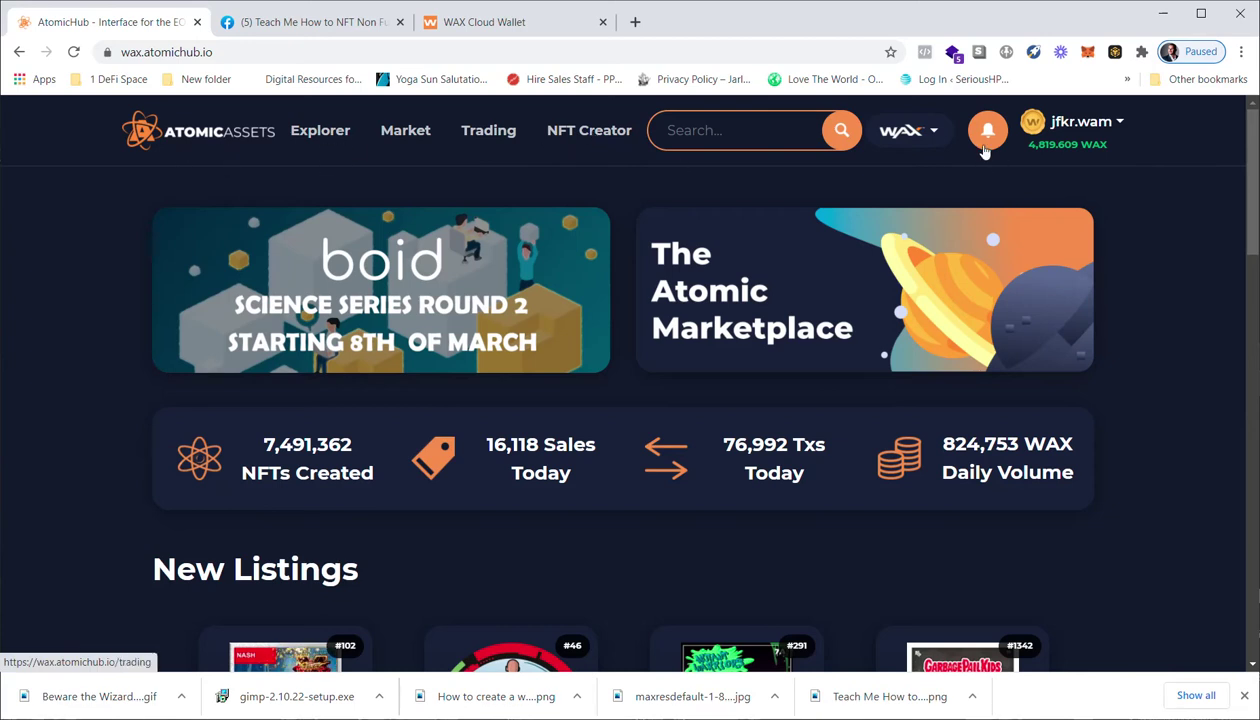
Go to NFT Creator and start a new collection from the collection cards.
{"action": "left_click", "coordinate": [576, 137]}
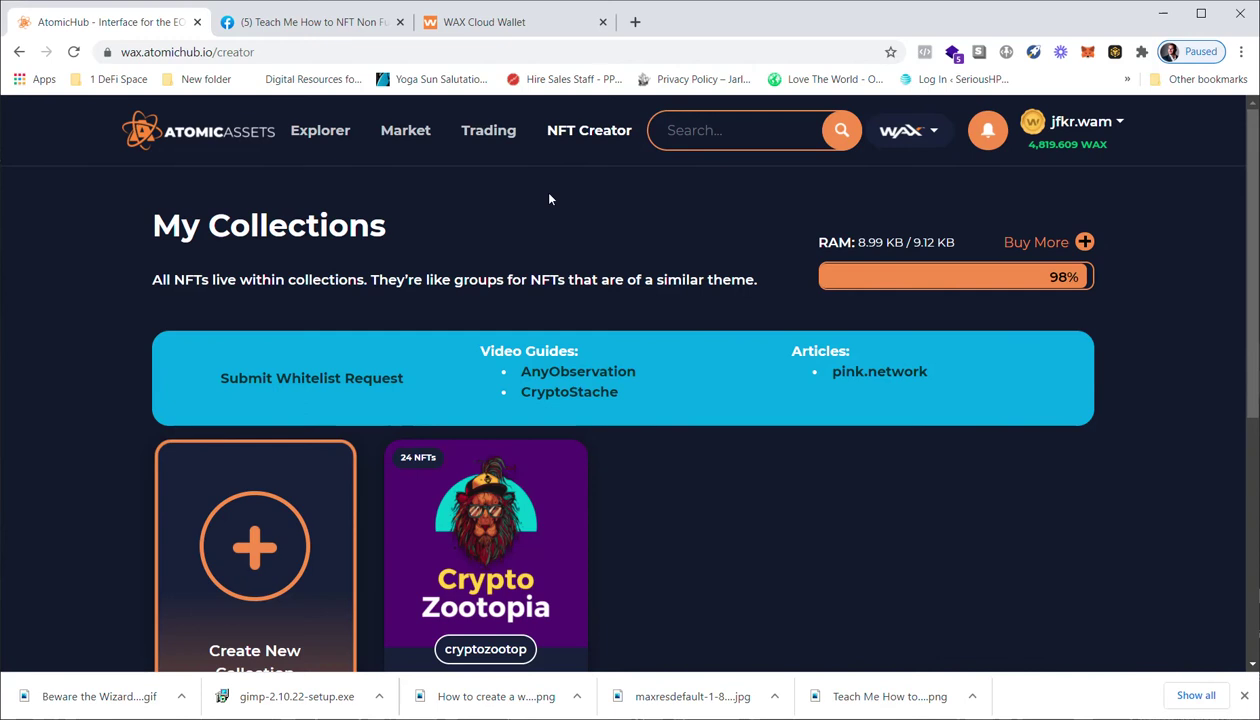
{"action": "scroll", "coordinate": [561, 226], "scroll_direction": "down", "scroll_amount": 2}
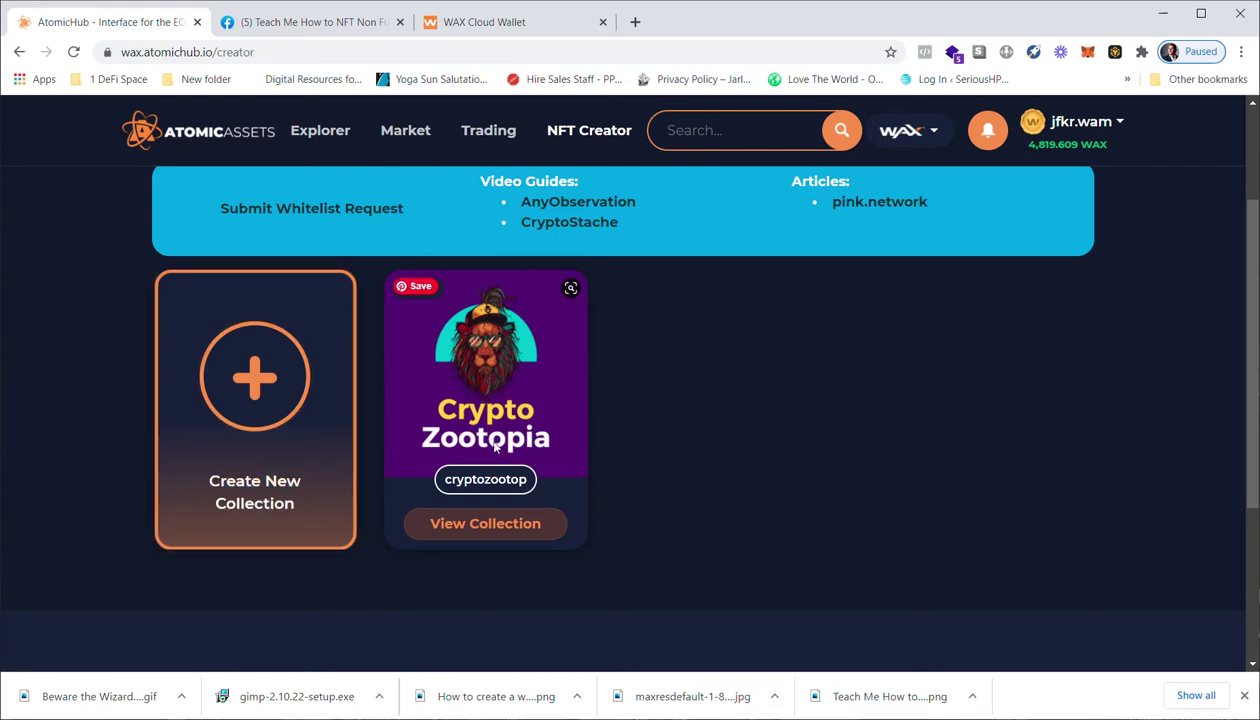
{"action": "left_click", "coordinate": [302, 436]}
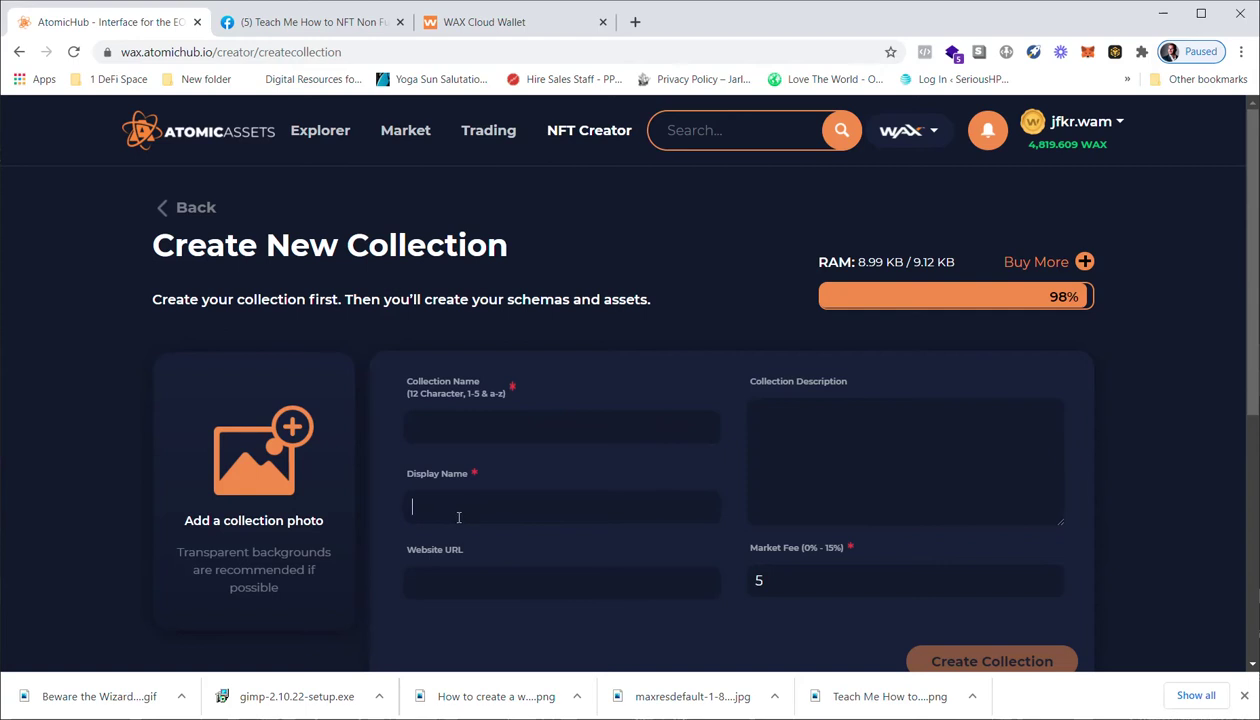
Scroll the new-collection form down and place the cursor in the Display Name field.
{"action": "scroll", "coordinate": [470, 517], "scroll_direction": "down", "scroll_amount": 1}
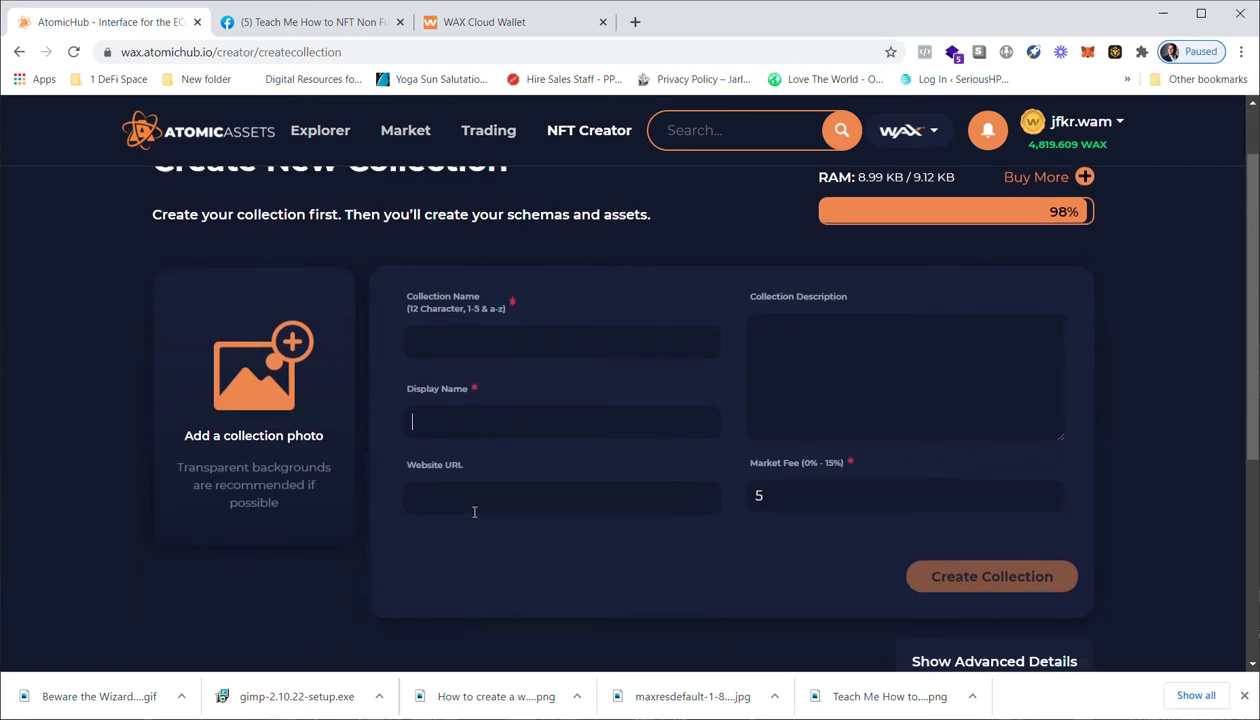
{"action": "left_click", "coordinate": [483, 424]}
Check the description and market fee fields, then leave the collection form unfilled.
{"action": "left_click", "coordinate": [784, 329]}
{"action": "left_click", "coordinate": [772, 496]}
{"action": "scroll", "coordinate": [792, 440], "scroll_direction": "up", "scroll_amount": 1}
{"action": "scroll", "coordinate": [787, 529], "scroll_direction": "down", "scroll_amount": 1}
{"action": "scroll", "coordinate": [352, 264], "scroll_direction": "up", "scroll_amount": 2}
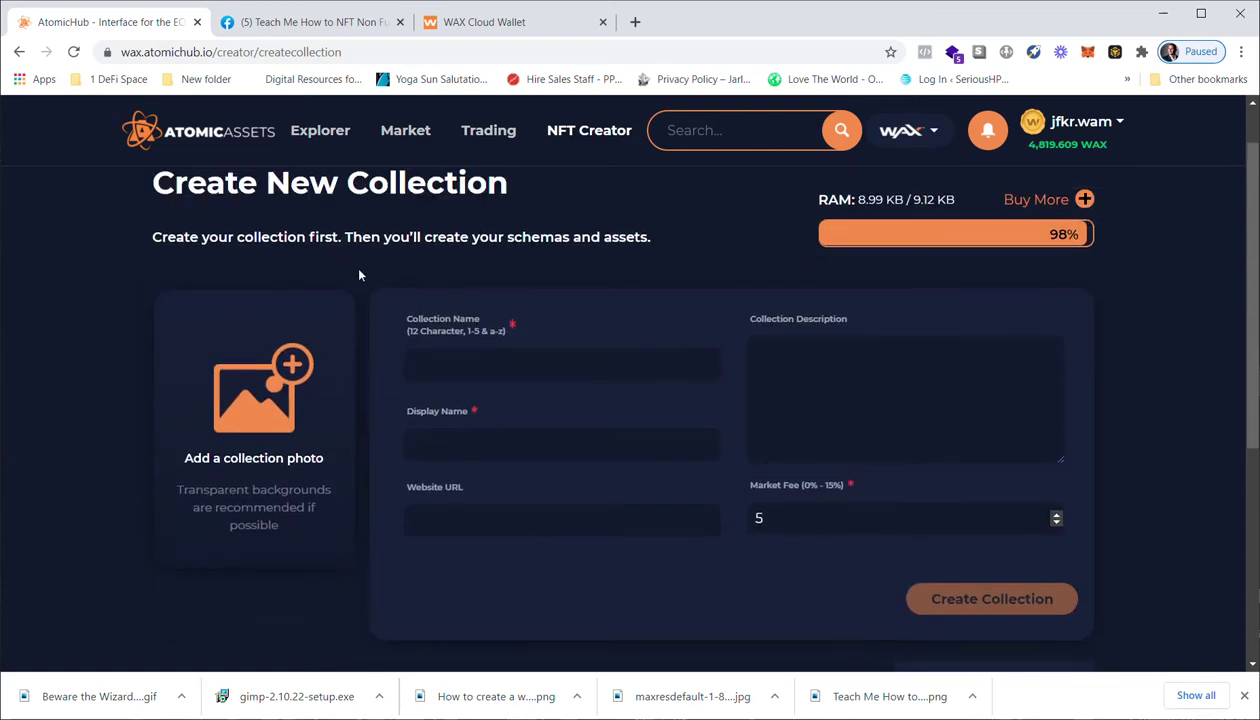
{"action": "left_click", "coordinate": [200, 211]}
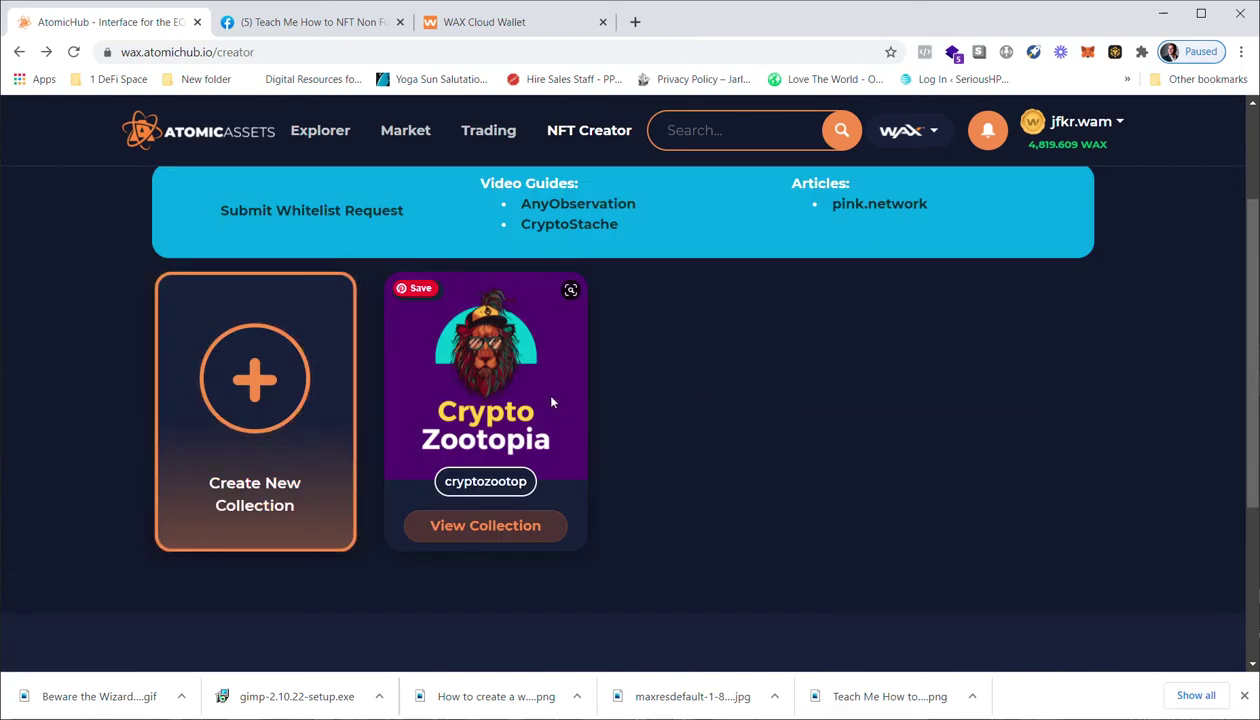
Open the Crypto Zootopia collection and browse to its animalia, gorillavibes and genesisark schemas.
{"action": "left_click", "coordinate": [500, 527]}
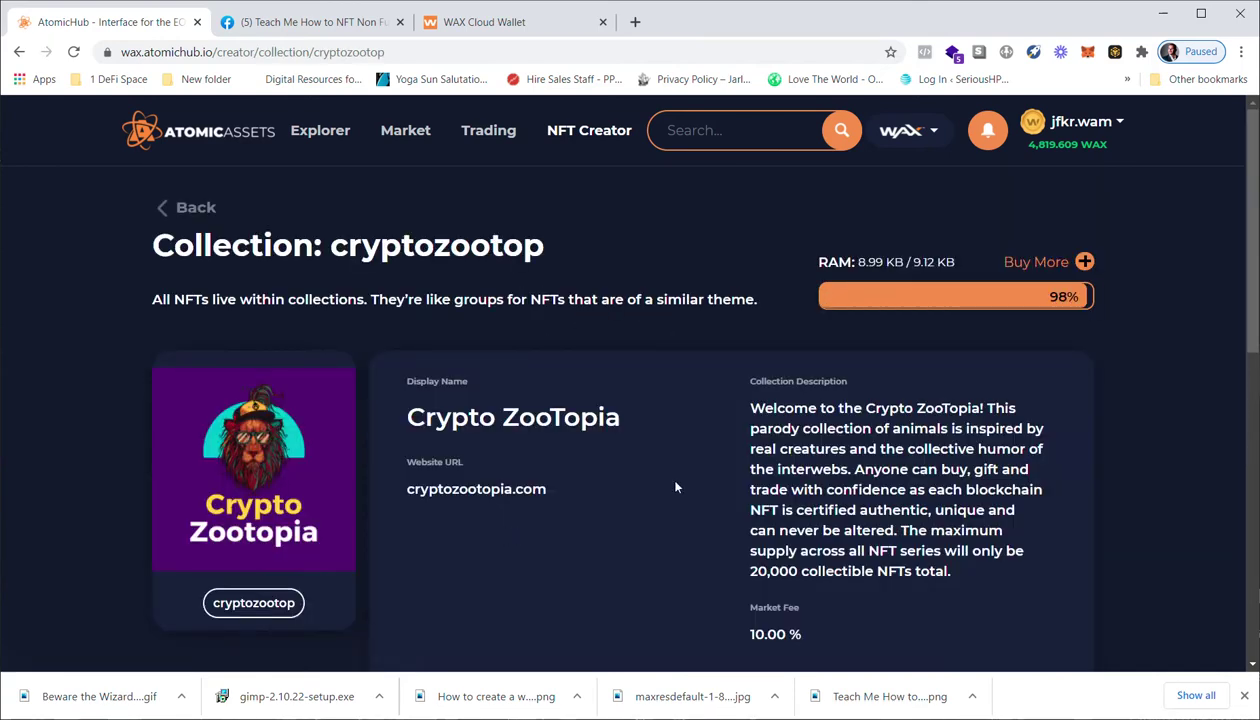
{"action": "scroll", "coordinate": [675, 493], "scroll_direction": "down", "scroll_amount": 1}
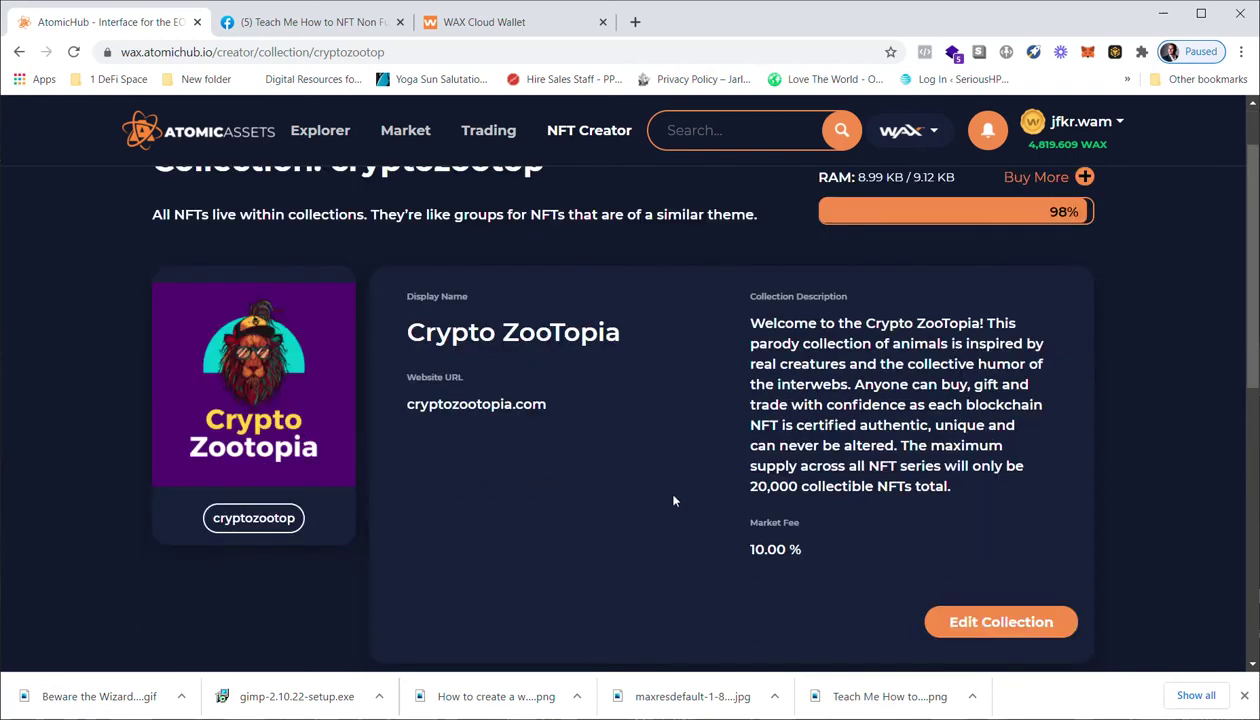
{"action": "scroll", "coordinate": [544, 501], "scroll_direction": "down", "scroll_amount": 1}
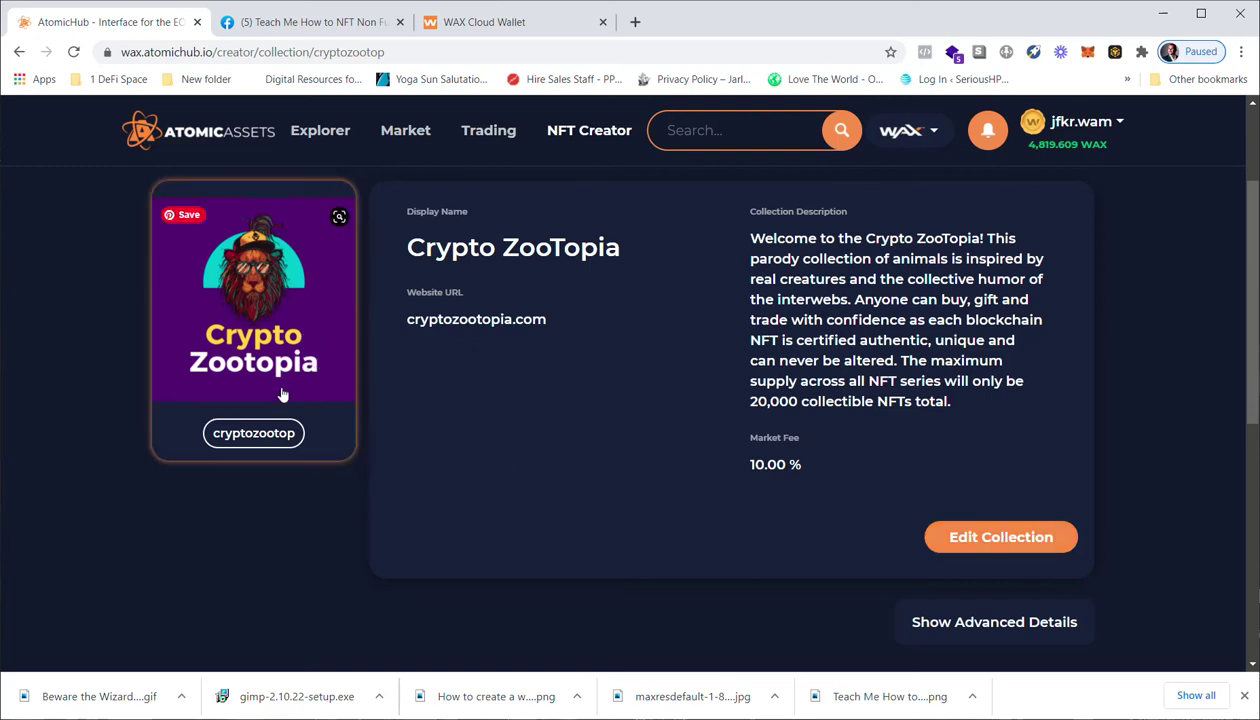
{"action": "scroll", "coordinate": [294, 386], "scroll_direction": "down", "scroll_amount": 1}
{"action": "scroll", "coordinate": [294, 384], "scroll_direction": "down", "scroll_amount": 1}
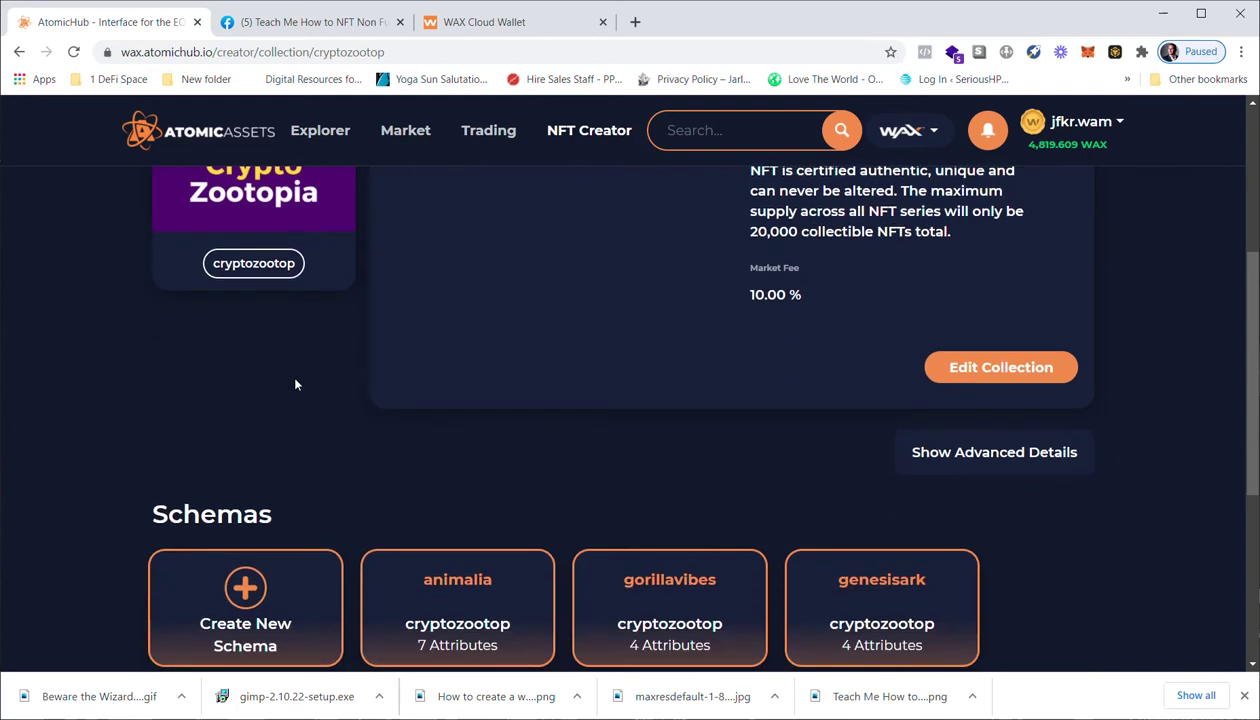
{"action": "scroll", "coordinate": [292, 382], "scroll_direction": "down", "scroll_amount": 2}
{"action": "scroll", "coordinate": [298, 382], "scroll_direction": "up", "scroll_amount": 1}
{"action": "scroll", "coordinate": [300, 382], "scroll_direction": "up", "scroll_amount": 4}
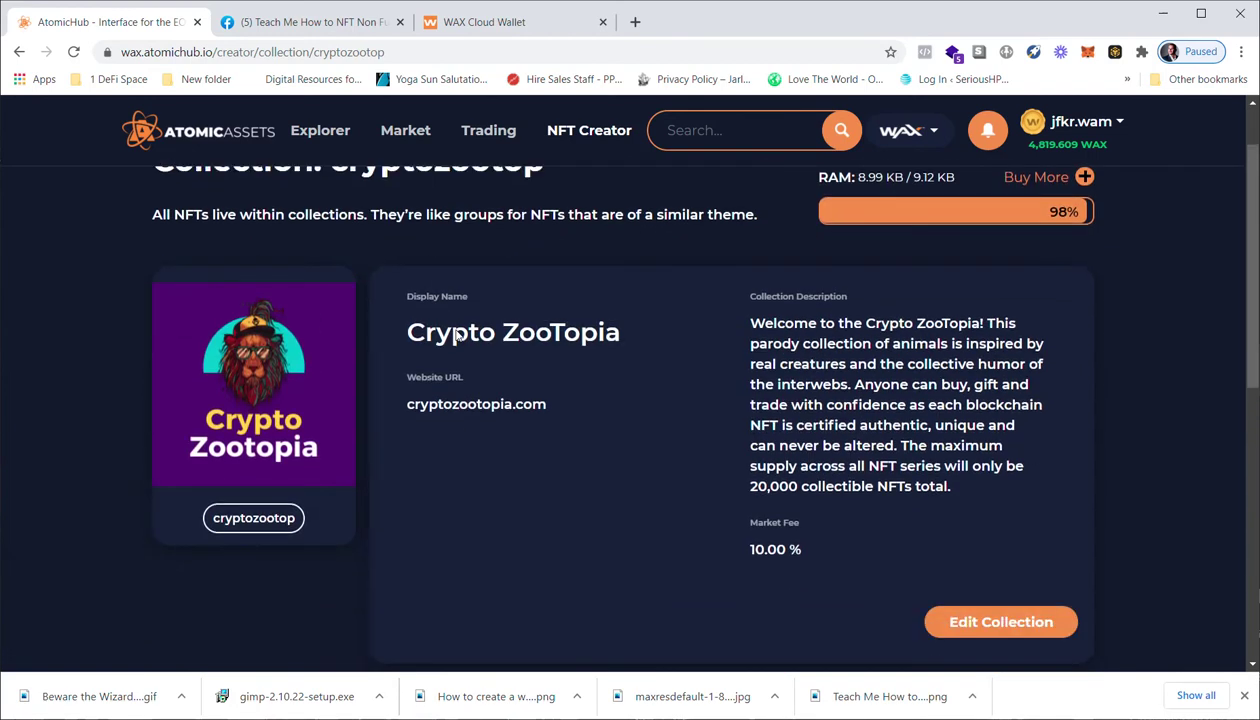
{"action": "scroll", "coordinate": [545, 315], "scroll_direction": "down", "scroll_amount": 4}
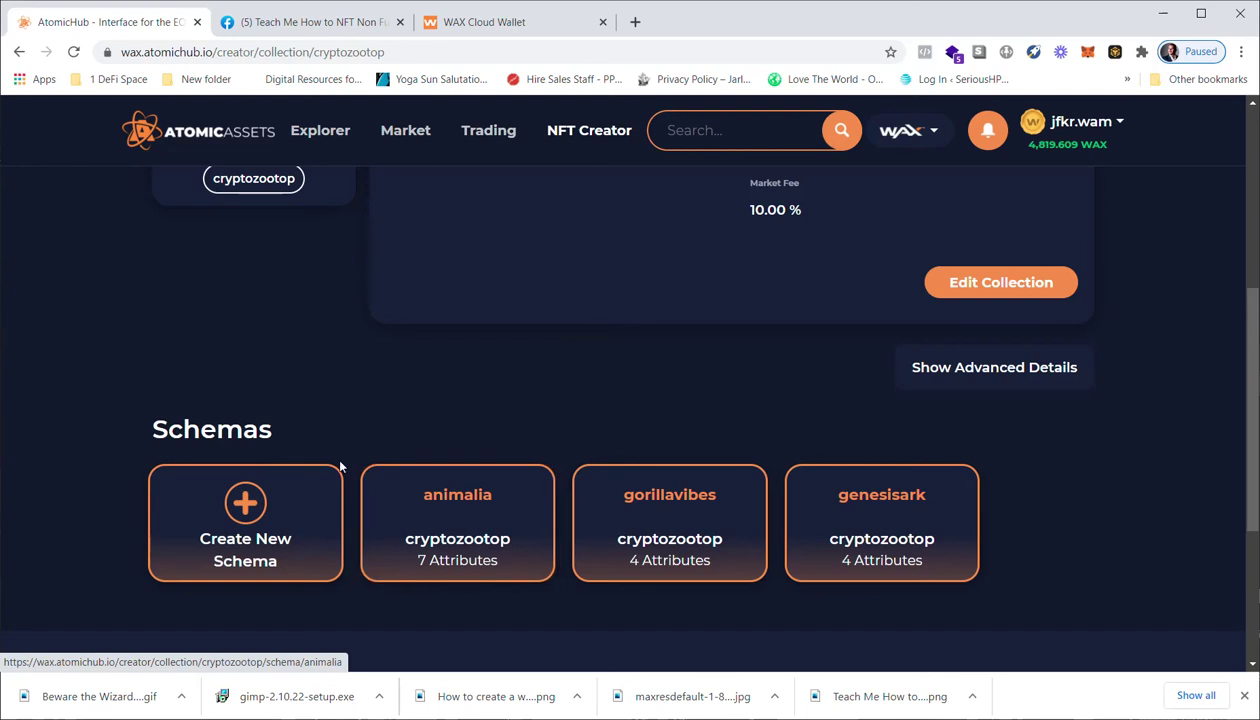
{"action": "scroll", "coordinate": [345, 460], "scroll_direction": "up", "scroll_amount": 1}
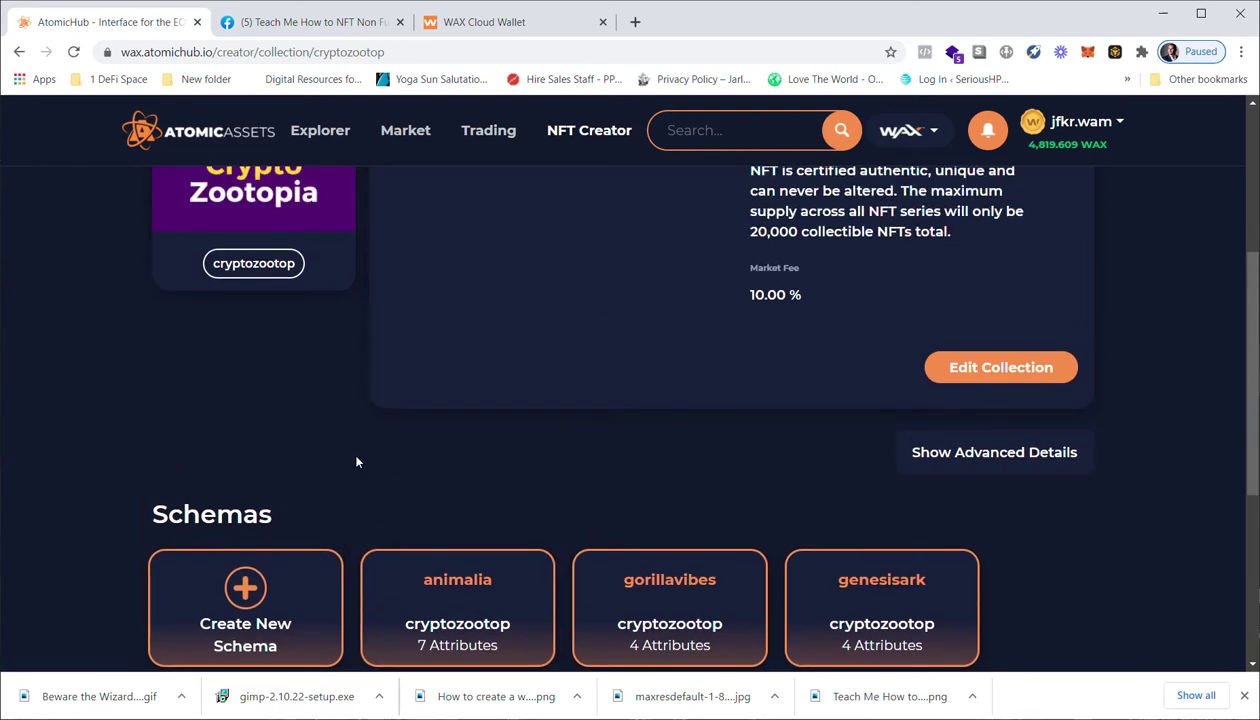
{"action": "scroll", "coordinate": [390, 470], "scroll_direction": "up", "scroll_amount": 1}
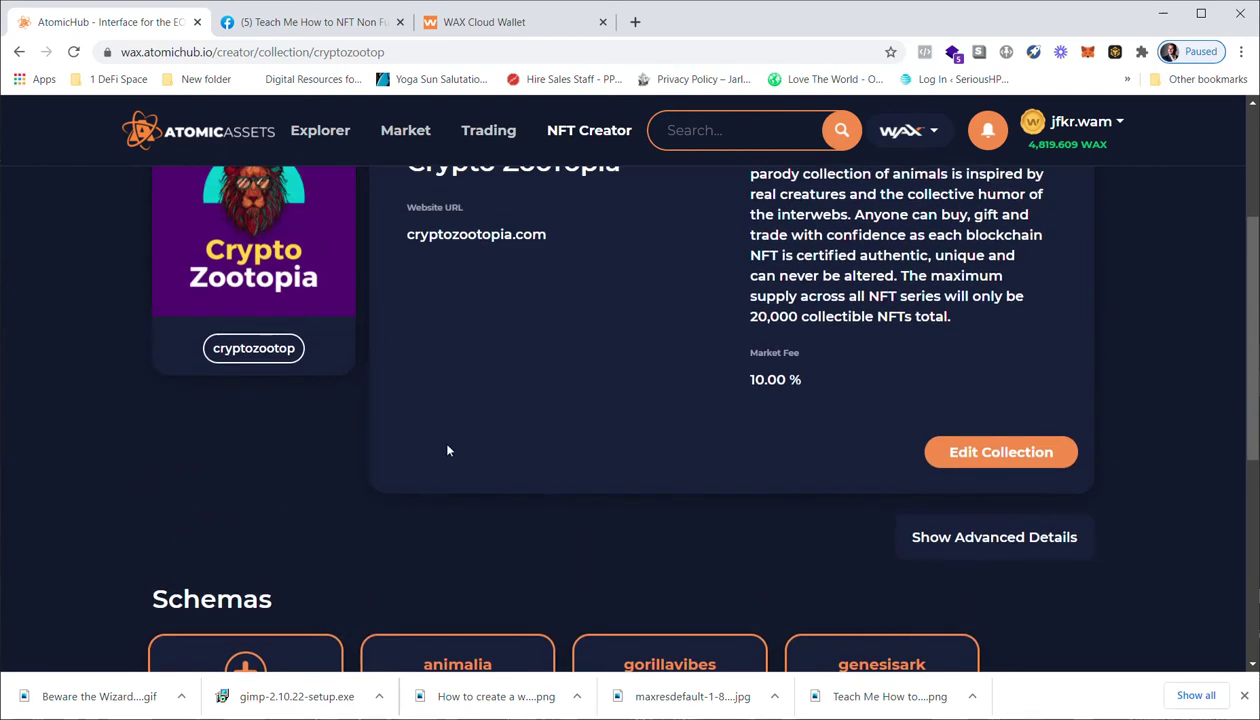
{"action": "scroll", "coordinate": [710, 360], "scroll_direction": "down", "scroll_amount": 3}
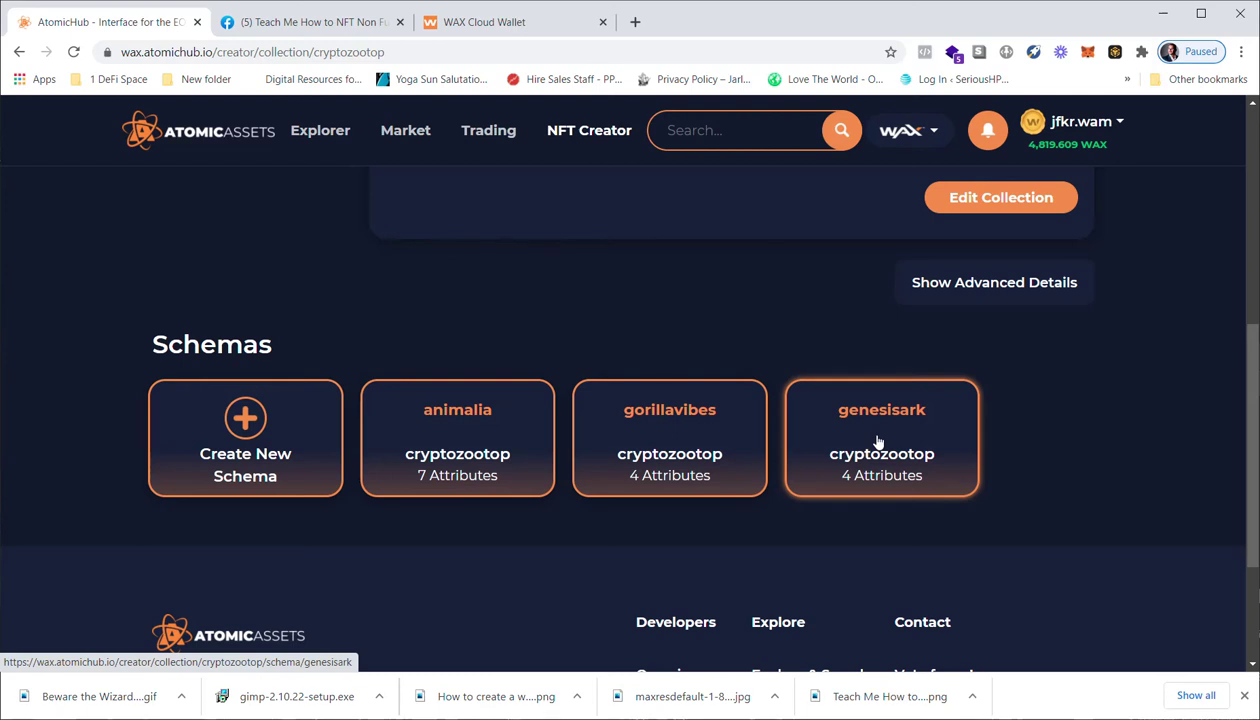
{"action": "scroll", "coordinate": [878, 442], "scroll_direction": "up", "scroll_amount": 2}
{"action": "scroll", "coordinate": [878, 442], "scroll_direction": "up", "scroll_amount": 1}
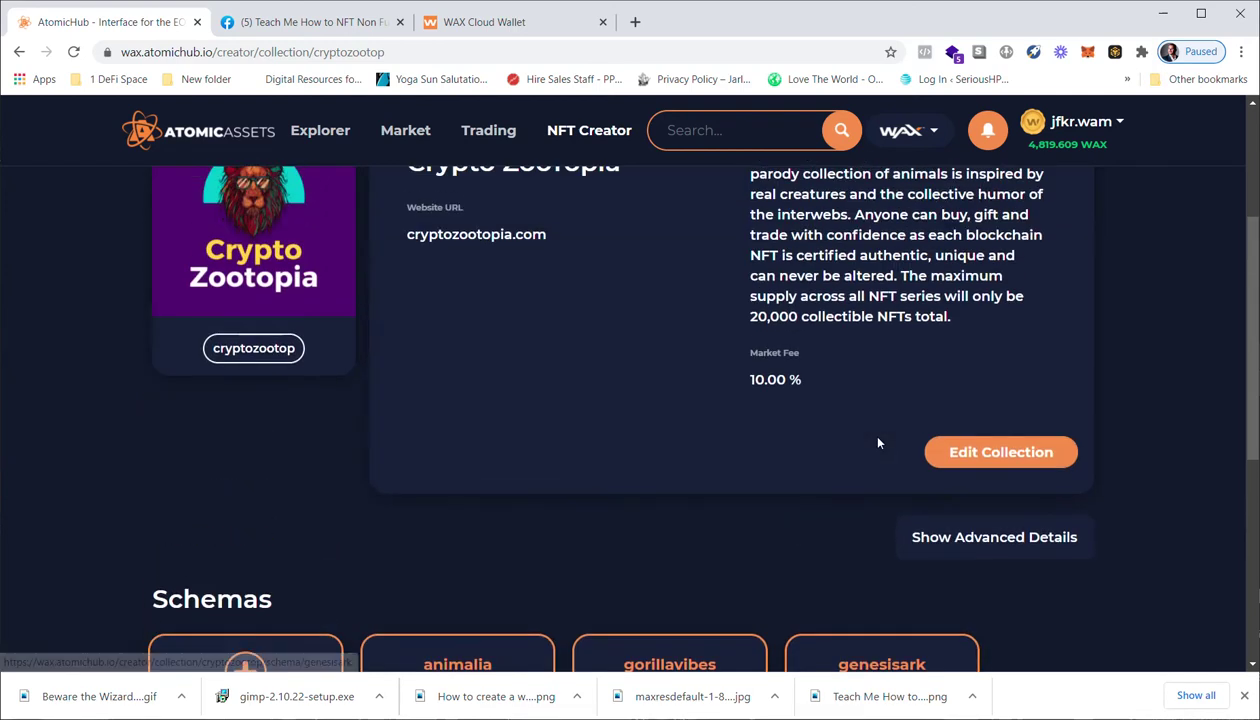
{"action": "scroll", "coordinate": [875, 467], "scroll_direction": "down", "scroll_amount": 2}
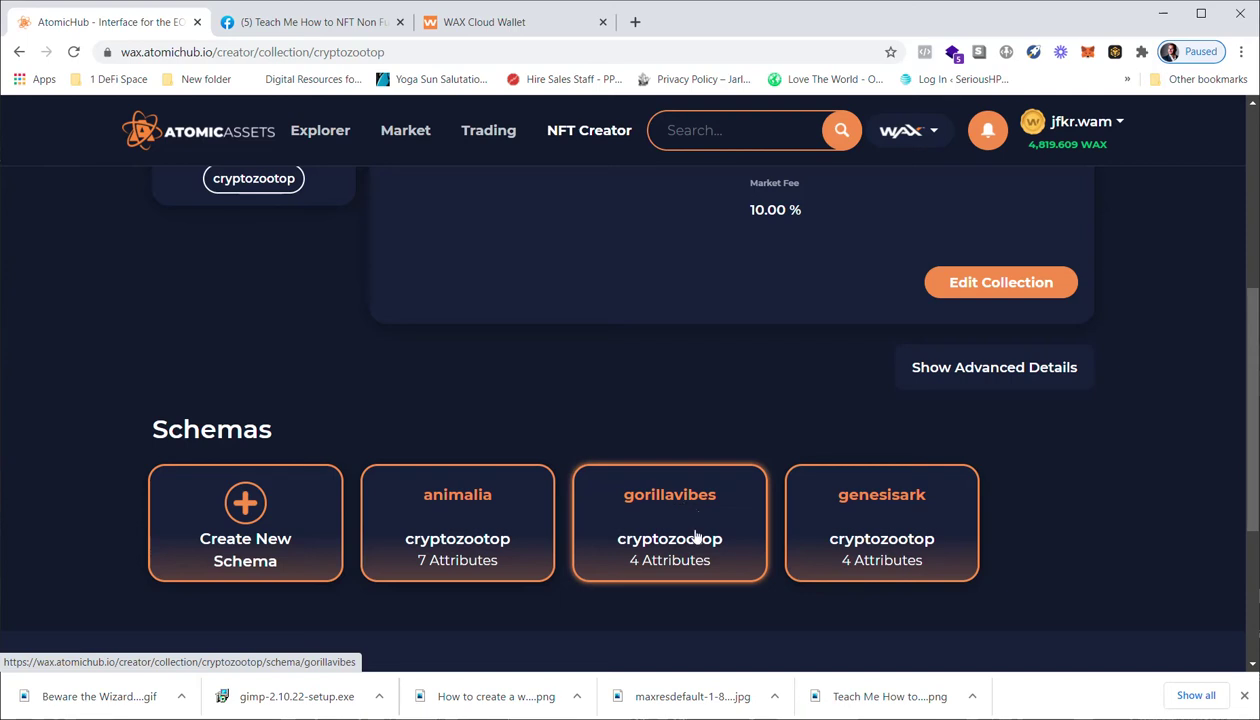
{"action": "scroll", "coordinate": [682, 525], "scroll_direction": "up", "scroll_amount": 1}
{"action": "scroll", "coordinate": [683, 570], "scroll_direction": "down", "scroll_amount": 1}
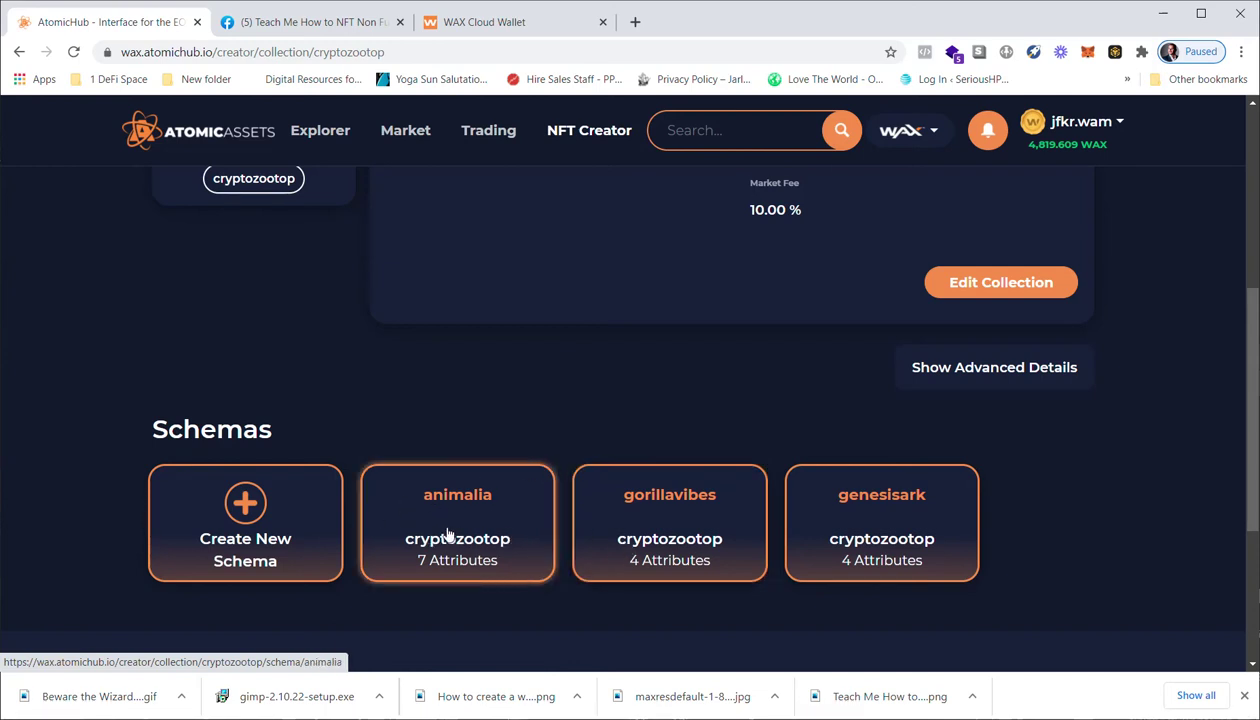
{"action": "scroll", "coordinate": [455, 538], "scroll_direction": "up", "scroll_amount": 1}
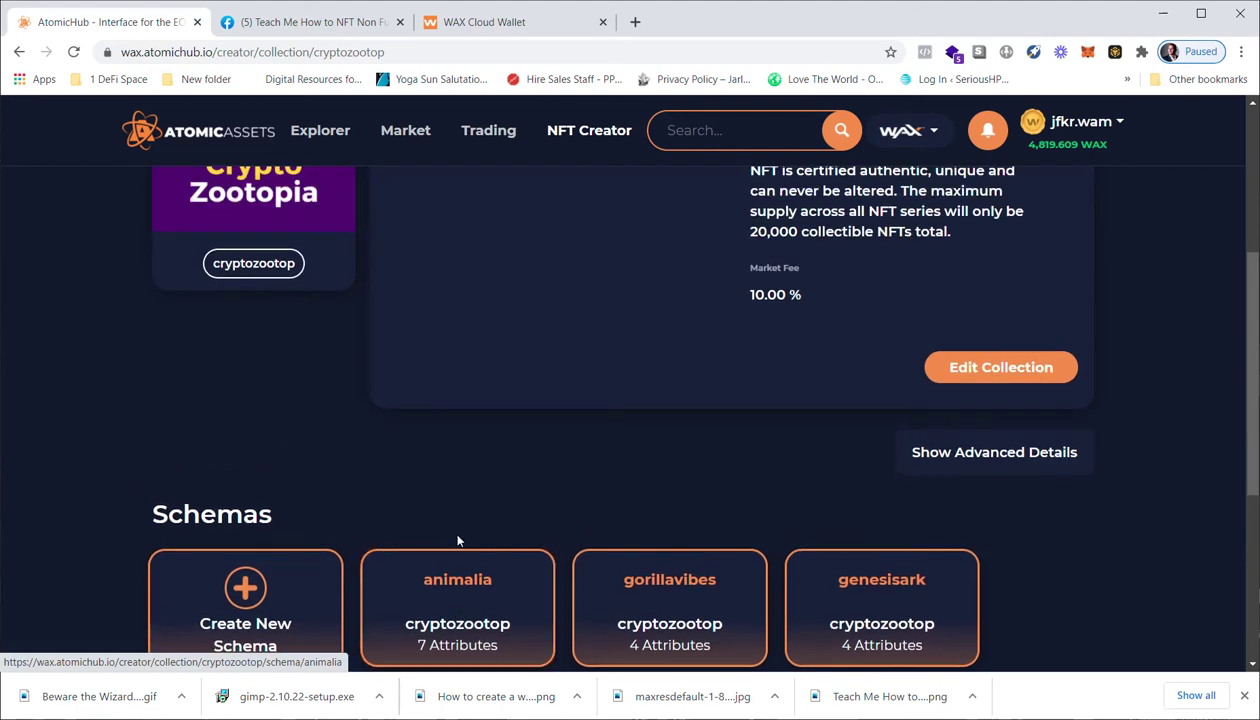
{"action": "scroll", "coordinate": [458, 538], "scroll_direction": "down", "scroll_amount": 1}
{"action": "scroll", "coordinate": [450, 538], "scroll_direction": "up", "scroll_amount": 1}
{"action": "scroll", "coordinate": [428, 608], "scroll_direction": "up", "scroll_amount": 1}
{"action": "scroll", "coordinate": [434, 614], "scroll_direction": "up", "scroll_amount": 2}
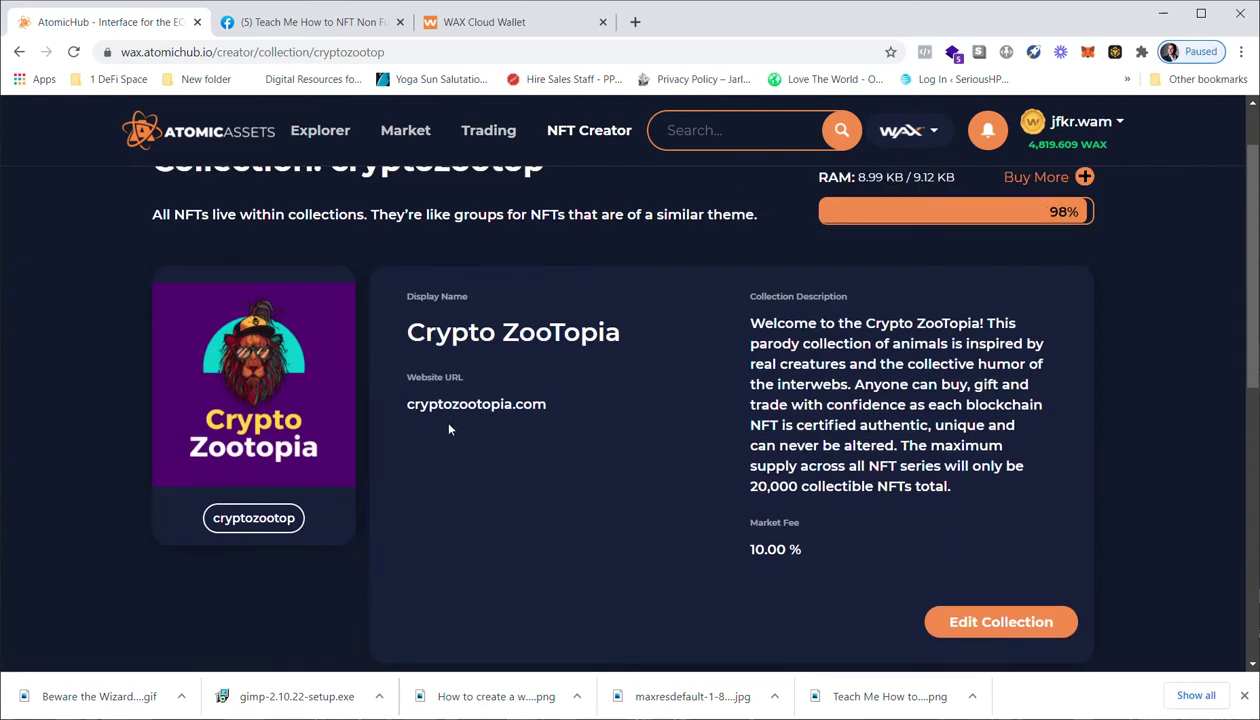
{"action": "scroll", "coordinate": [571, 472], "scroll_direction": "down", "scroll_amount": 4}
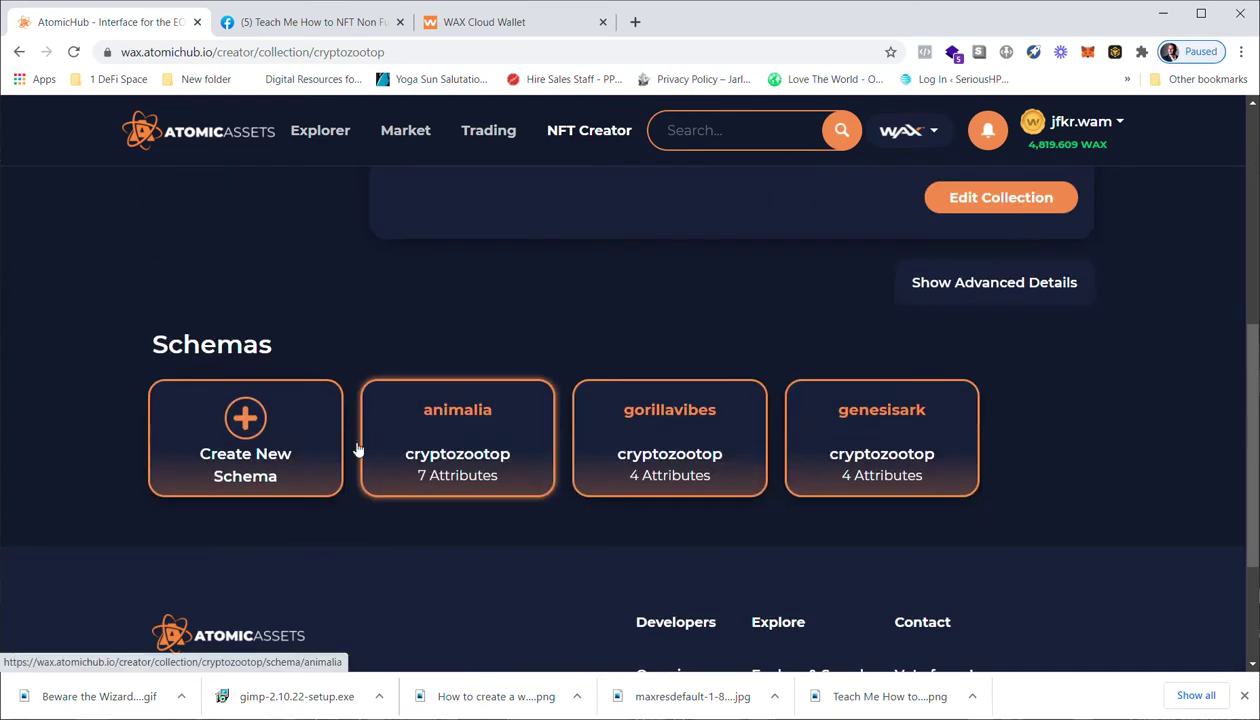
Start a new cryptozootop schema and add a Rarity attribute of type Text.
{"action": "left_click", "coordinate": [295, 448]}
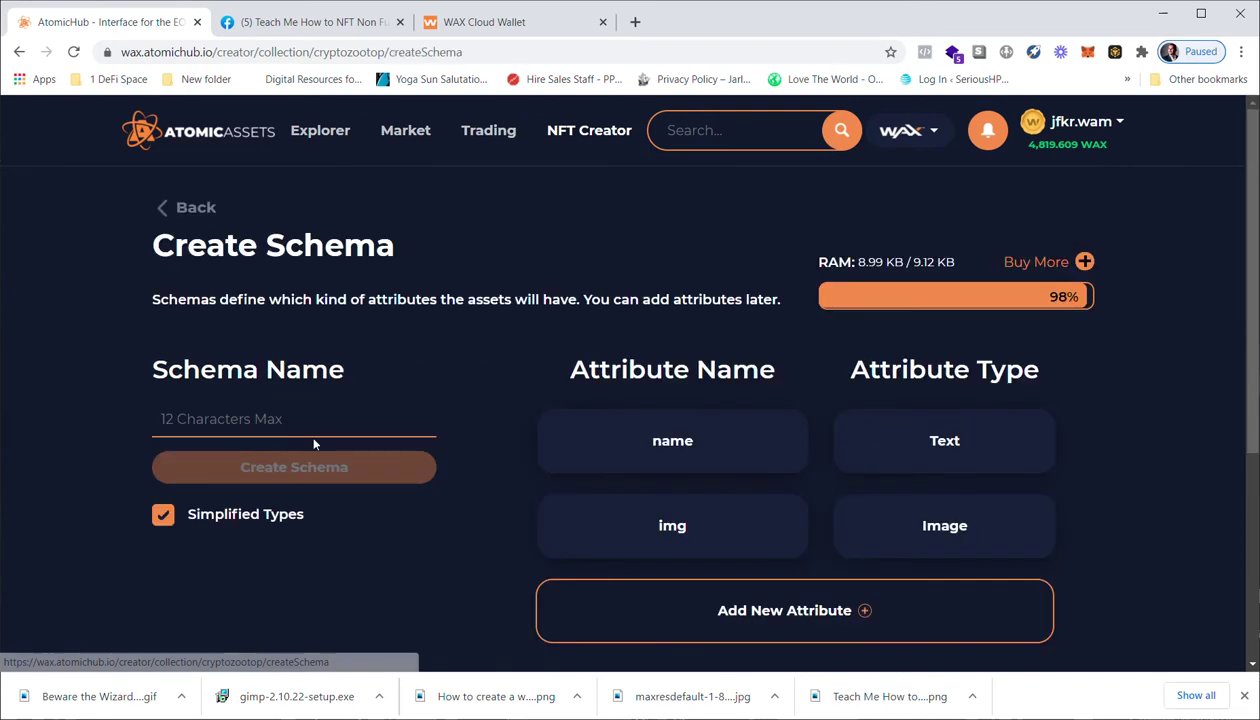
{"action": "scroll", "coordinate": [397, 453], "scroll_direction": "down", "scroll_amount": 1}
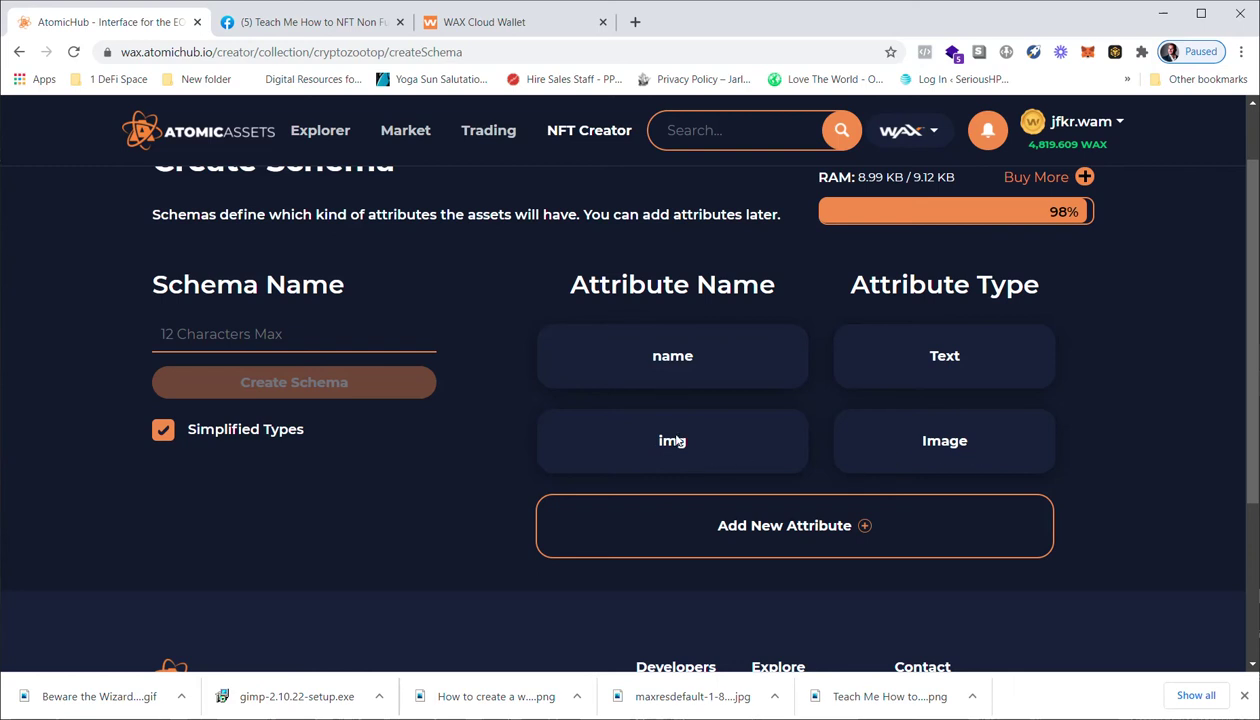
{"action": "scroll", "coordinate": [918, 449], "scroll_direction": "down", "scroll_amount": 2}
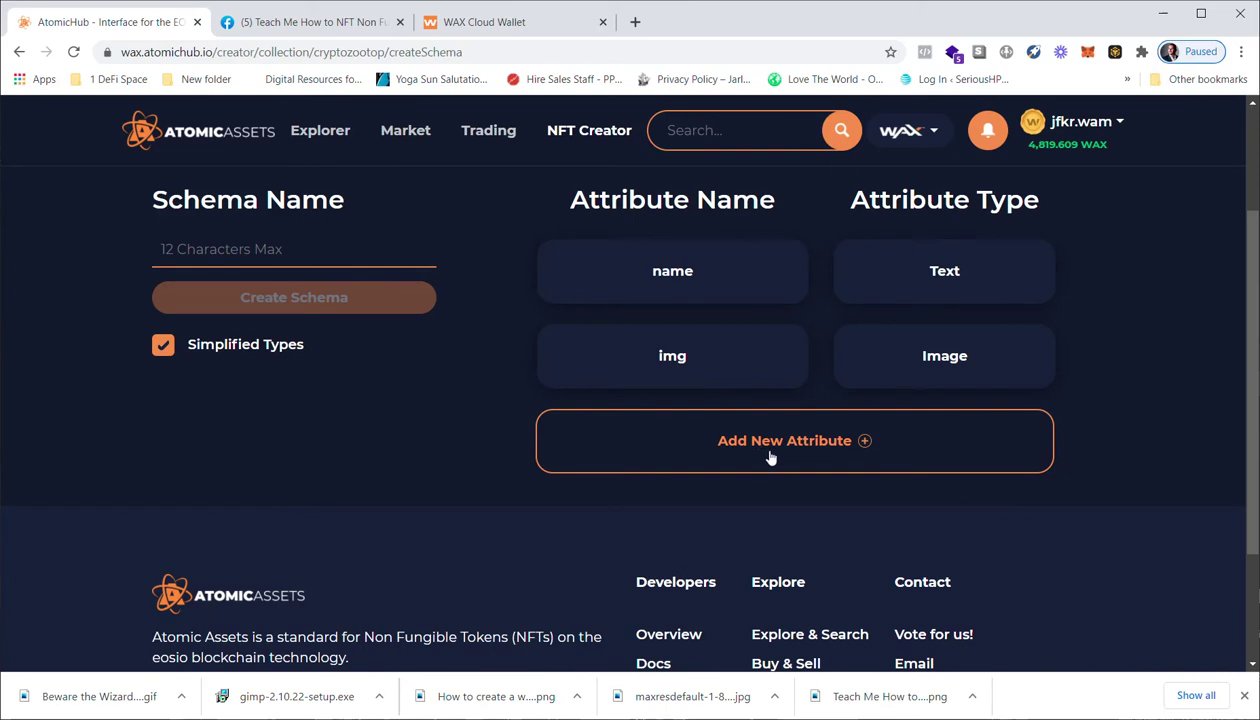
{"action": "left_click", "coordinate": [741, 442]}
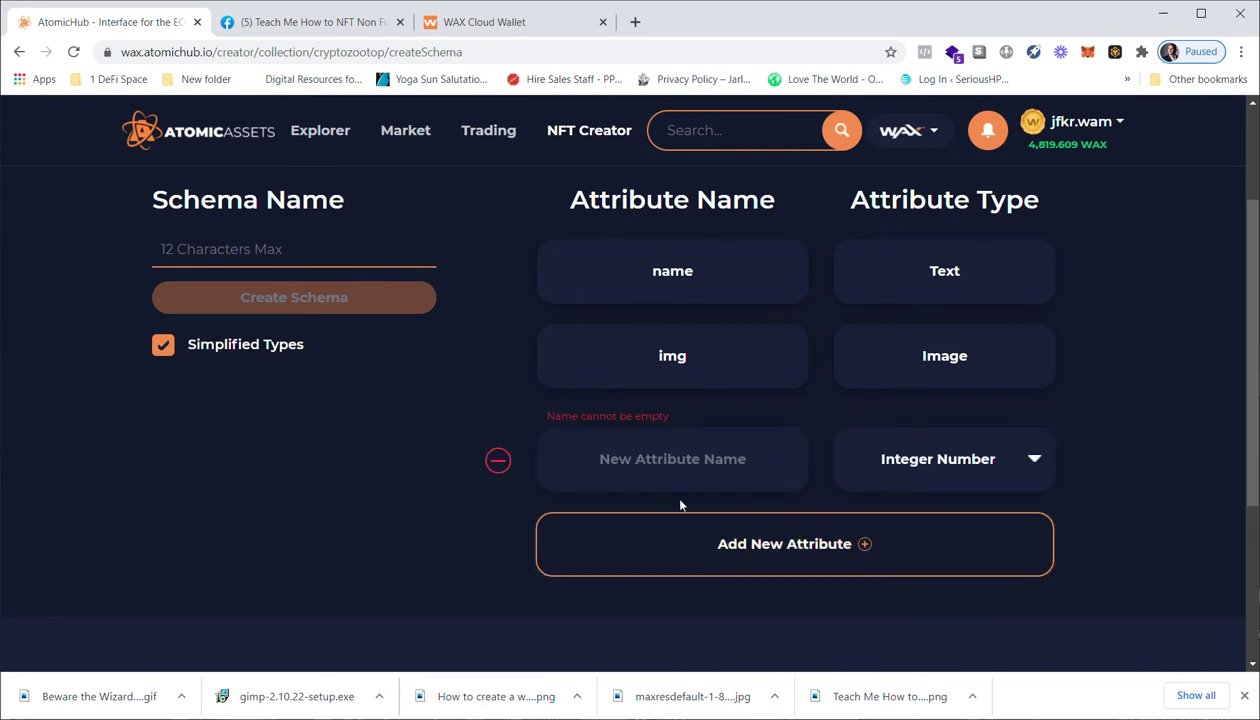
{"action": "type", "text": "Rarity"}
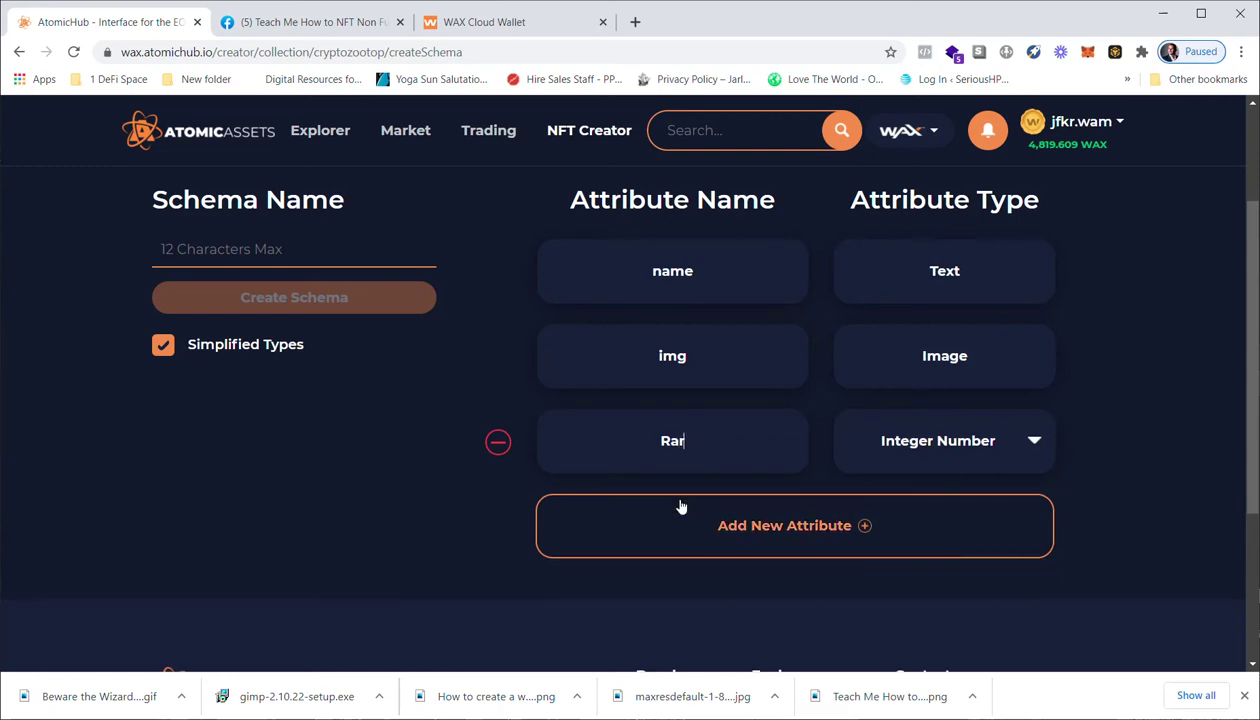
{"action": "left_click", "coordinate": [973, 442]}
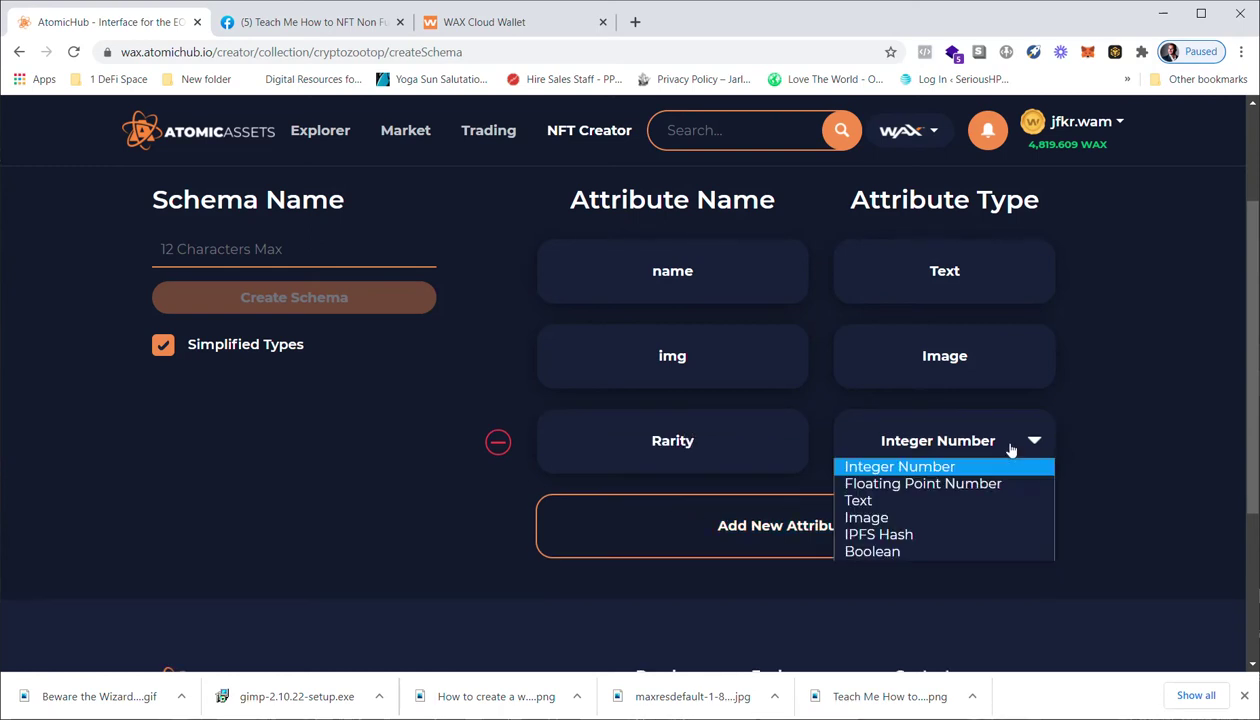
{"action": "left_click", "coordinate": [893, 502]}
Add a Special Power attribute and make it type Text.
{"action": "left_click", "coordinate": [785, 528]}
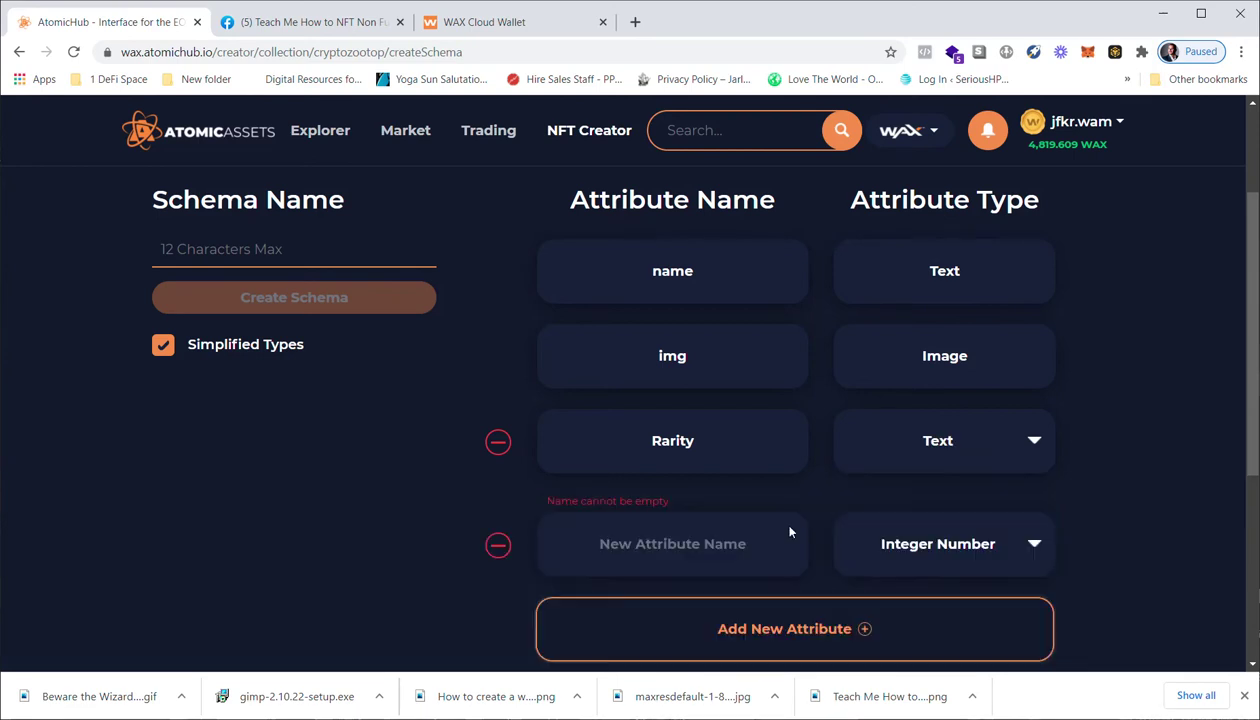
{"action": "left_click", "coordinate": [714, 552]}
{"action": "type", "text": "Spe"}
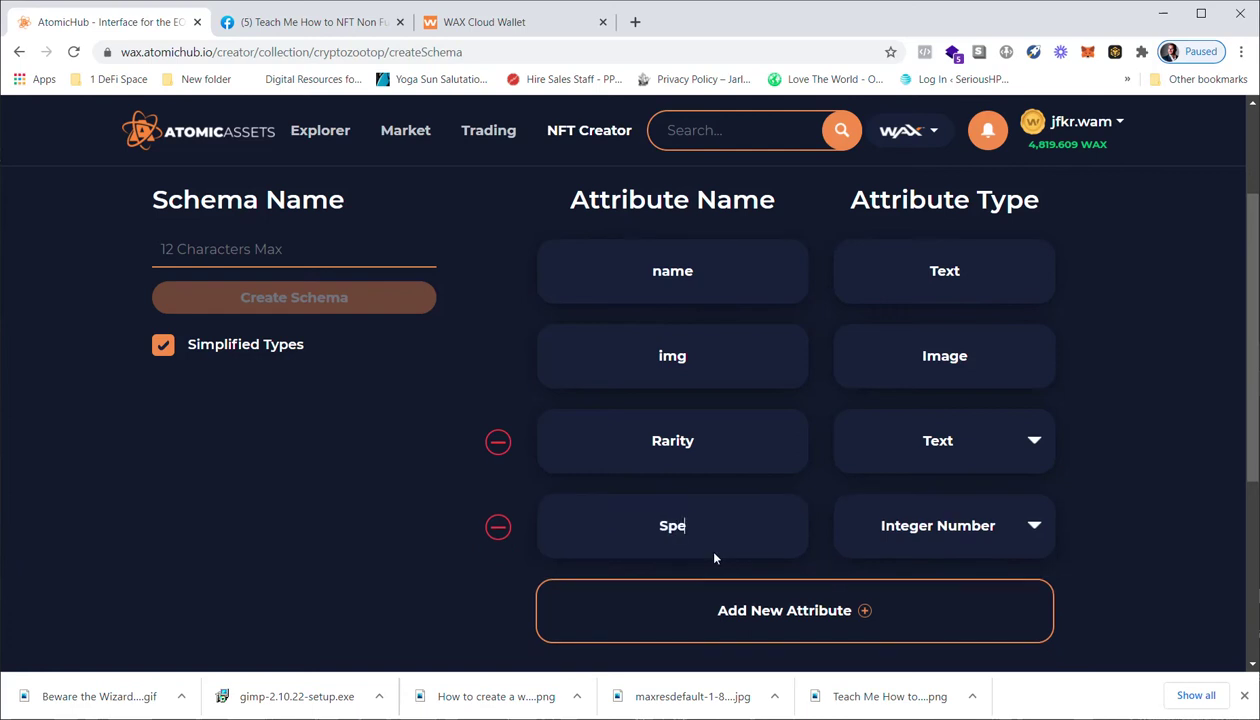
{"action": "type", "text": "cial Power"}
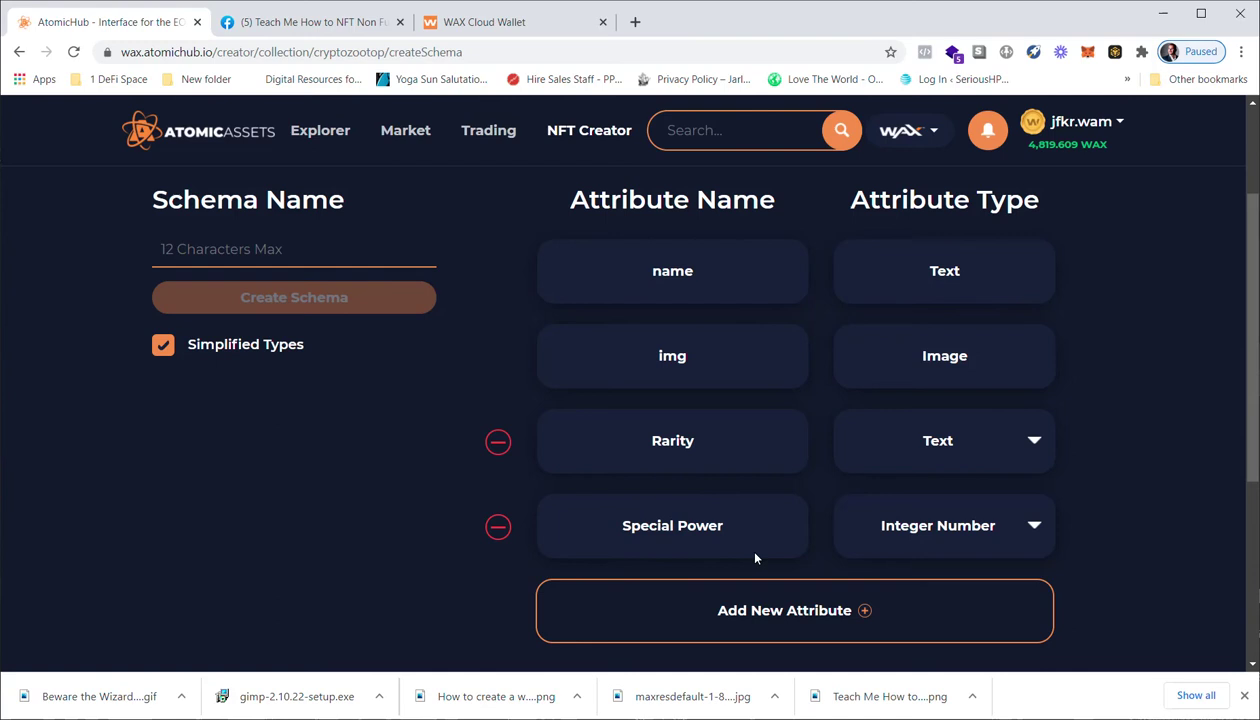
{"action": "left_click", "coordinate": [955, 522]}
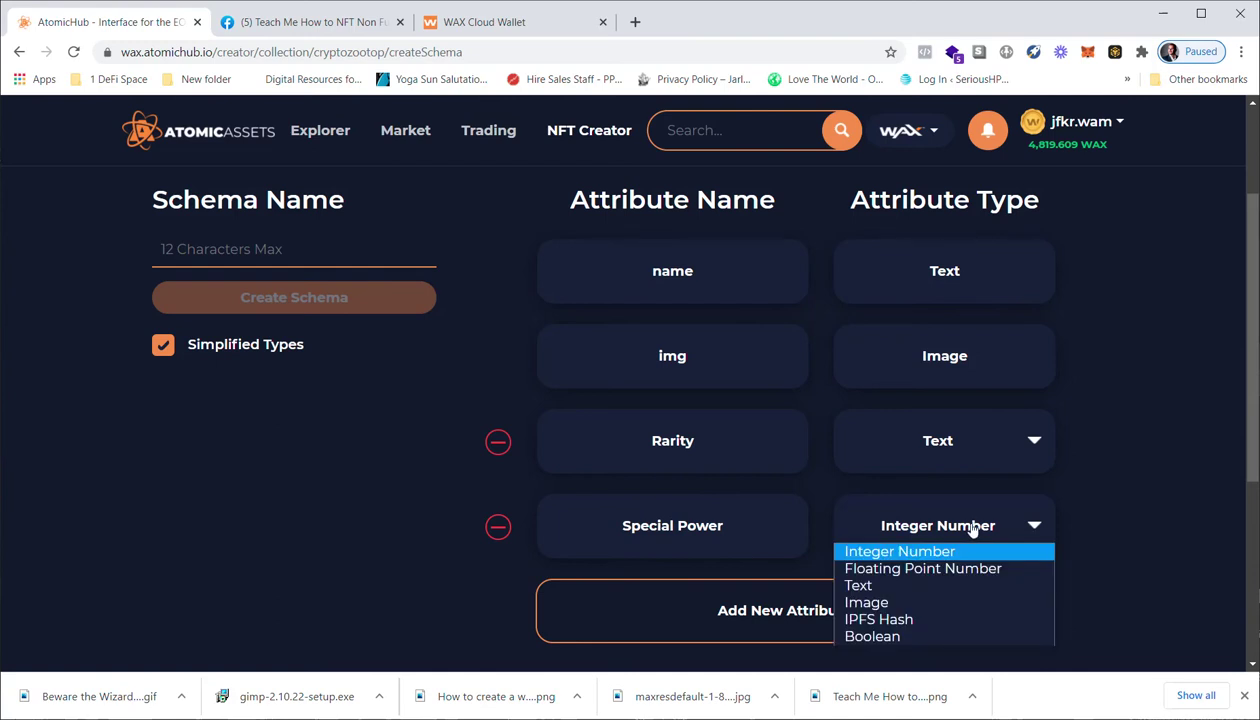
{"action": "left_click", "coordinate": [876, 587]}
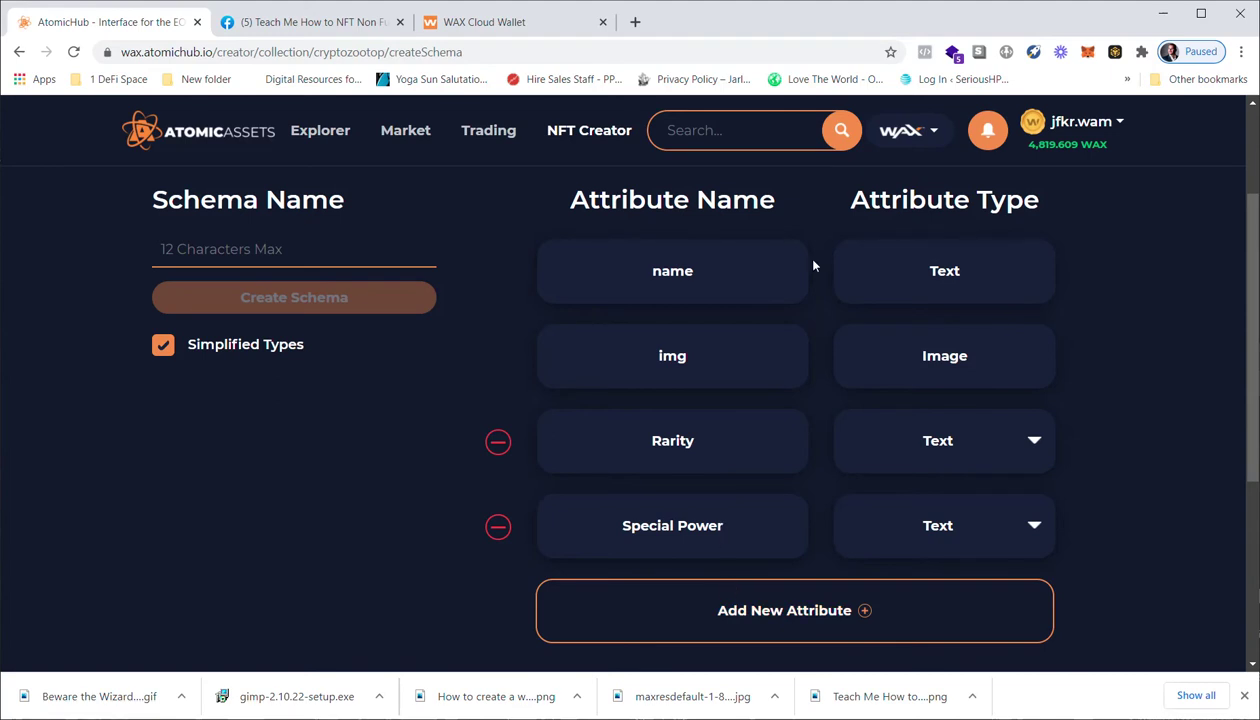
Leave the draft schema and return to the cryptozootop collection's schema list.
{"action": "scroll", "coordinate": [720, 518], "scroll_direction": "down", "scroll_amount": 1}
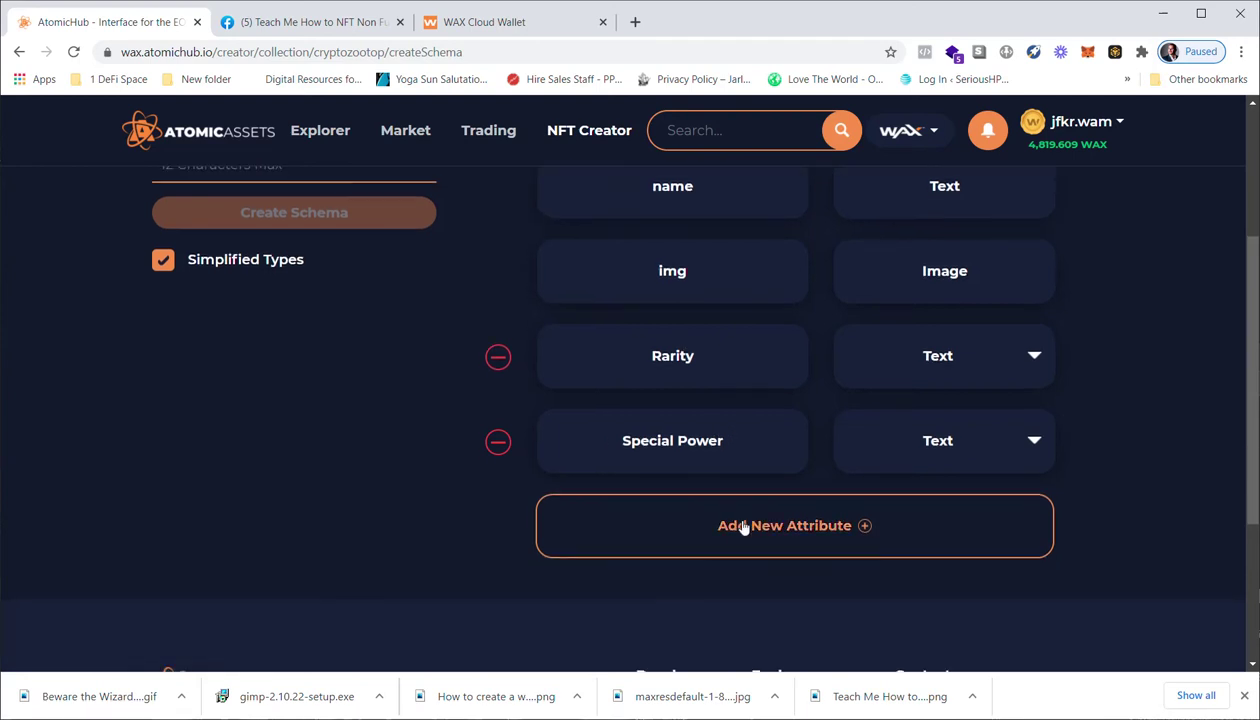
{"action": "scroll", "coordinate": [503, 509], "scroll_direction": "up", "scroll_amount": 4}
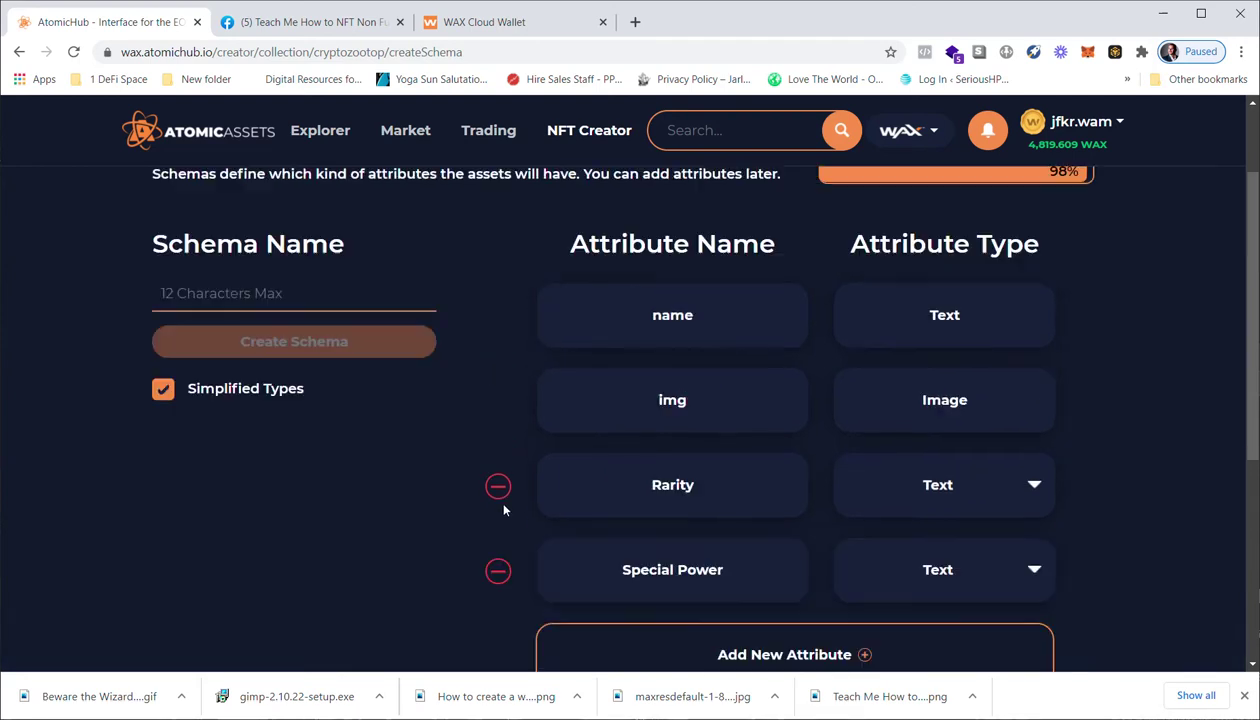
{"action": "left_click", "coordinate": [205, 213]}
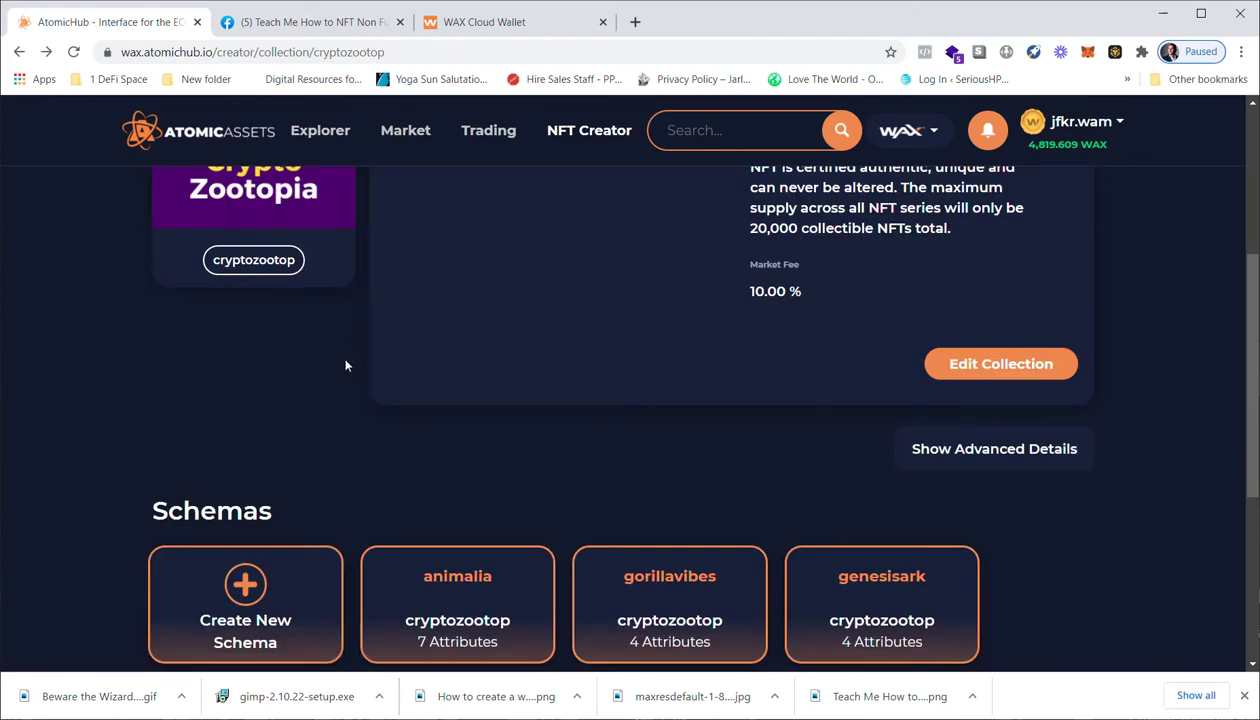
{"action": "scroll", "coordinate": [346, 363], "scroll_direction": "down", "scroll_amount": 3}
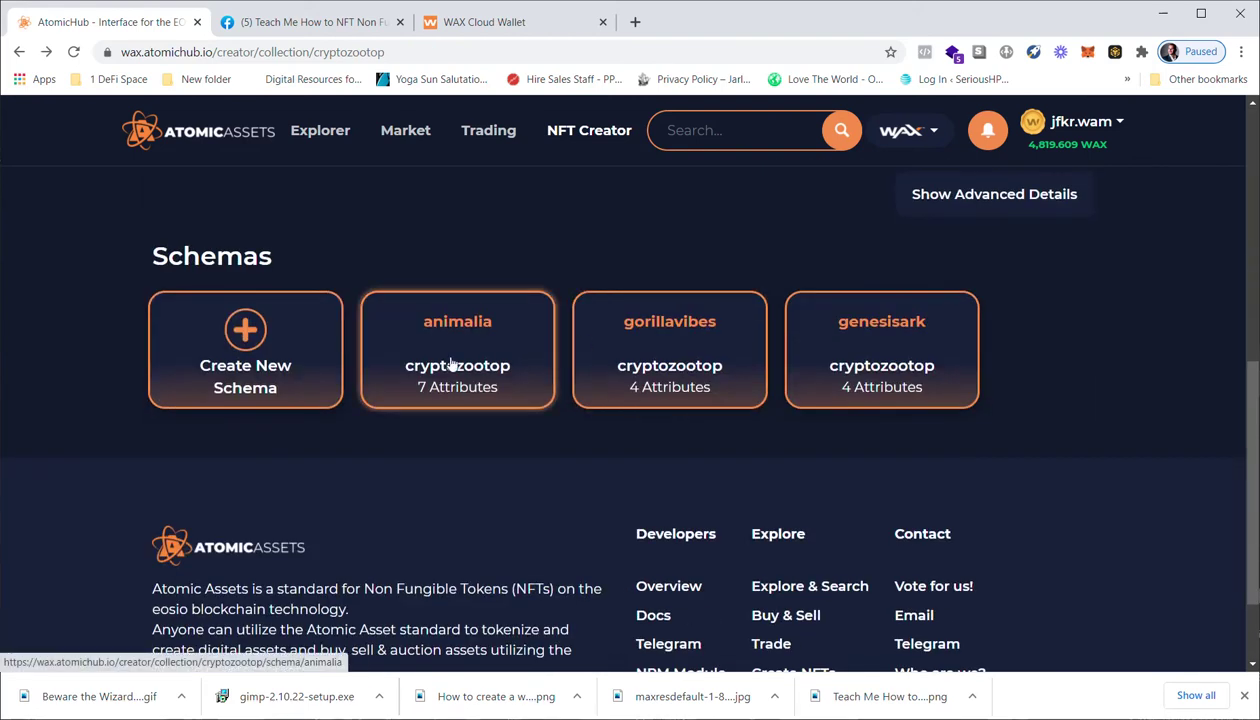
{"action": "left_click", "coordinate": [452, 362]}
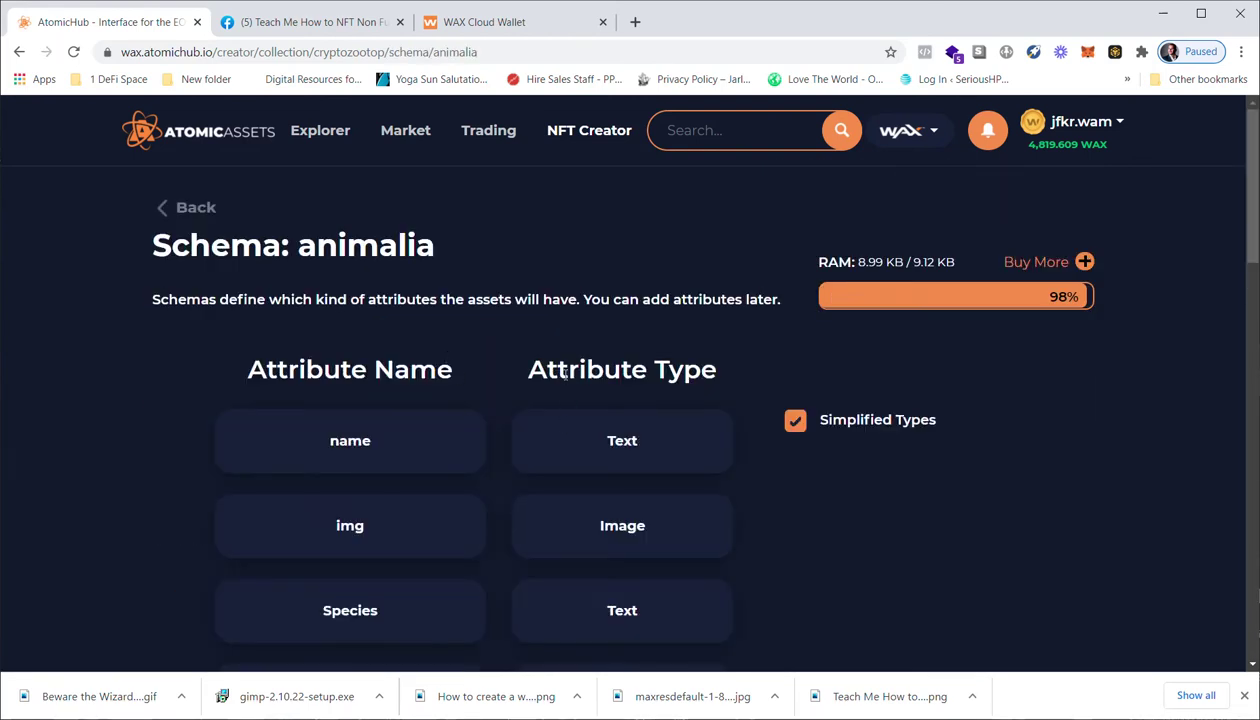
{"action": "scroll", "coordinate": [499, 466], "scroll_direction": "down", "scroll_amount": 1}
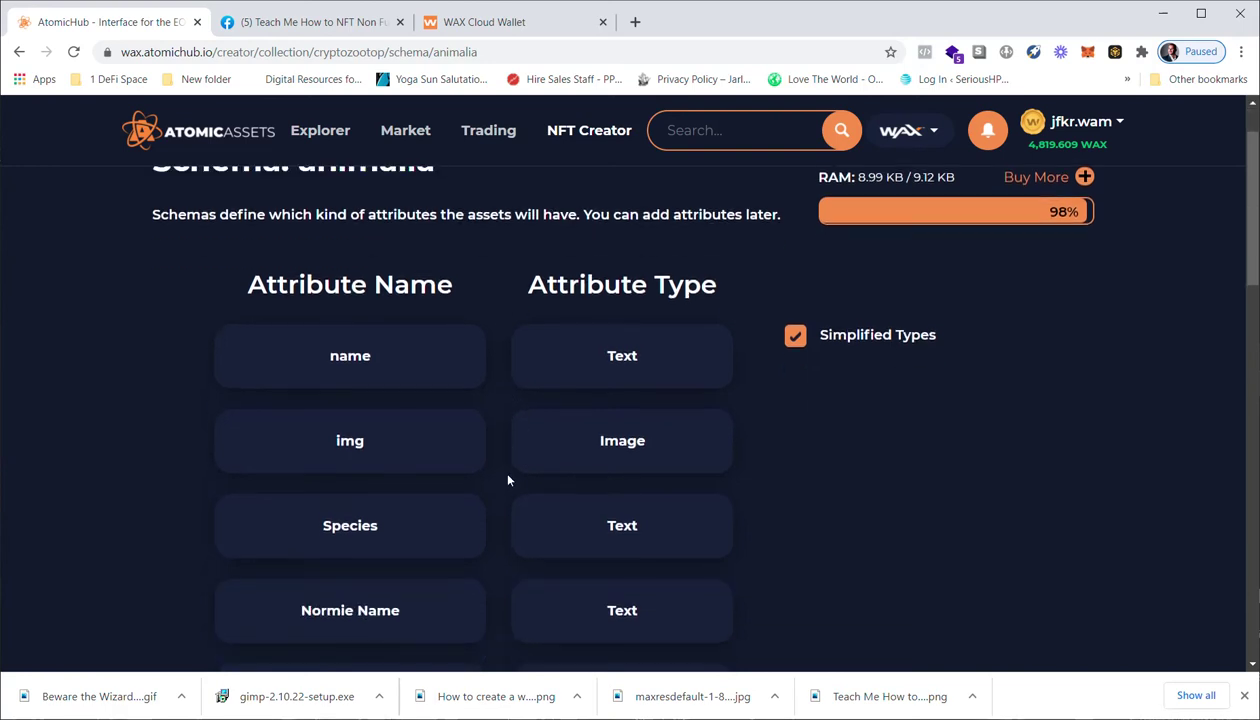
{"action": "scroll", "coordinate": [485, 455], "scroll_direction": "down", "scroll_amount": 2}
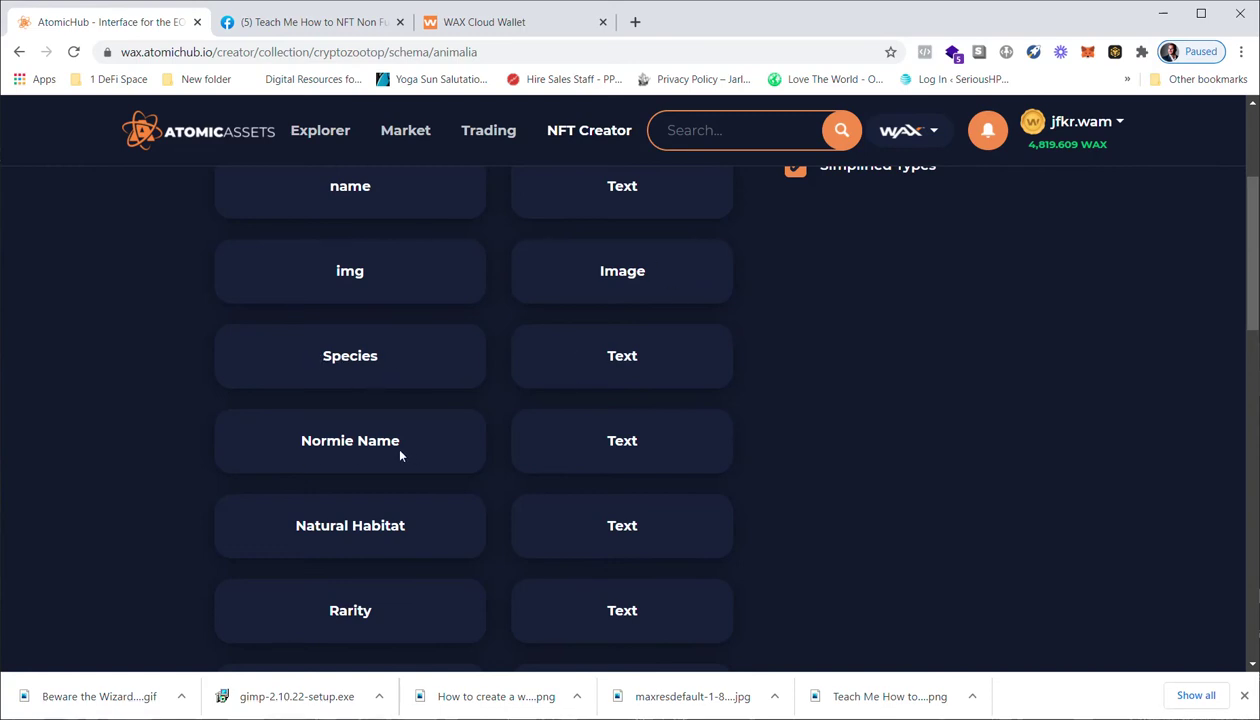
{"action": "scroll", "coordinate": [400, 455], "scroll_direction": "down", "scroll_amount": 2}
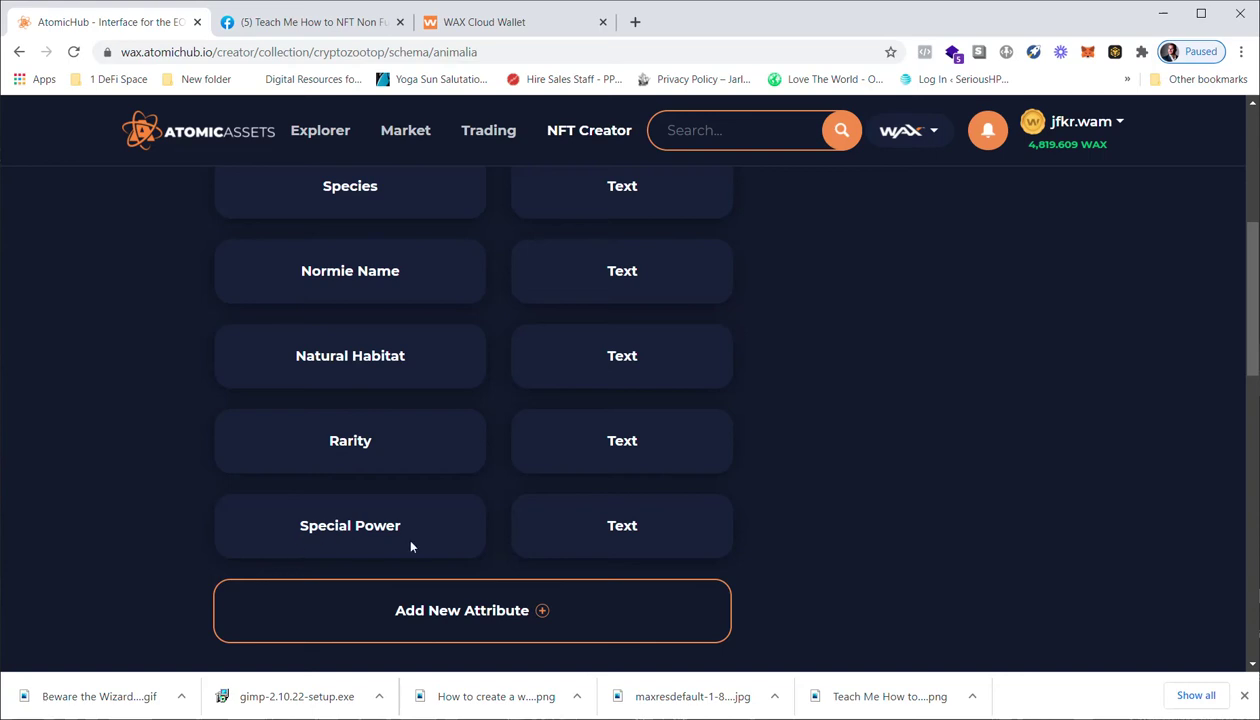
{"action": "scroll", "coordinate": [451, 532], "scroll_direction": "down", "scroll_amount": 3}
{"action": "scroll", "coordinate": [445, 465], "scroll_direction": "up", "scroll_amount": 7}
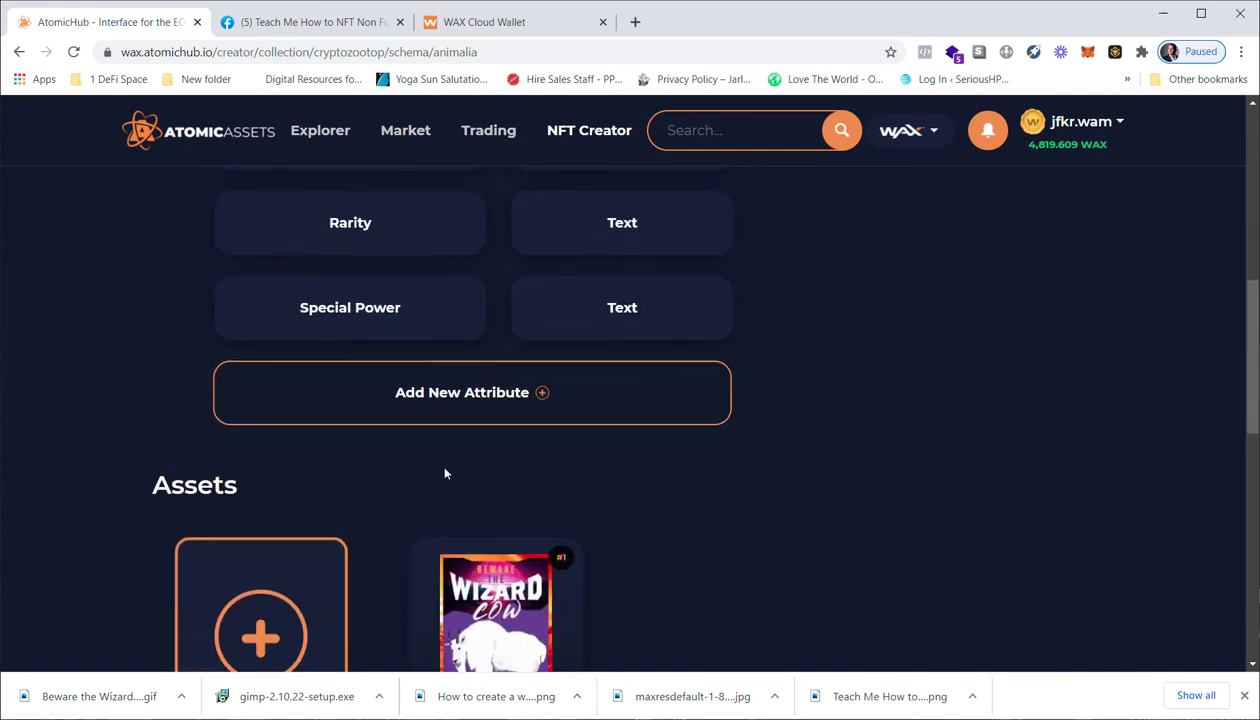
Return to the cryptozootop collection page and open the animalia schema.
{"action": "left_click", "coordinate": [193, 216]}
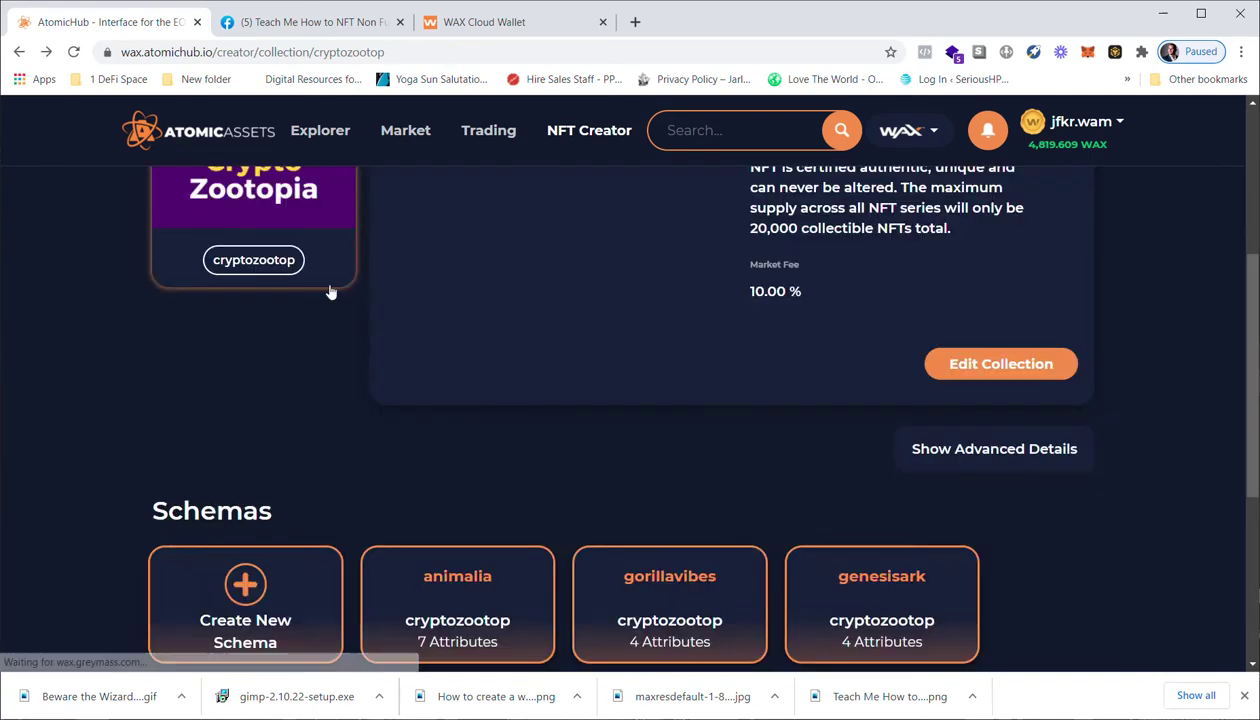
{"action": "scroll", "coordinate": [539, 459], "scroll_direction": "down", "scroll_amount": 2}
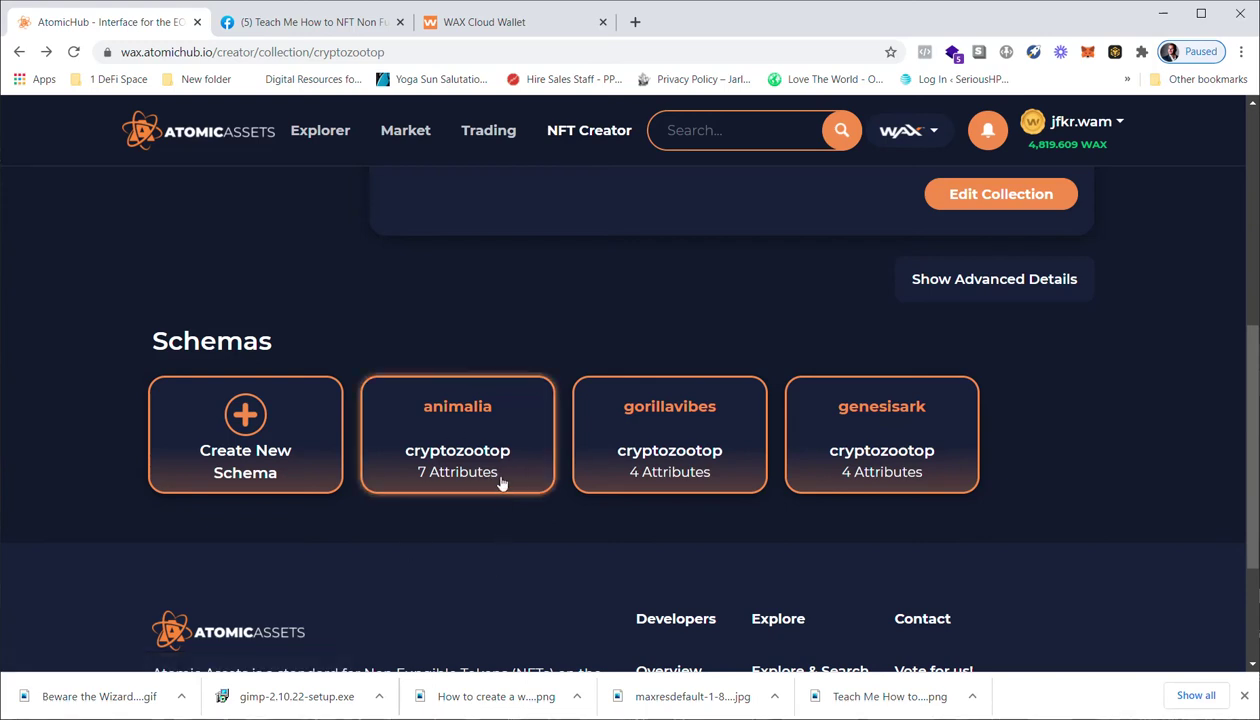
{"action": "scroll", "coordinate": [501, 476], "scroll_direction": "down", "scroll_amount": 1}
{"action": "scroll", "coordinate": [502, 468], "scroll_direction": "down", "scroll_amount": 2}
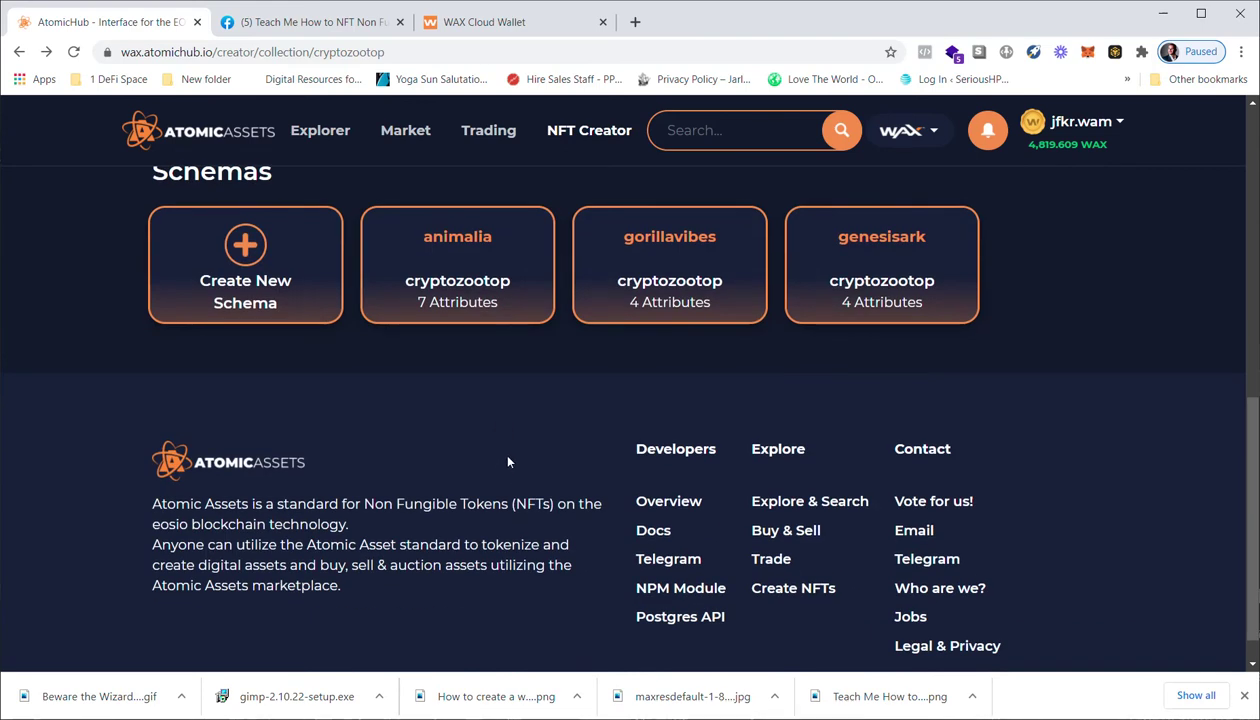
{"action": "scroll", "coordinate": [504, 463], "scroll_direction": "up", "scroll_amount": 2}
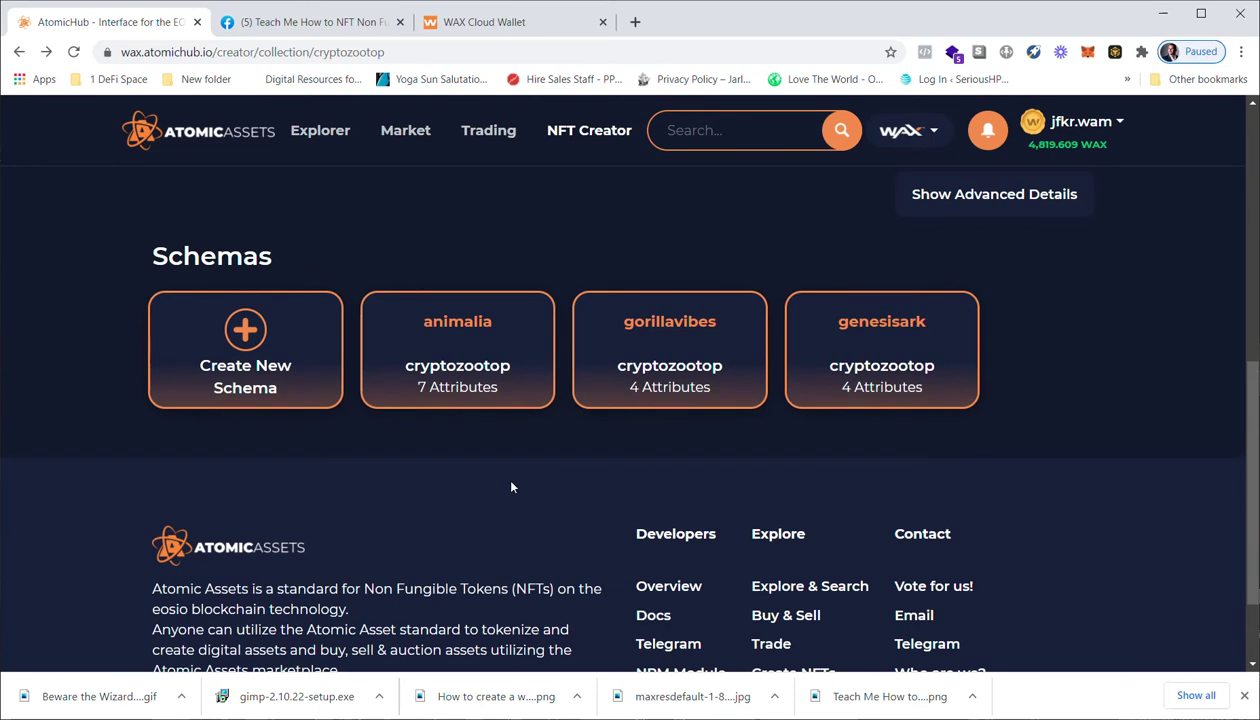
{"action": "scroll", "coordinate": [513, 478], "scroll_direction": "up", "scroll_amount": 6}
{"action": "scroll", "coordinate": [512, 492], "scroll_direction": "up", "scroll_amount": 2}
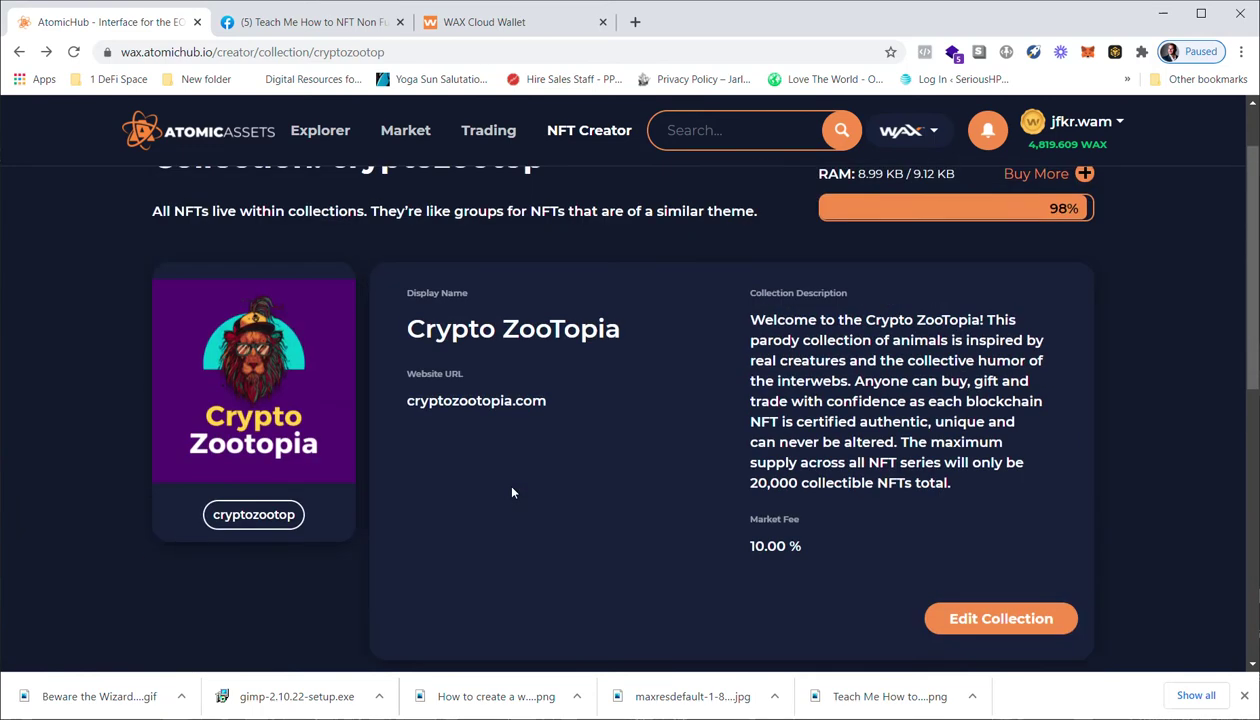
{"action": "scroll", "coordinate": [512, 492], "scroll_direction": "down", "scroll_amount": 6}
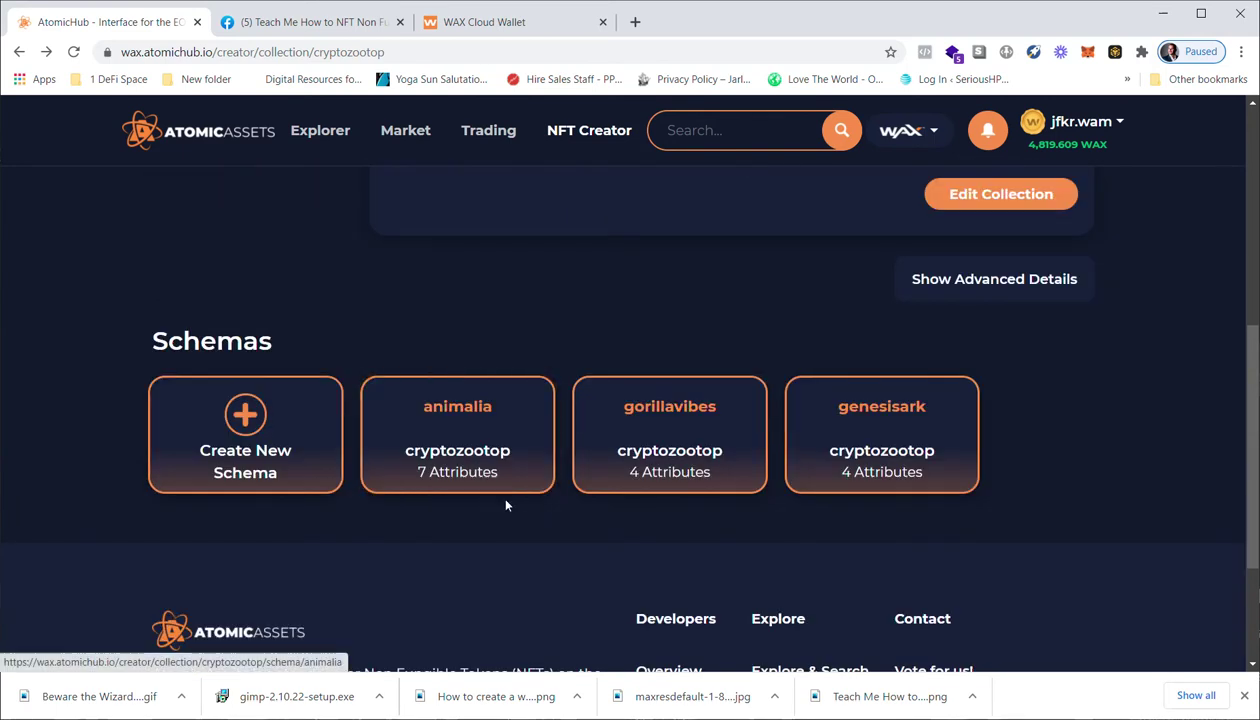
{"action": "scroll", "coordinate": [505, 490], "scroll_direction": "down", "scroll_amount": 3}
{"action": "scroll", "coordinate": [505, 475], "scroll_direction": "up", "scroll_amount": 5}
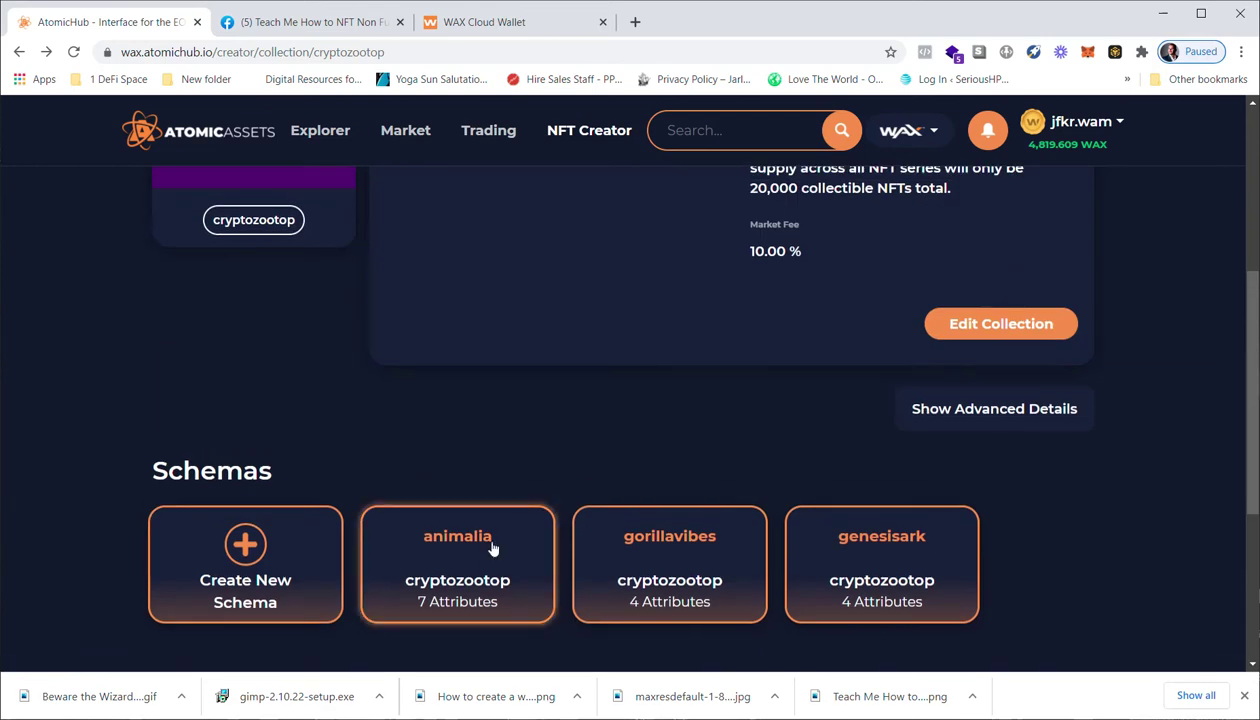
{"action": "left_click", "coordinate": [534, 579]}
Scroll to the animalia schema's Assets section and start minting a new asset.
{"action": "scroll", "coordinate": [536, 580], "scroll_direction": "down", "scroll_amount": 8}
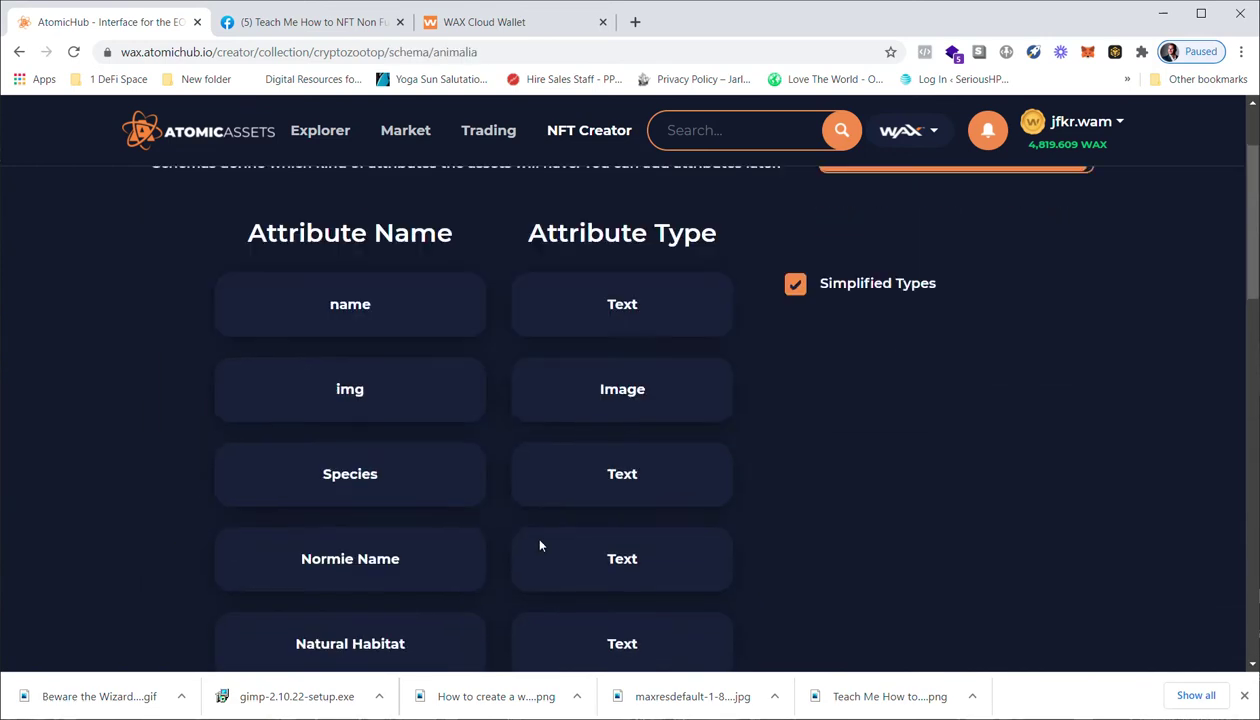
{"action": "scroll", "coordinate": [594, 472], "scroll_direction": "down", "scroll_amount": 2}
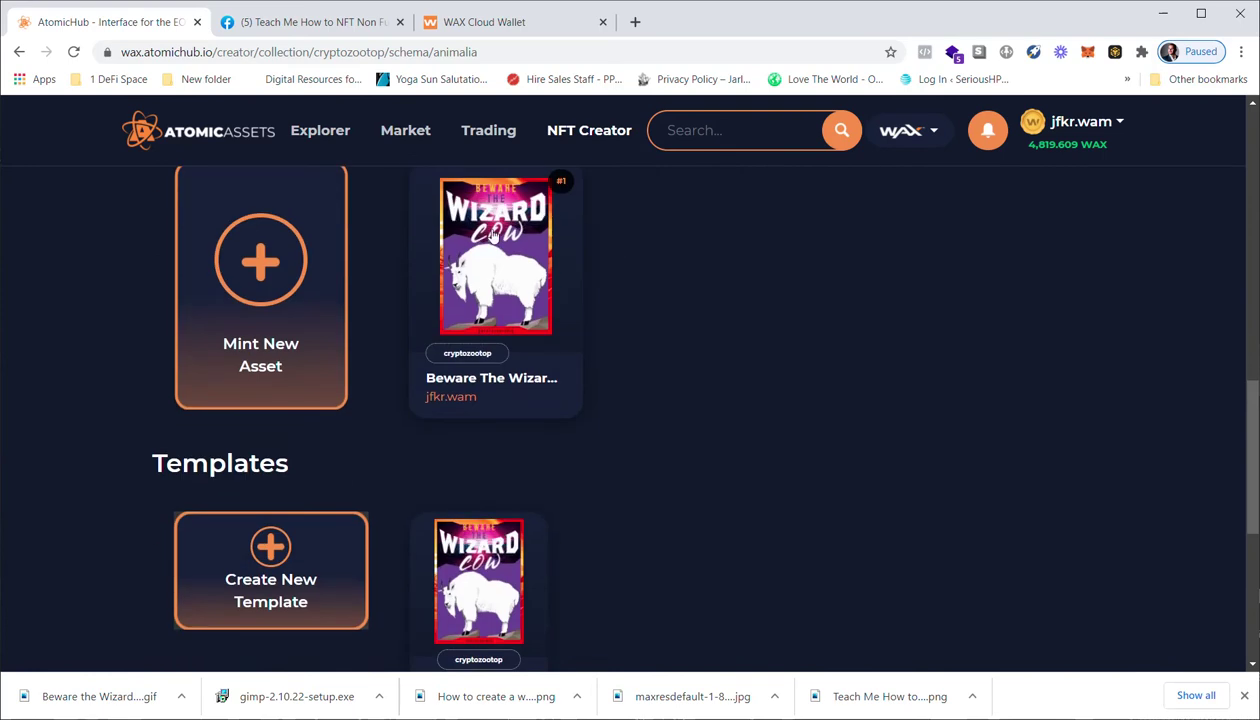
{"action": "scroll", "coordinate": [599, 360], "scroll_direction": "up", "scroll_amount": 1}
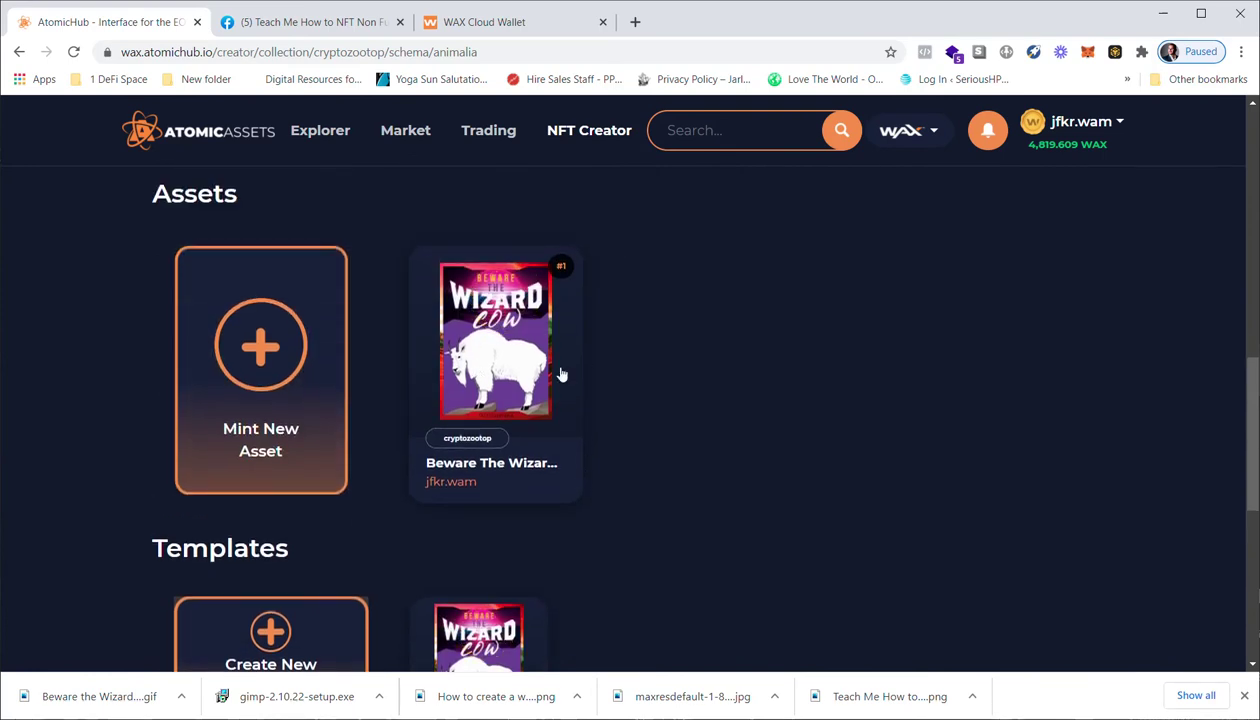
{"action": "scroll", "coordinate": [716, 582], "scroll_direction": "down", "scroll_amount": 2}
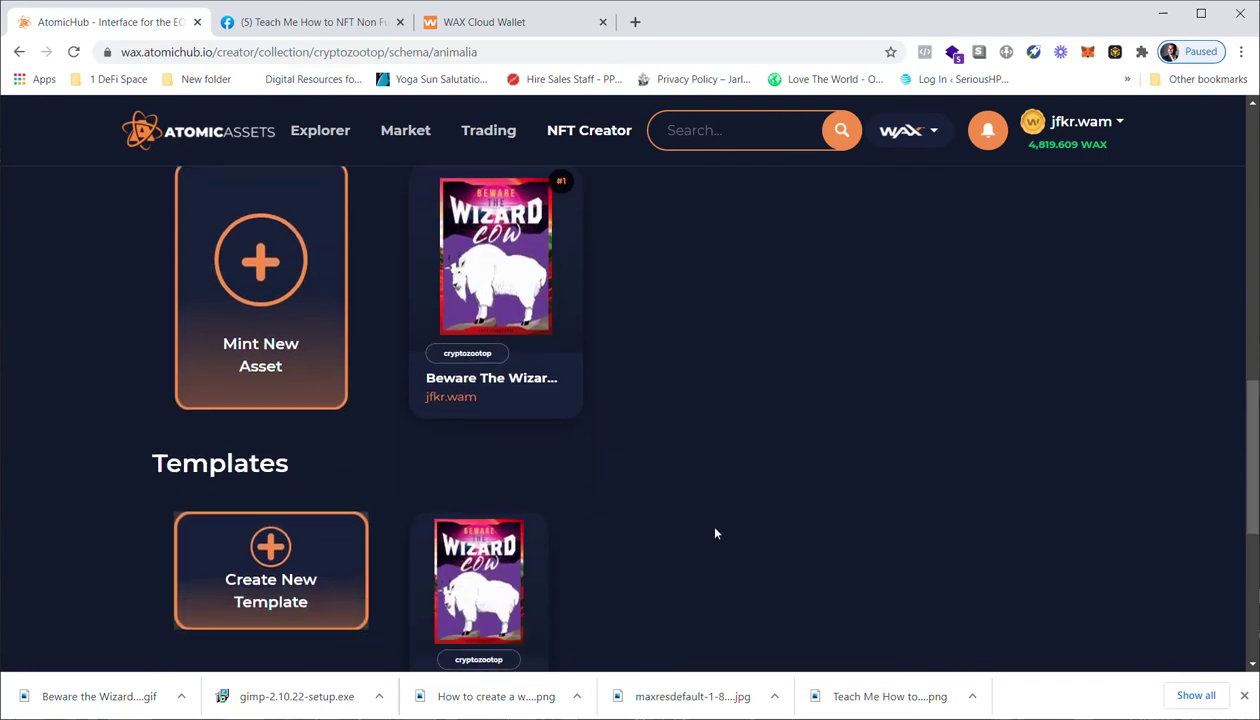
{"action": "scroll", "coordinate": [300, 450], "scroll_direction": "up", "scroll_amount": 2}
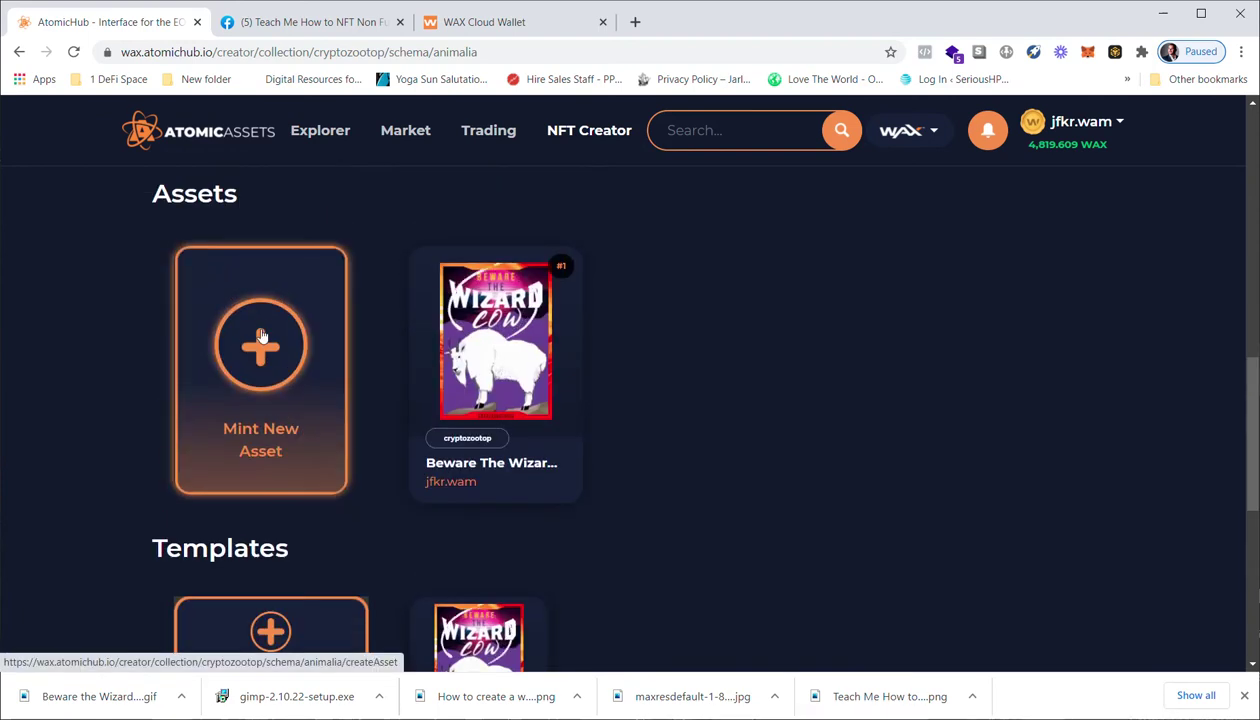
{"action": "left_click", "coordinate": [266, 352]}
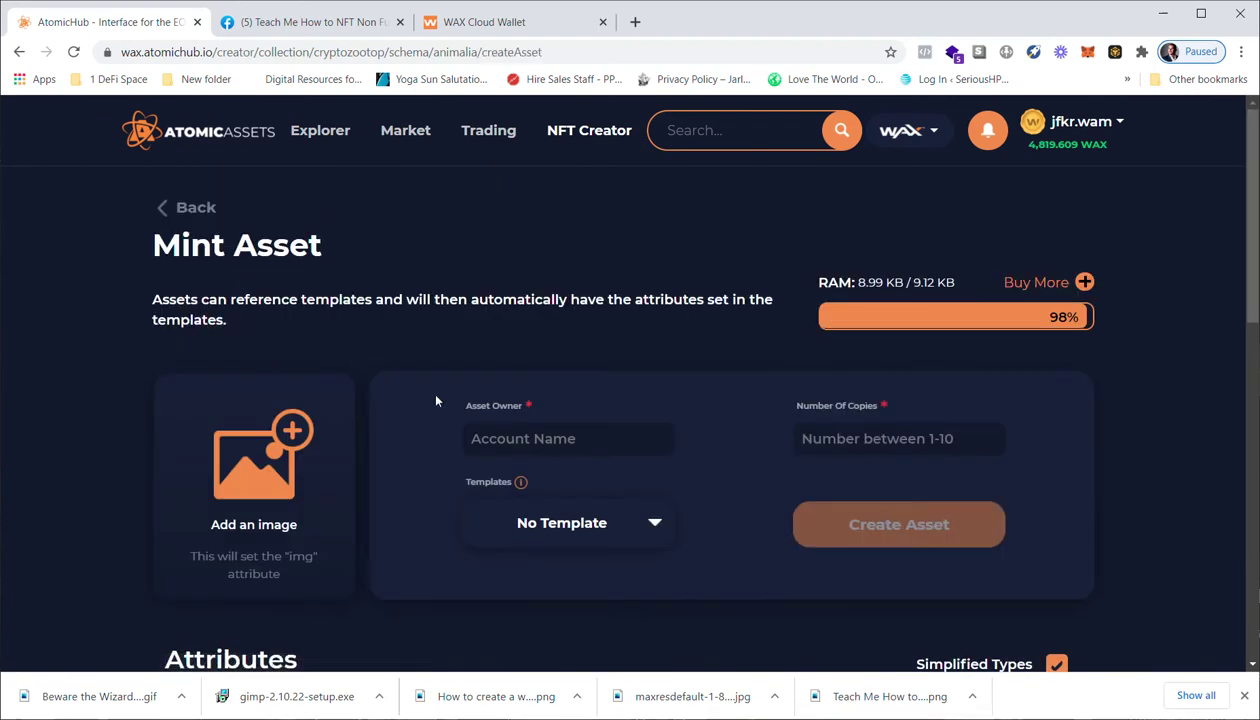
Enter the user's own WAX account as the asset owner on the Mint Asset form.
{"action": "scroll", "coordinate": [446, 440], "scroll_direction": "down", "scroll_amount": 1}
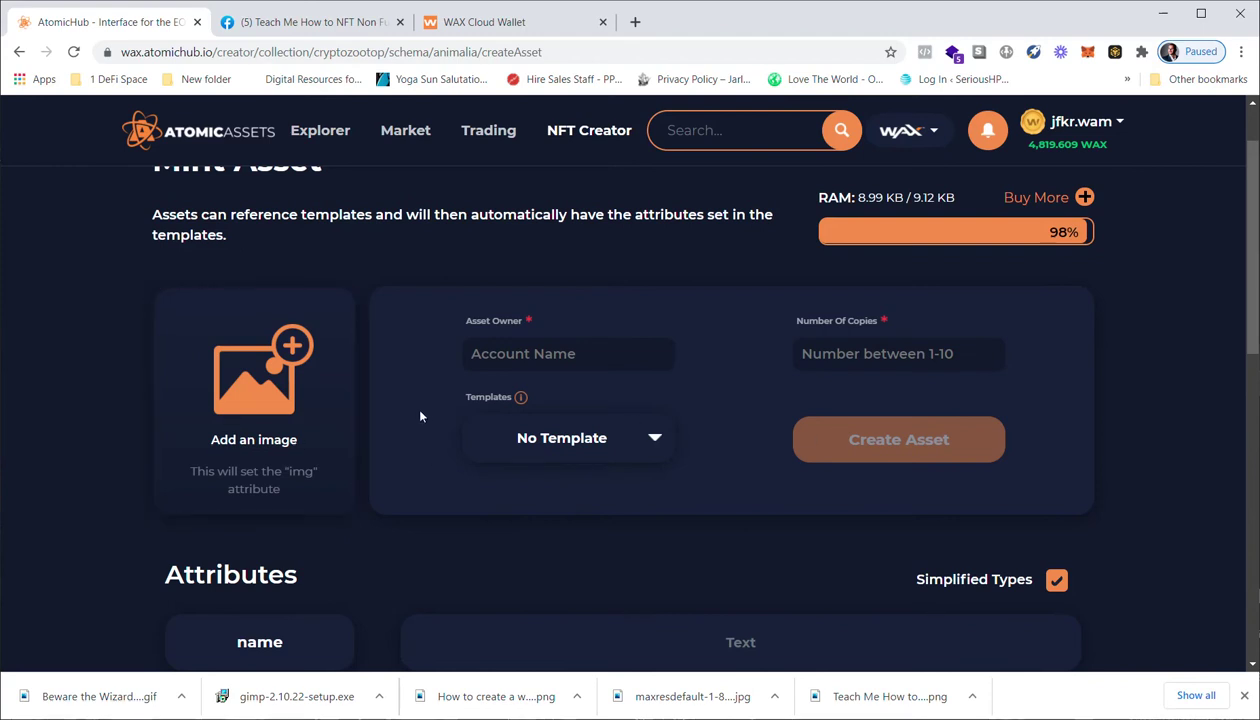
{"action": "scroll", "coordinate": [420, 416], "scroll_direction": "up", "scroll_amount": 2}
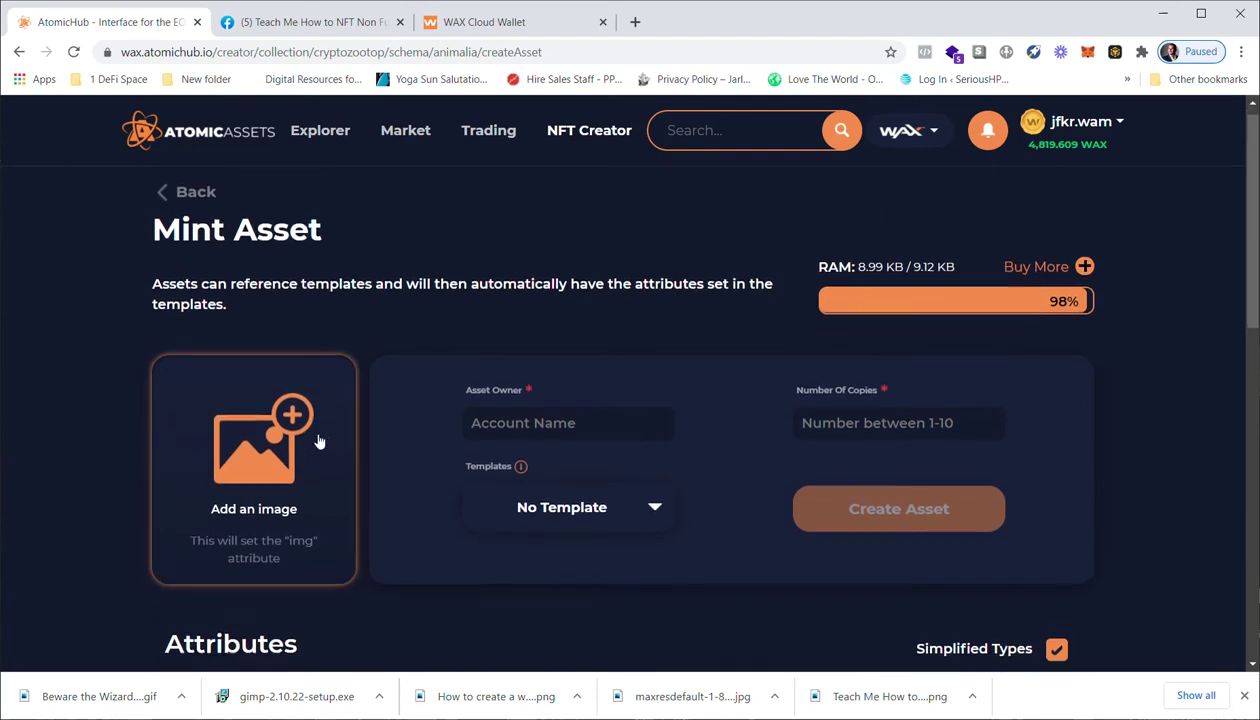
{"action": "scroll", "coordinate": [290, 390], "scroll_direction": "down", "scroll_amount": 2}
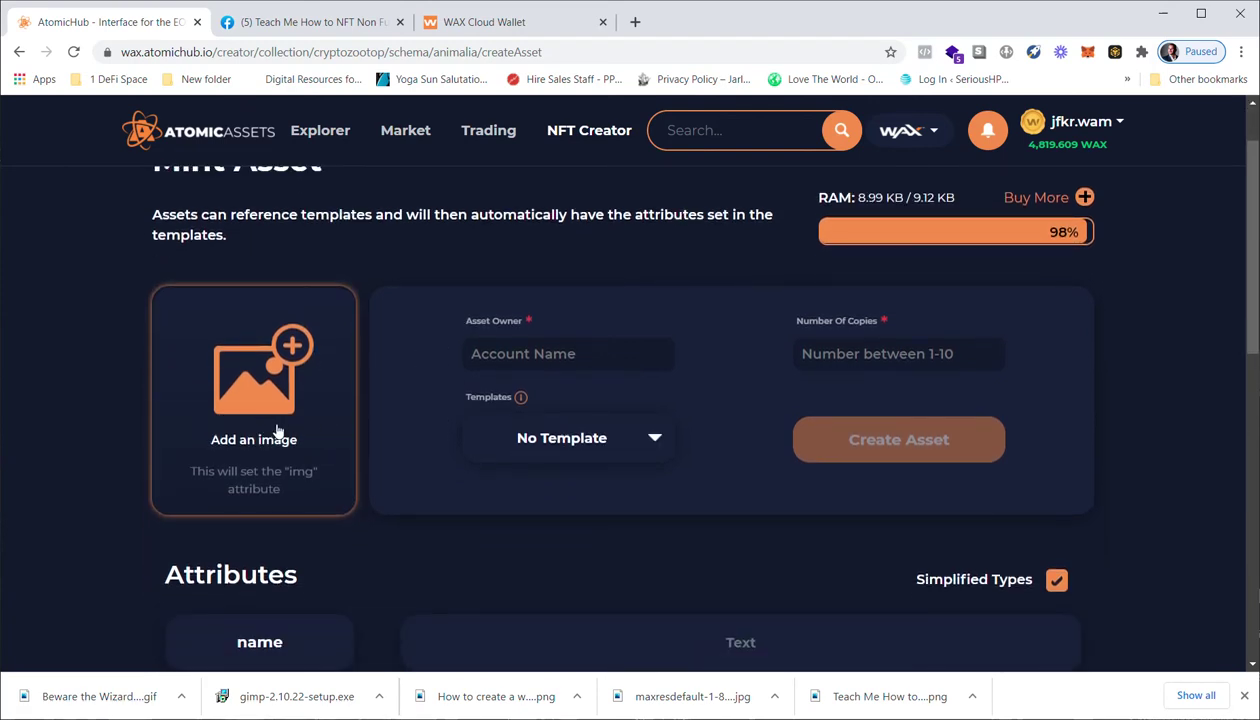
{"action": "left_click", "coordinate": [584, 359]}
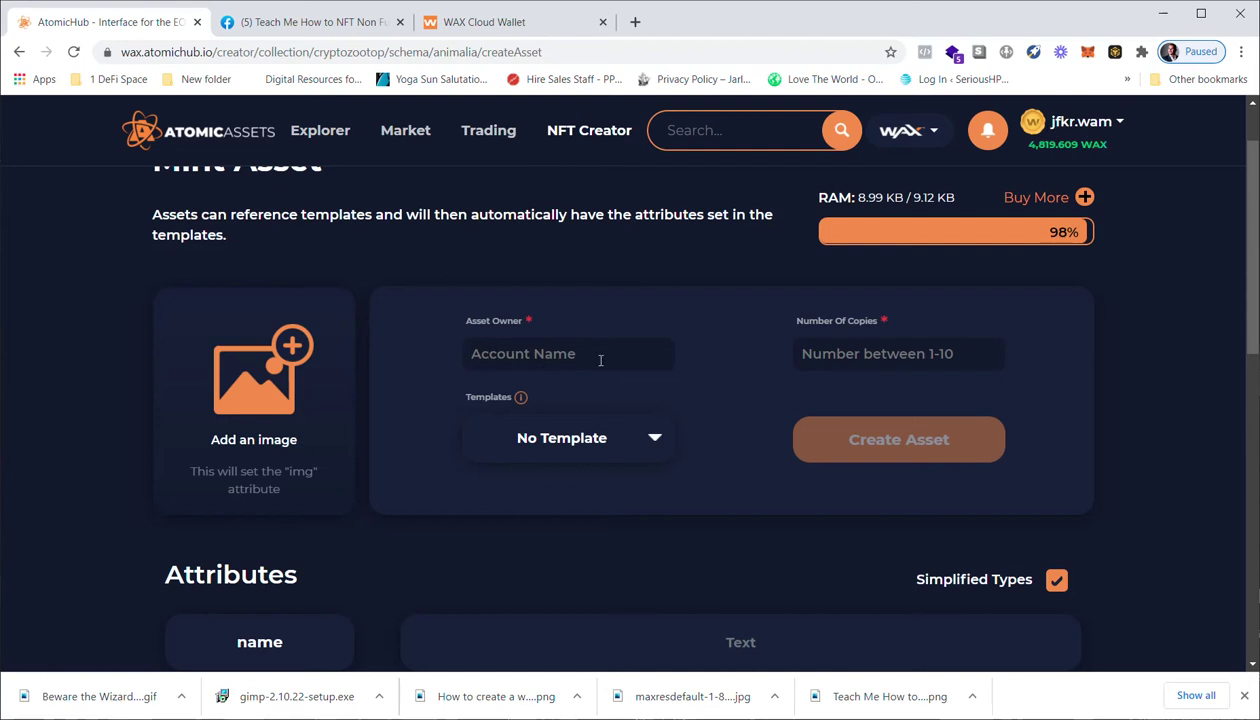
{"action": "type", "text": "jf"}
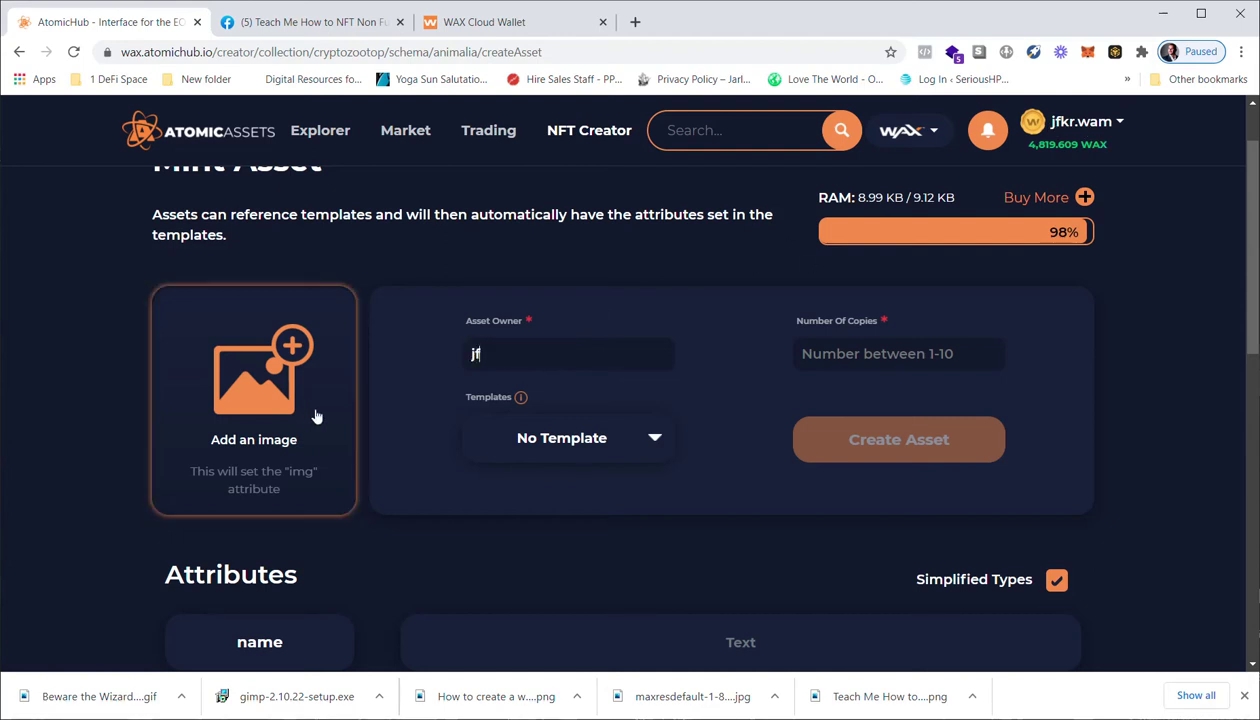
{"action": "type", "text": "kr.wam"}
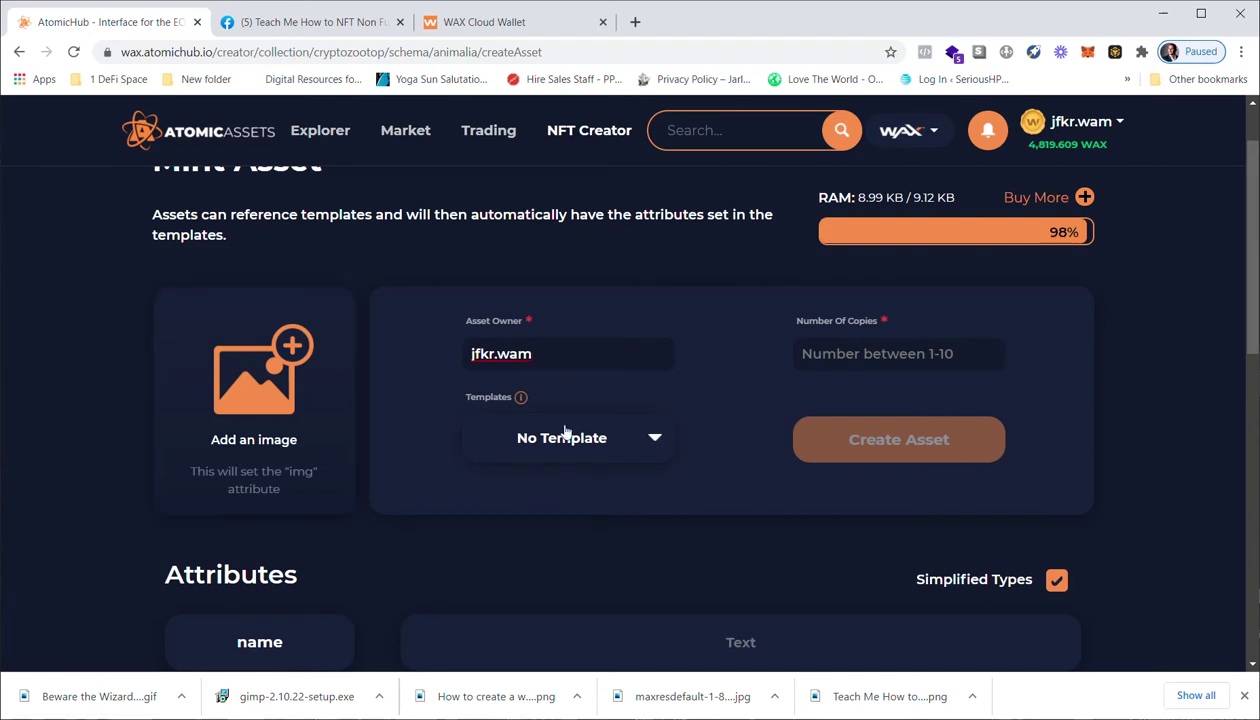
{"action": "scroll", "coordinate": [805, 400], "scroll_direction": "down", "scroll_amount": 1}
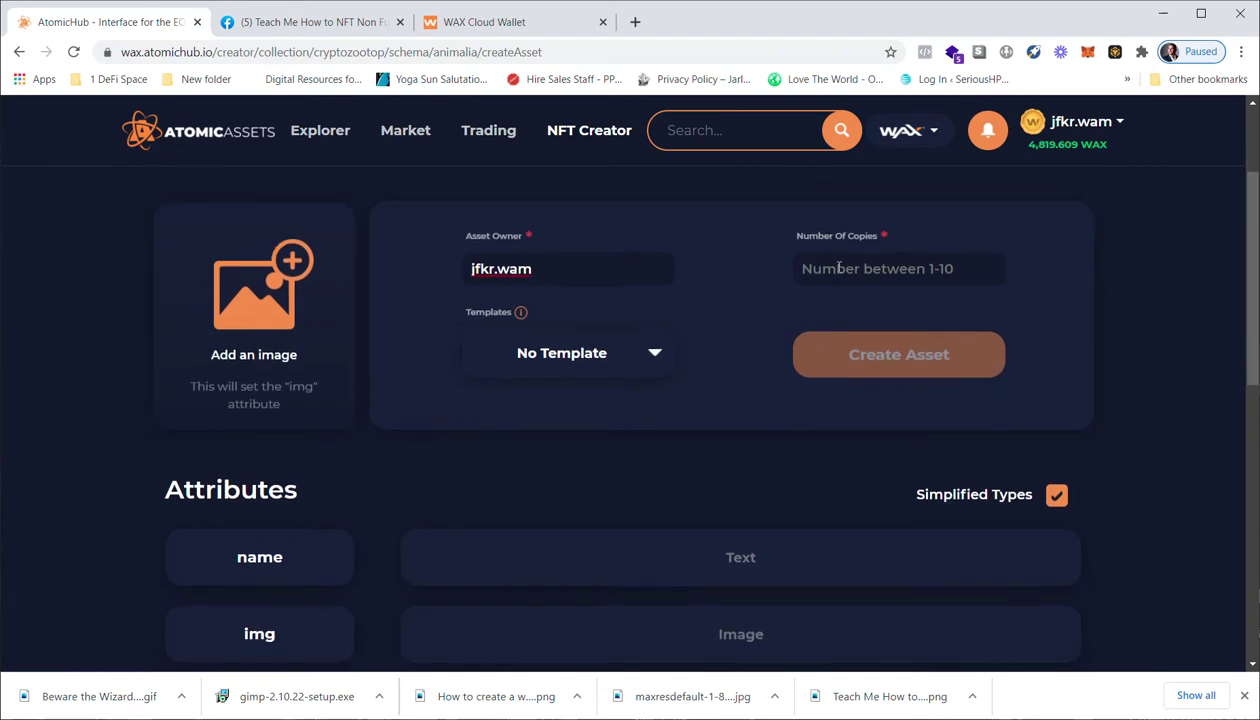
{"action": "left_click", "coordinate": [868, 276]}
Review the Mint Asset form's fields and attributes, including img.
{"action": "scroll", "coordinate": [800, 350], "scroll_direction": "down", "scroll_amount": 1}
{"action": "scroll", "coordinate": [480, 371], "scroll_direction": "up", "scroll_amount": 3}
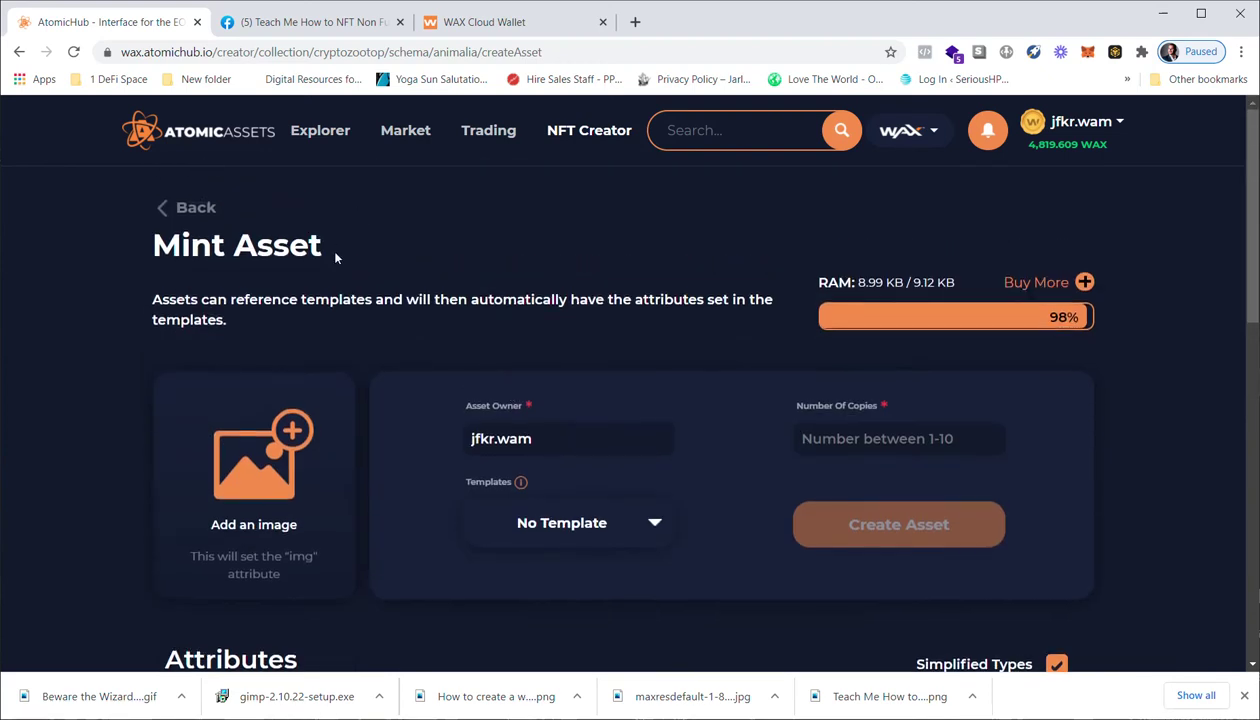
{"action": "scroll", "coordinate": [405, 265], "scroll_direction": "down", "scroll_amount": 1}
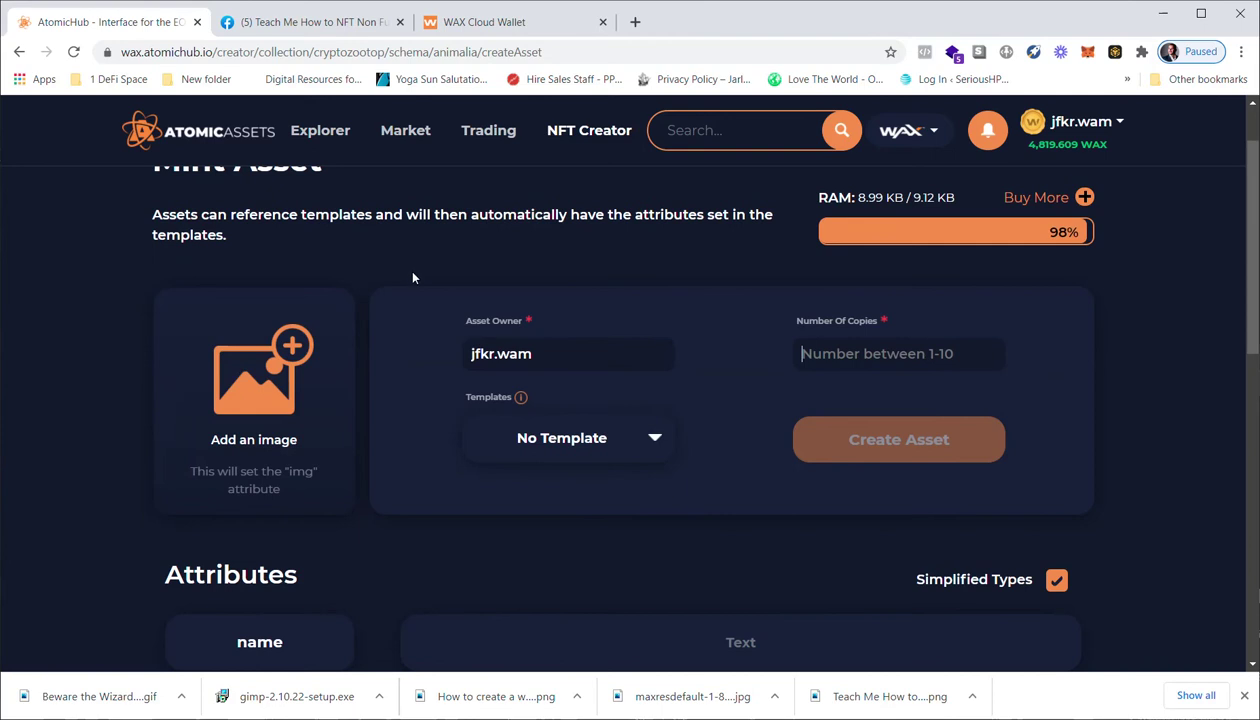
{"action": "scroll", "coordinate": [413, 277], "scroll_direction": "down", "scroll_amount": 3}
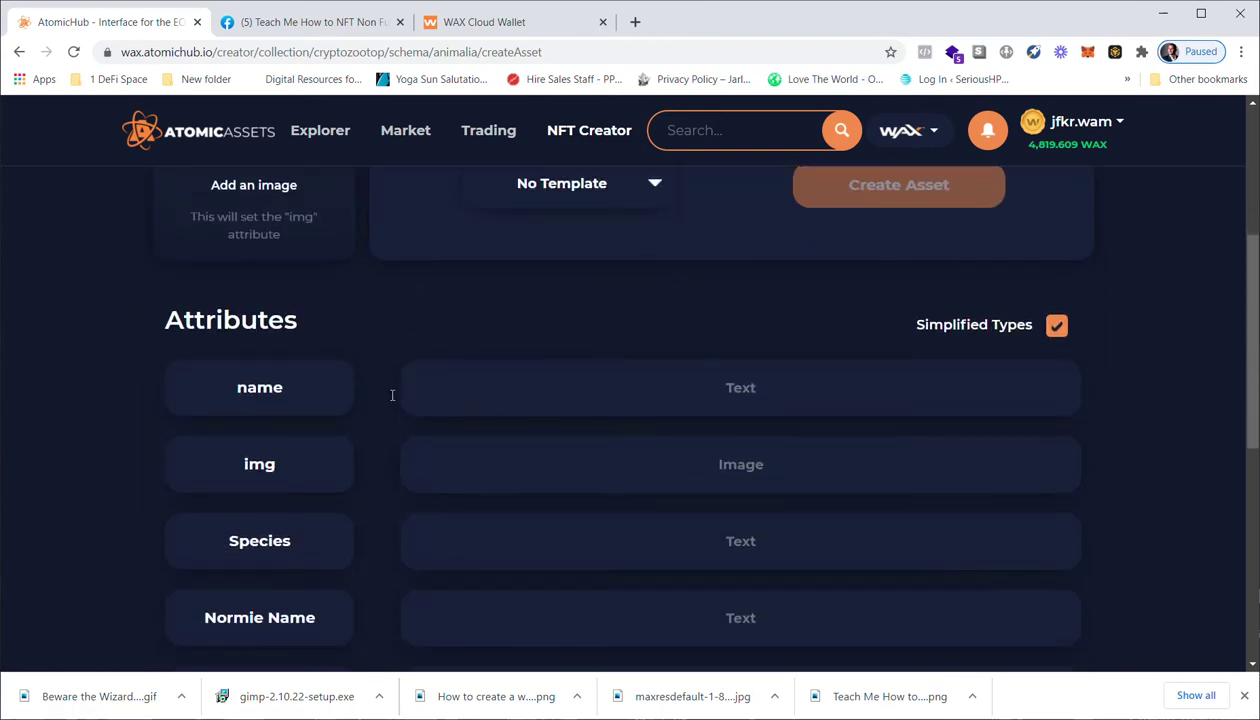
{"action": "scroll", "coordinate": [652, 398], "scroll_direction": "down", "scroll_amount": 1}
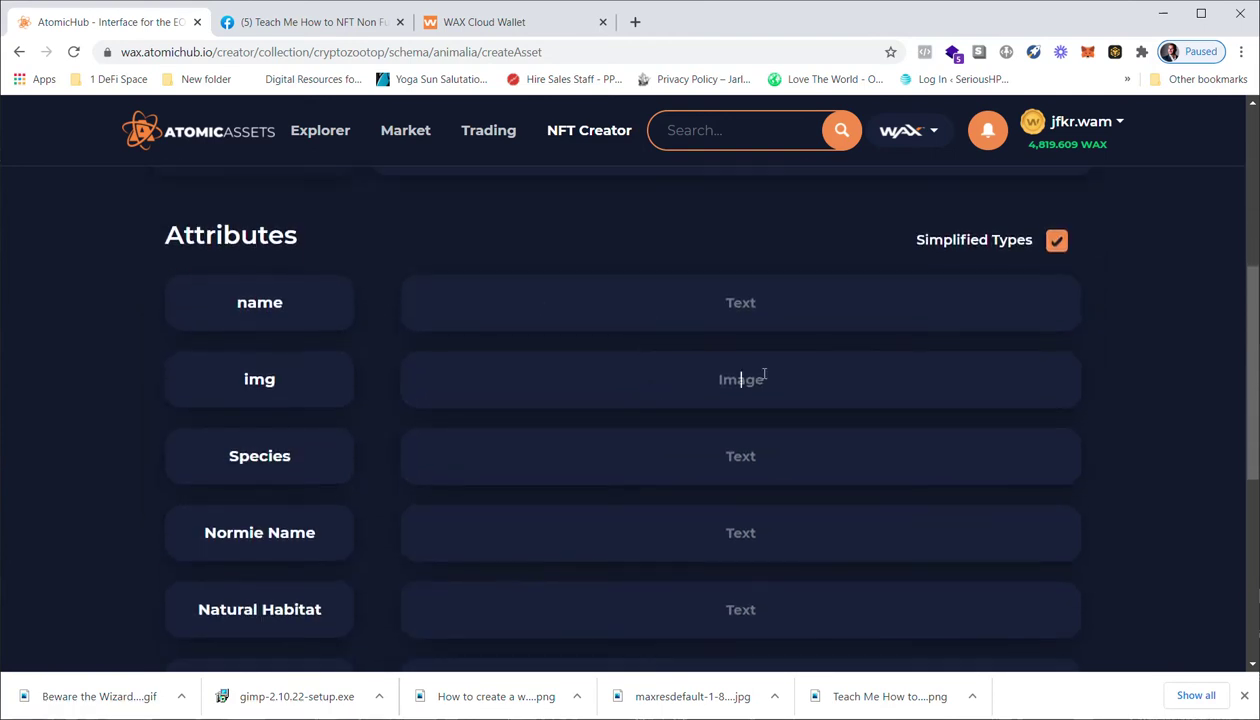
{"action": "left_click", "coordinate": [740, 404]}
{"action": "scroll", "coordinate": [736, 380], "scroll_direction": "down", "scroll_amount": 1}
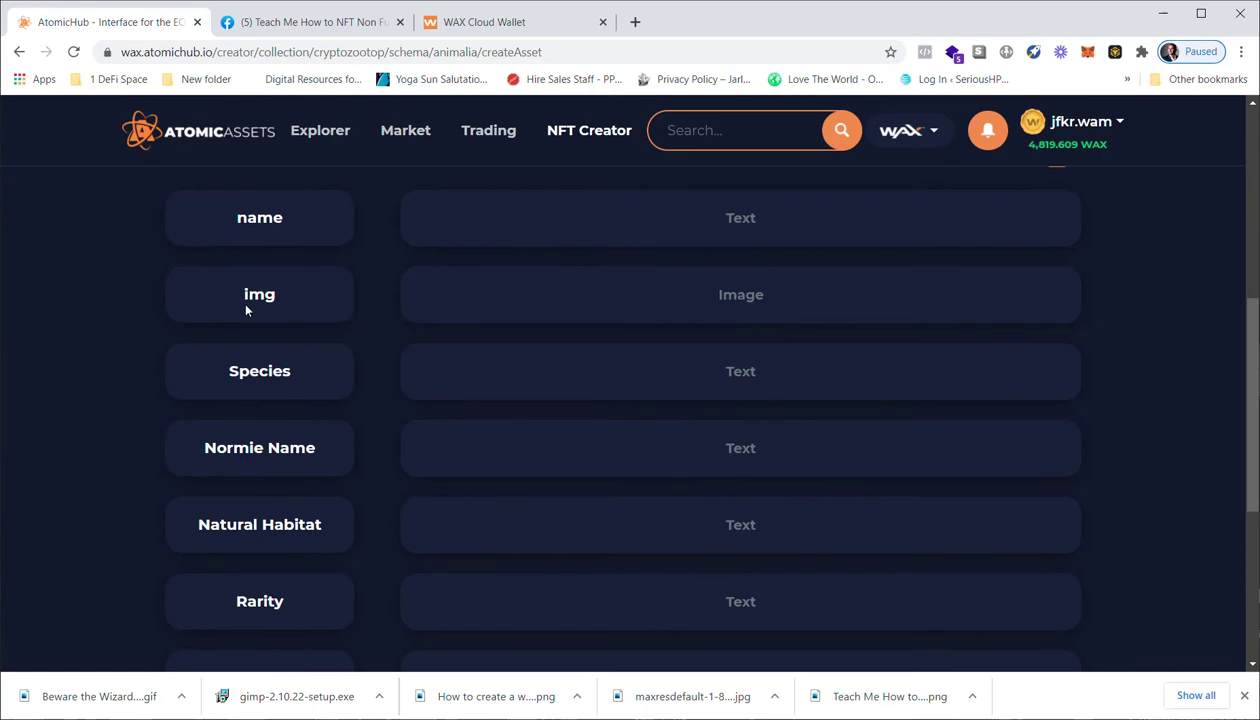
{"action": "scroll", "coordinate": [620, 345], "scroll_direction": "up", "scroll_amount": 5}
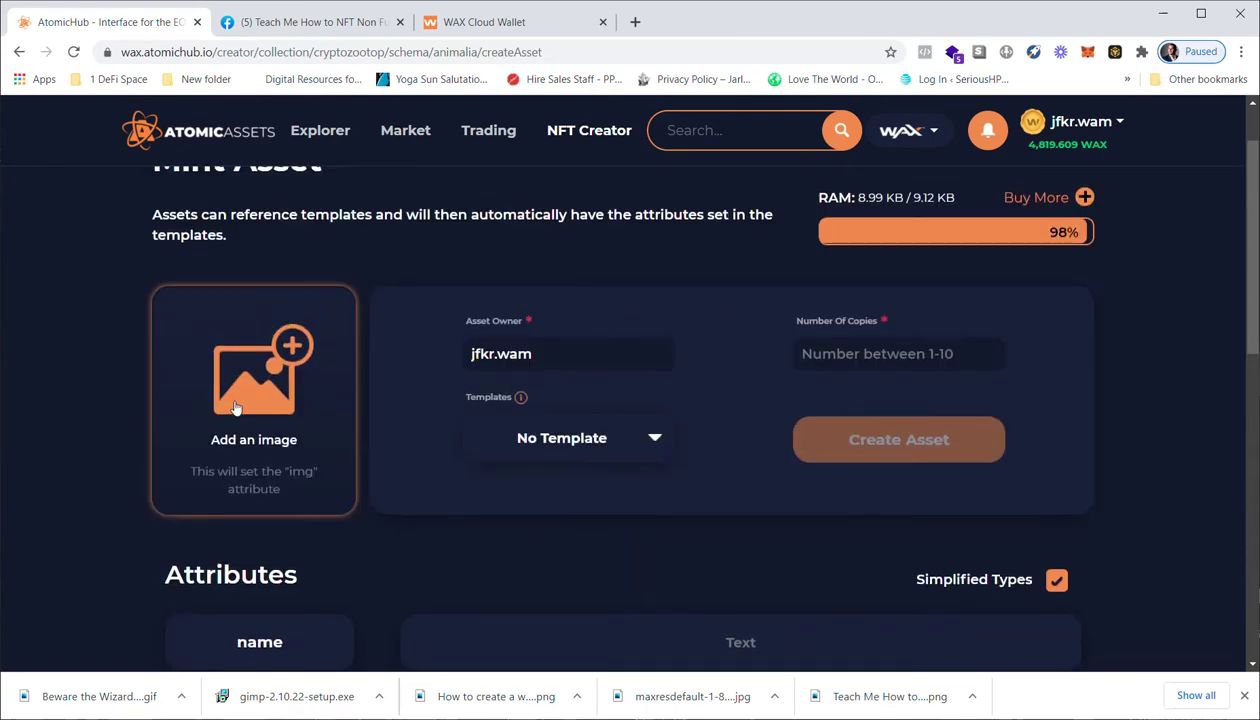
{"action": "scroll", "coordinate": [354, 399], "scroll_direction": "down", "scroll_amount": 3}
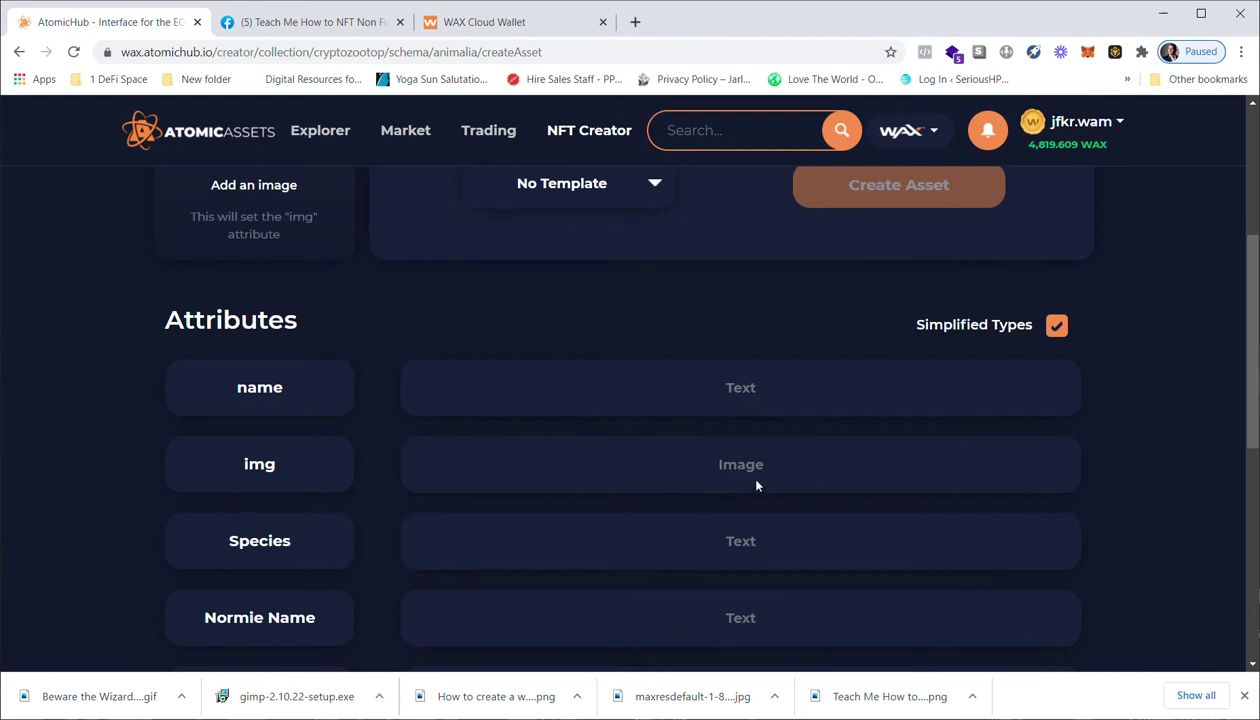
{"action": "scroll", "coordinate": [700, 455], "scroll_direction": "down", "scroll_amount": 2}
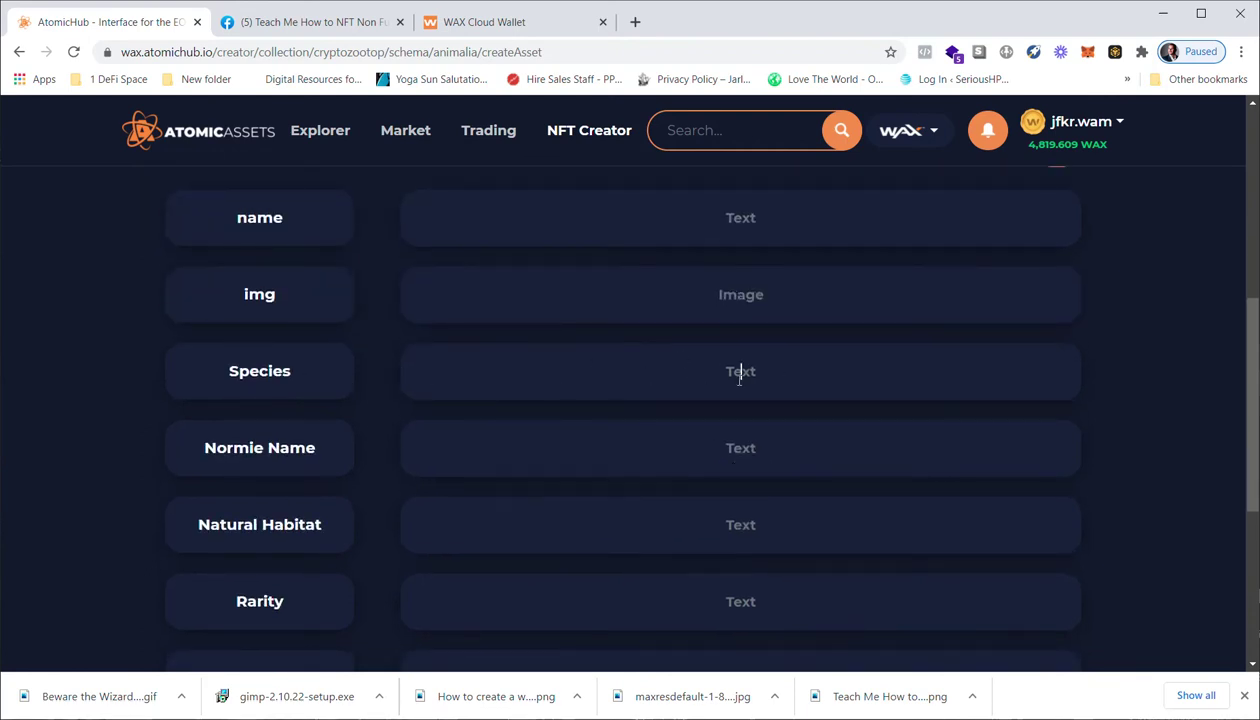
{"action": "scroll", "coordinate": [718, 421], "scroll_direction": "down", "scroll_amount": 1}
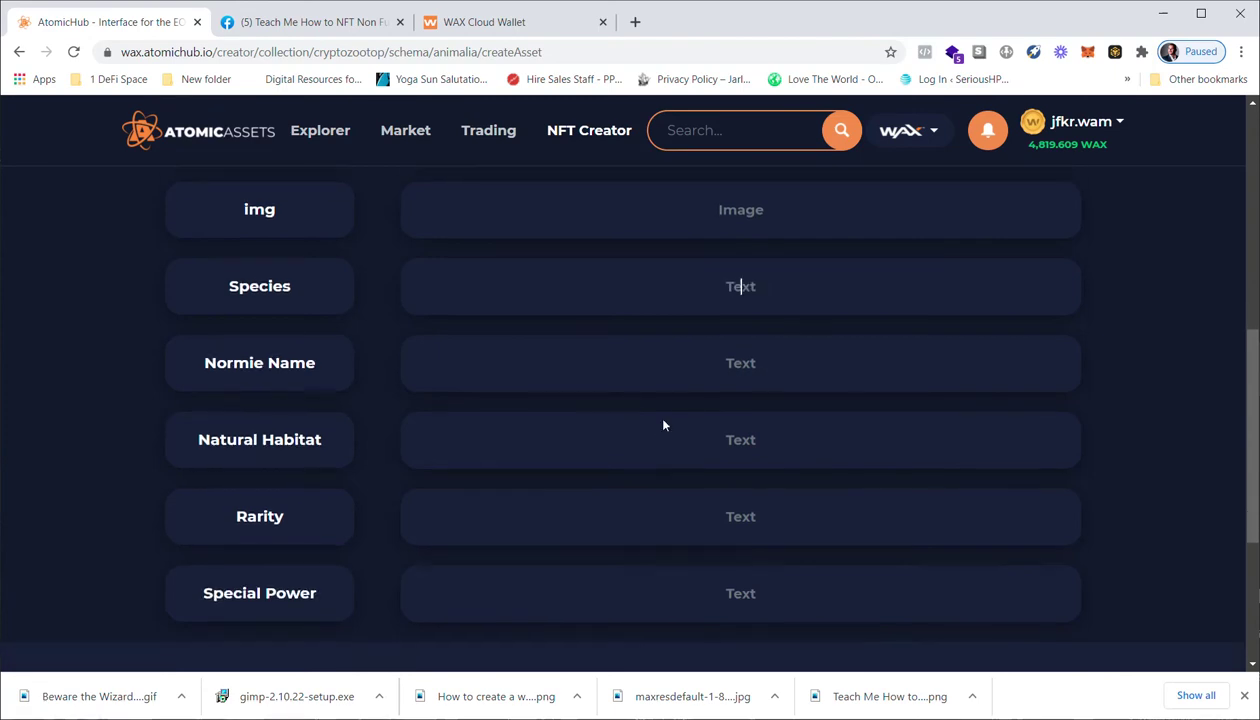
{"action": "scroll", "coordinate": [705, 315], "scroll_direction": "down", "scroll_amount": 3}
{"action": "scroll", "coordinate": [706, 397], "scroll_direction": "up", "scroll_amount": 10}
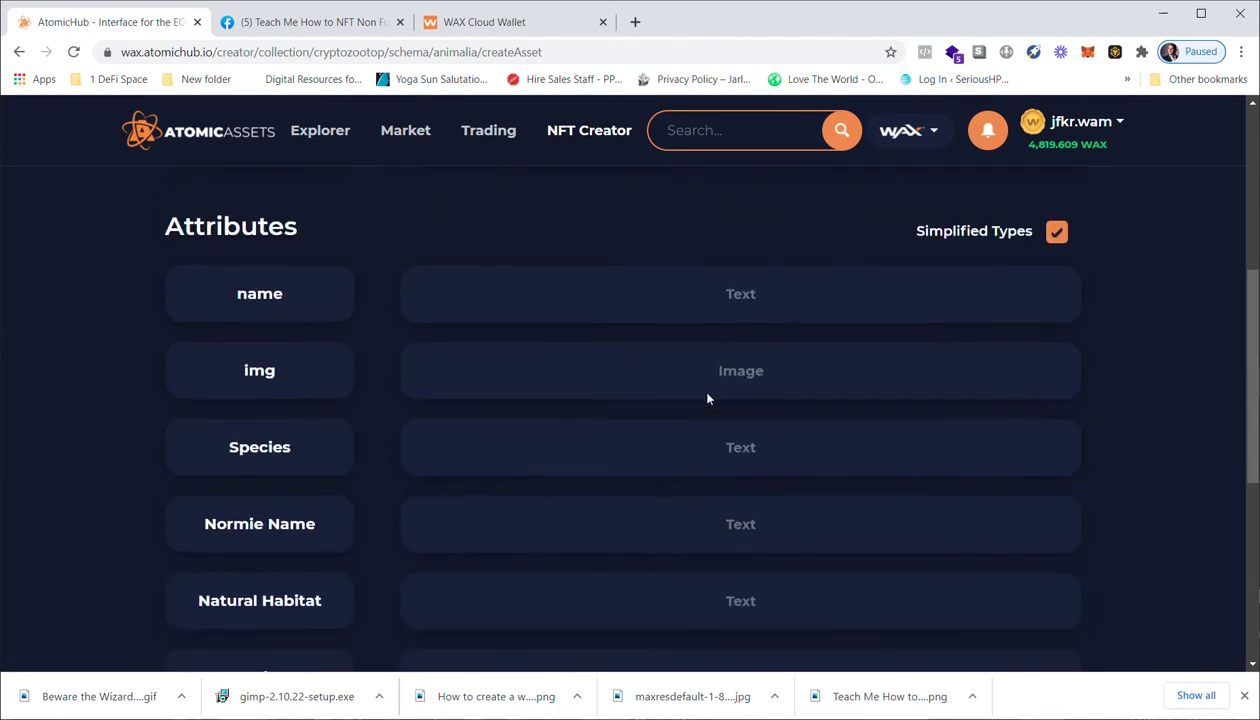
{"action": "scroll", "coordinate": [709, 420], "scroll_direction": "down", "scroll_amount": 3}
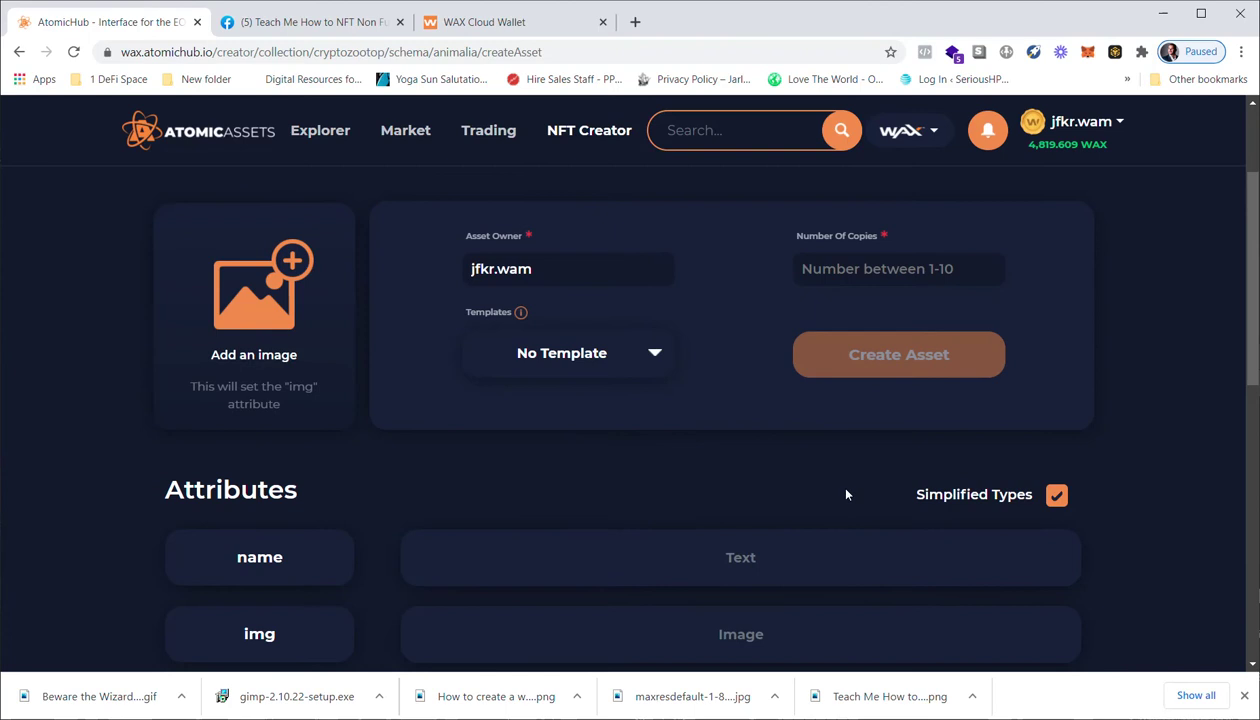
{"action": "scroll", "coordinate": [842, 495], "scroll_direction": "up", "scroll_amount": 2}
{"action": "scroll", "coordinate": [818, 505], "scroll_direction": "up", "scroll_amount": 1}
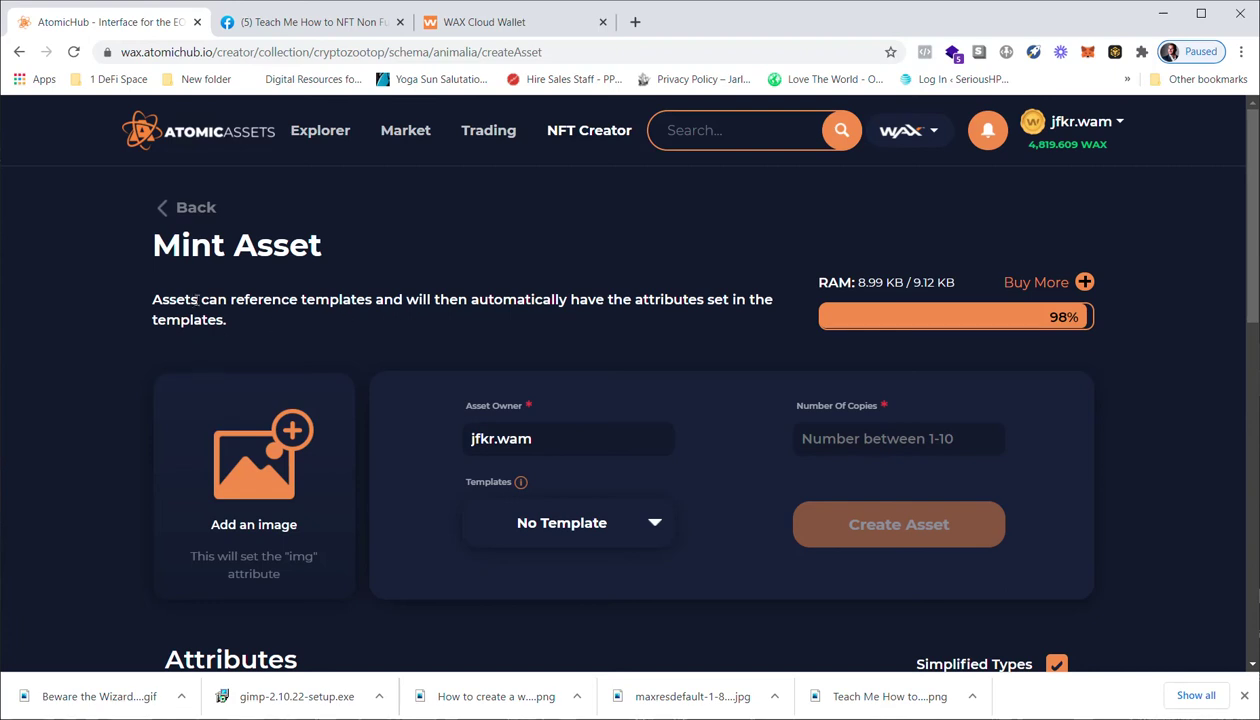
Return to the animalia schema page and begin a new template.
{"action": "left_click", "coordinate": [187, 209]}
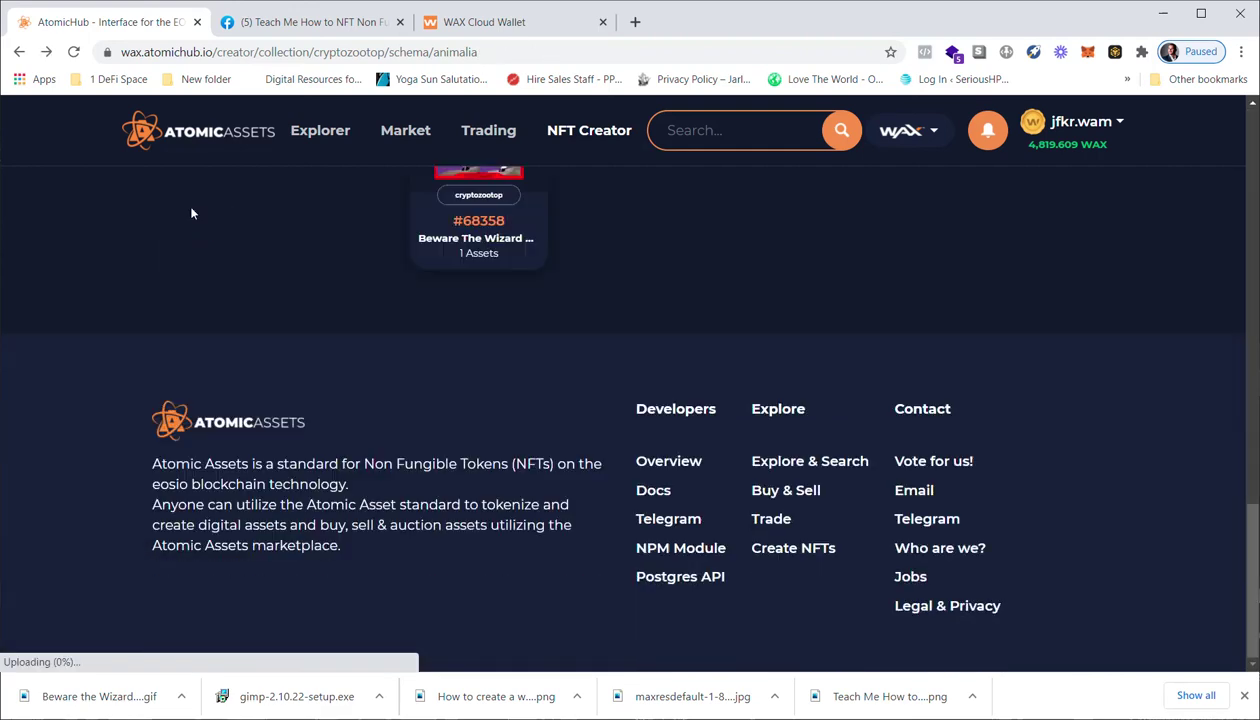
{"action": "scroll", "coordinate": [370, 360], "scroll_direction": "up", "scroll_amount": 1}
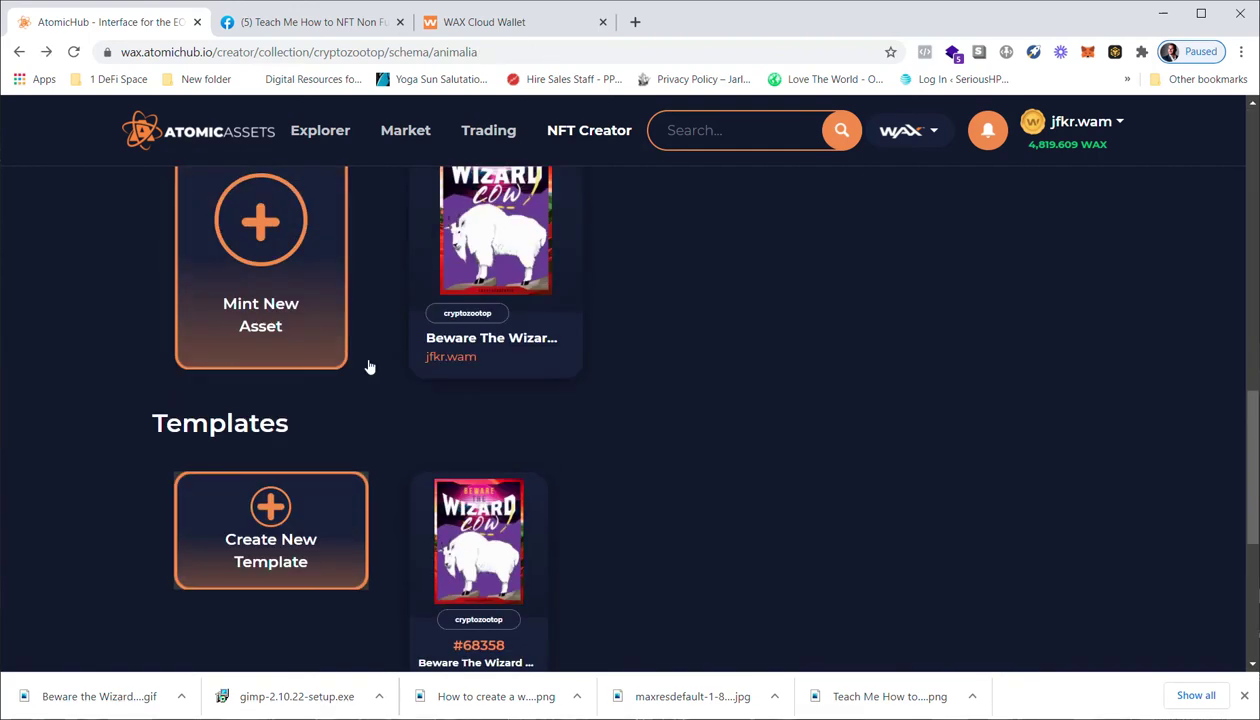
{"action": "scroll", "coordinate": [357, 357], "scroll_direction": "down", "scroll_amount": 1}
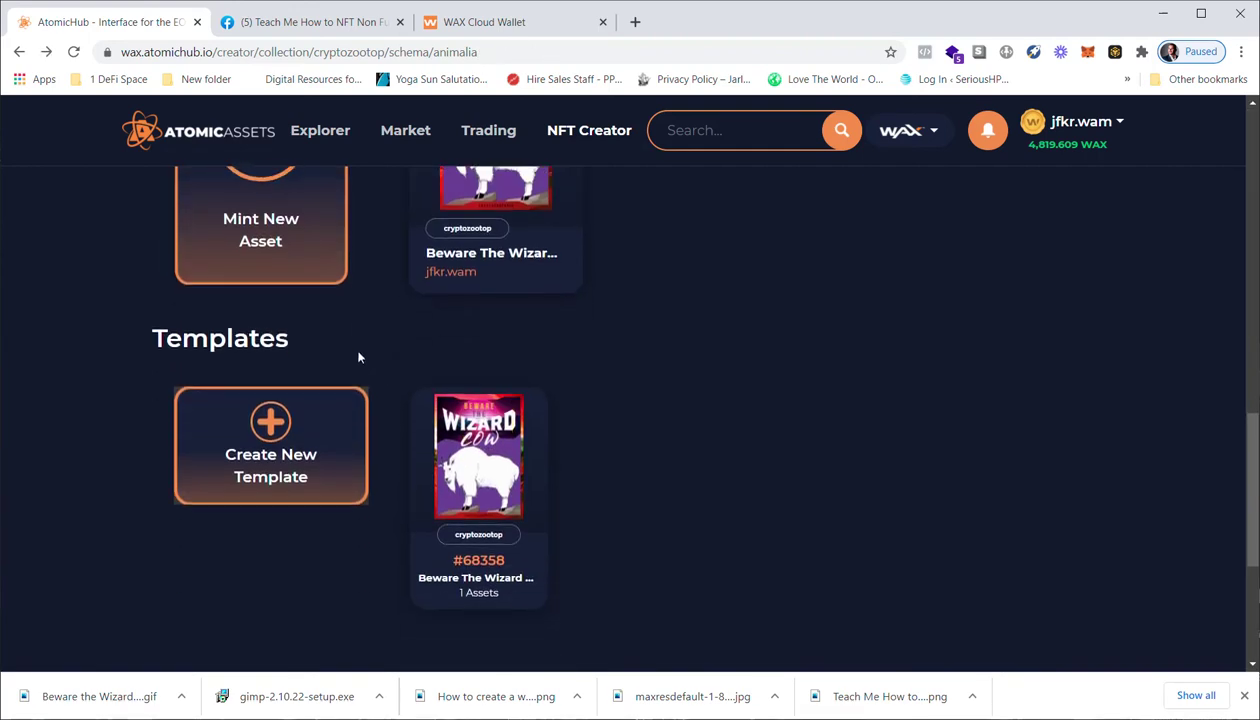
{"action": "left_click", "coordinate": [311, 448]}
Look over the template form's blank max supply and allowed transfer and burn, then exit.
{"action": "scroll", "coordinate": [385, 430], "scroll_direction": "down", "scroll_amount": 1}
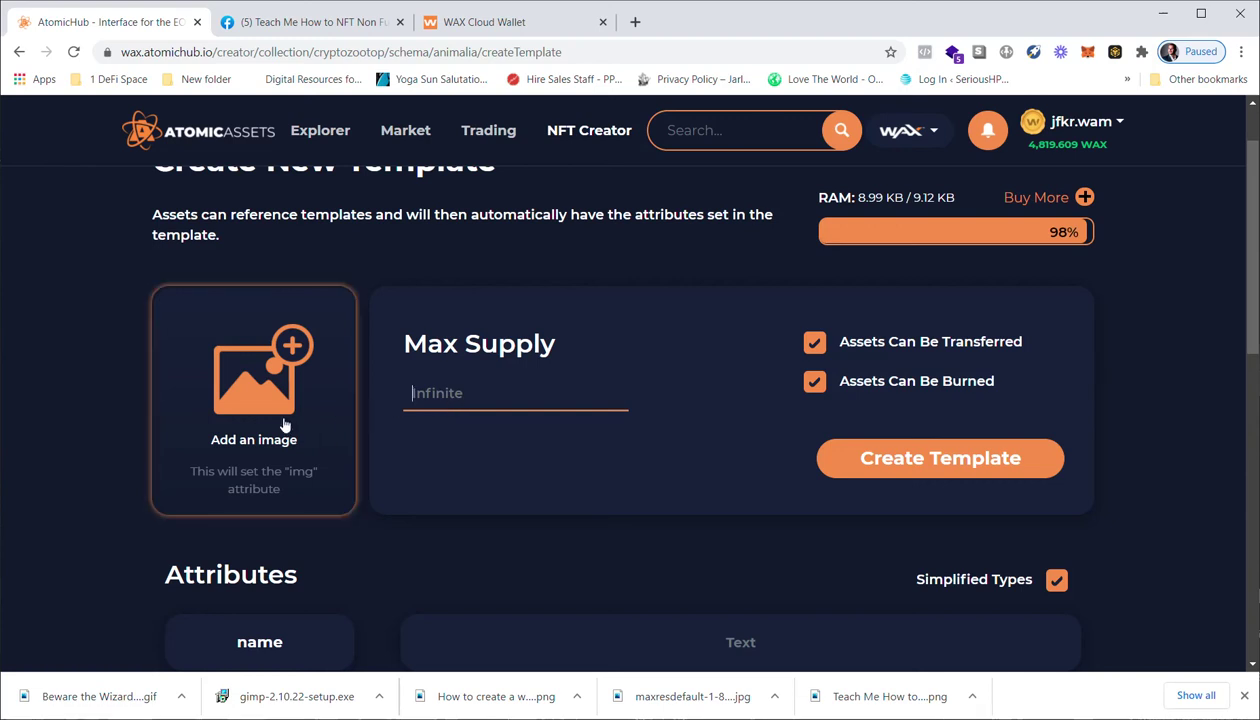
{"action": "scroll", "coordinate": [267, 415], "scroll_direction": "down", "scroll_amount": 1}
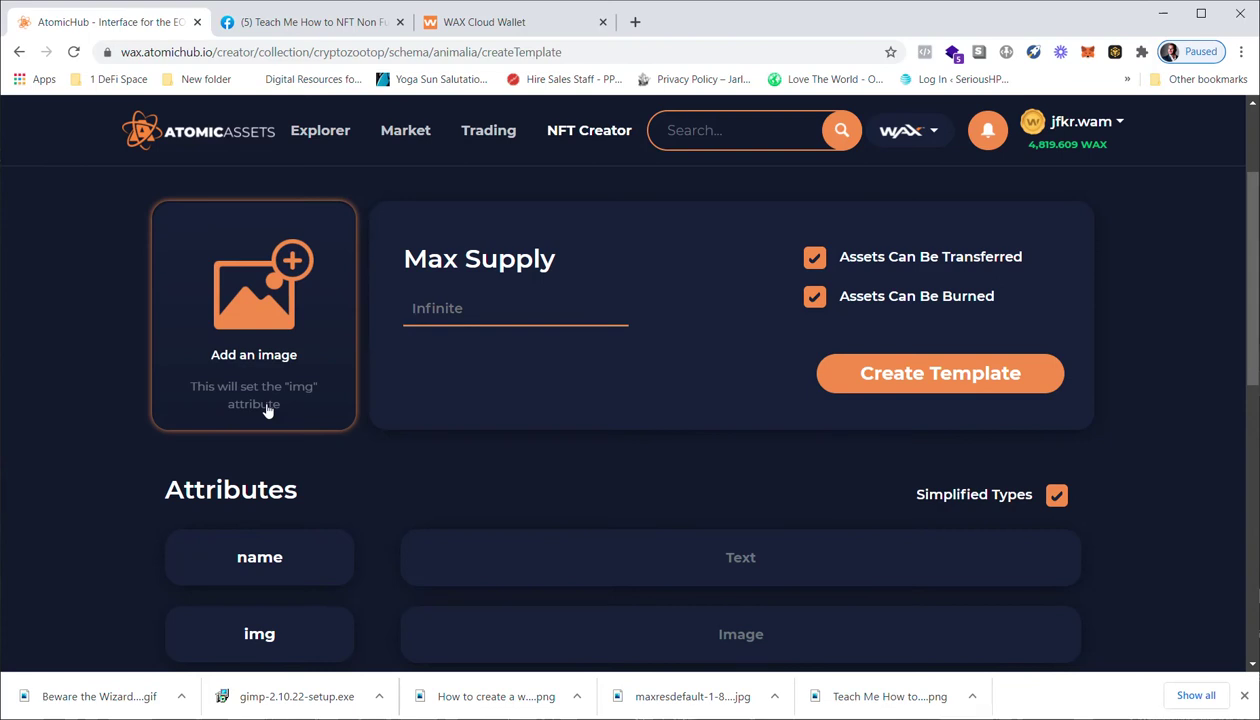
{"action": "scroll", "coordinate": [290, 415], "scroll_direction": "down", "scroll_amount": 4}
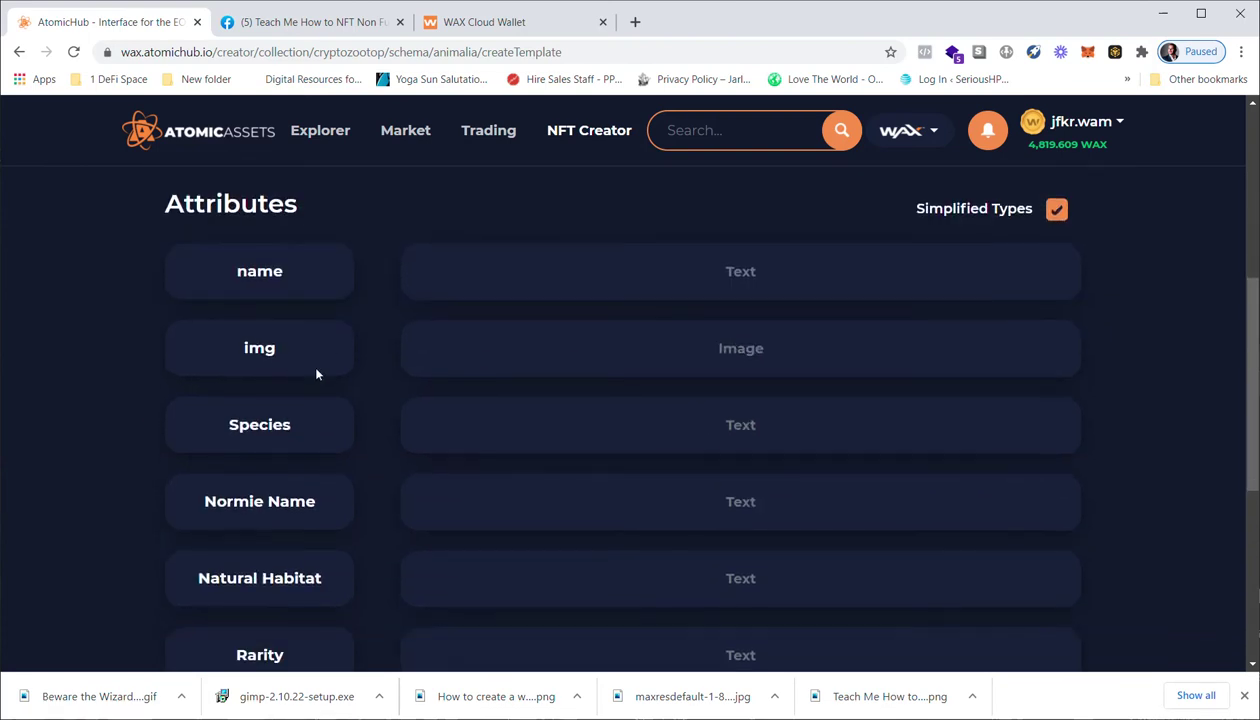
{"action": "scroll", "coordinate": [311, 302], "scroll_direction": "up", "scroll_amount": 1}
{"action": "scroll", "coordinate": [282, 357], "scroll_direction": "down", "scroll_amount": 1}
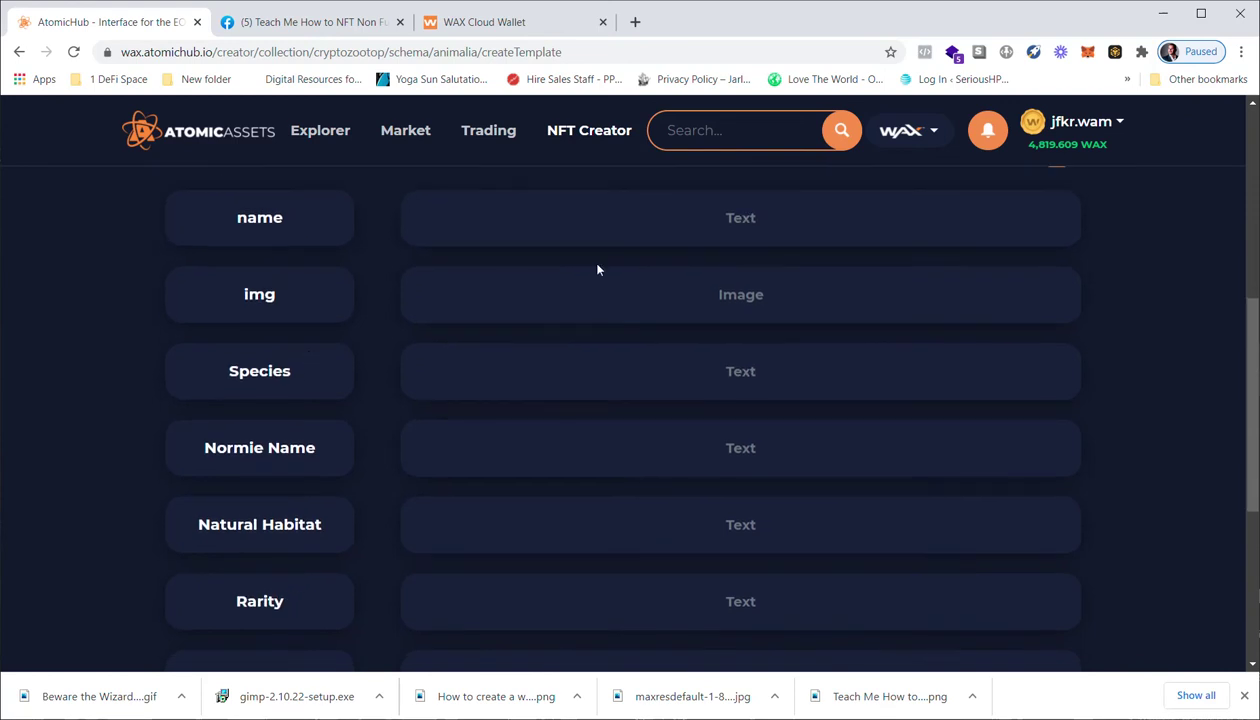
{"action": "scroll", "coordinate": [300, 335], "scroll_direction": "down", "scroll_amount": 3}
{"action": "scroll", "coordinate": [316, 440], "scroll_direction": "up", "scroll_amount": 8}
{"action": "scroll", "coordinate": [322, 450], "scroll_direction": "up", "scroll_amount": 1}
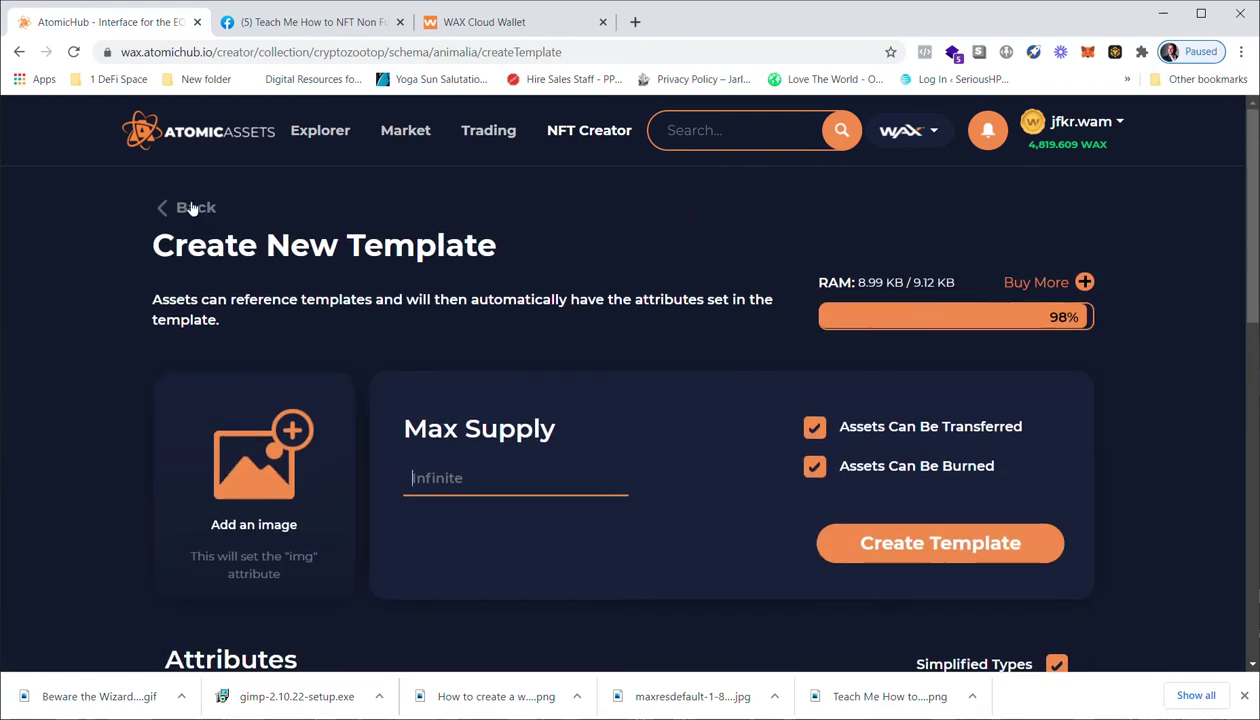
{"action": "scroll", "coordinate": [768, 340], "scroll_direction": "down", "scroll_amount": 2}
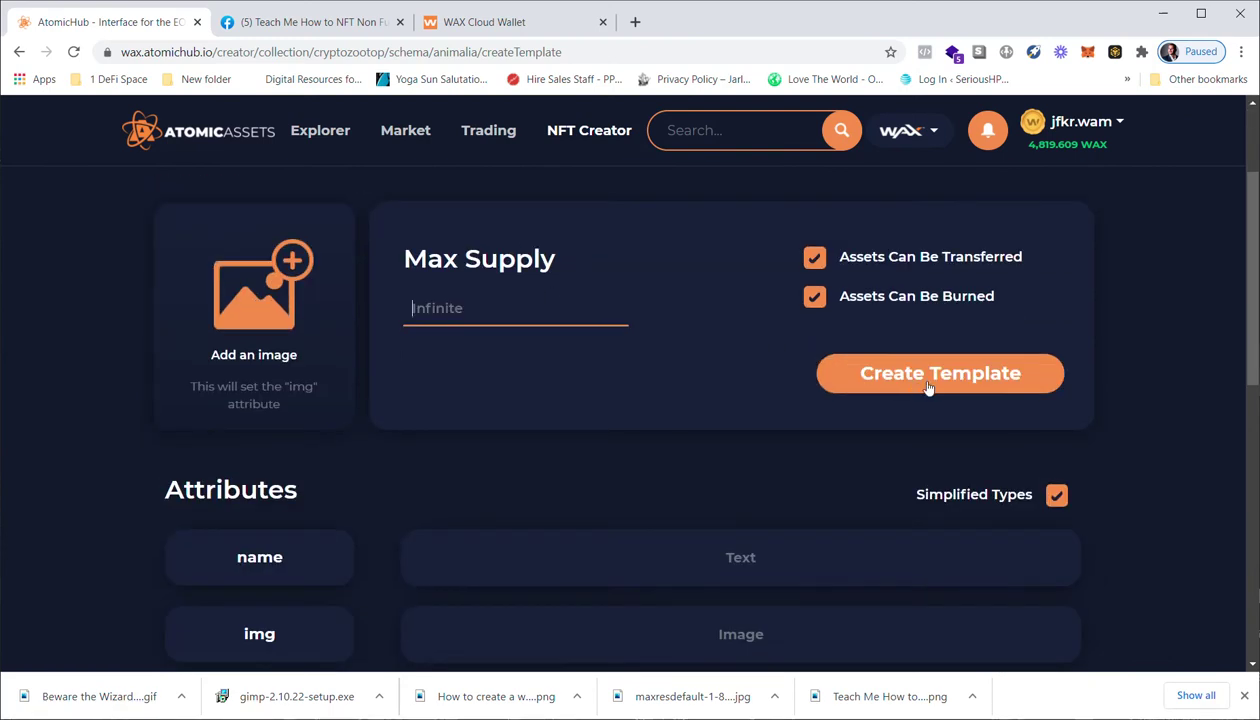
{"action": "scroll", "coordinate": [900, 390], "scroll_direction": "down", "scroll_amount": 5}
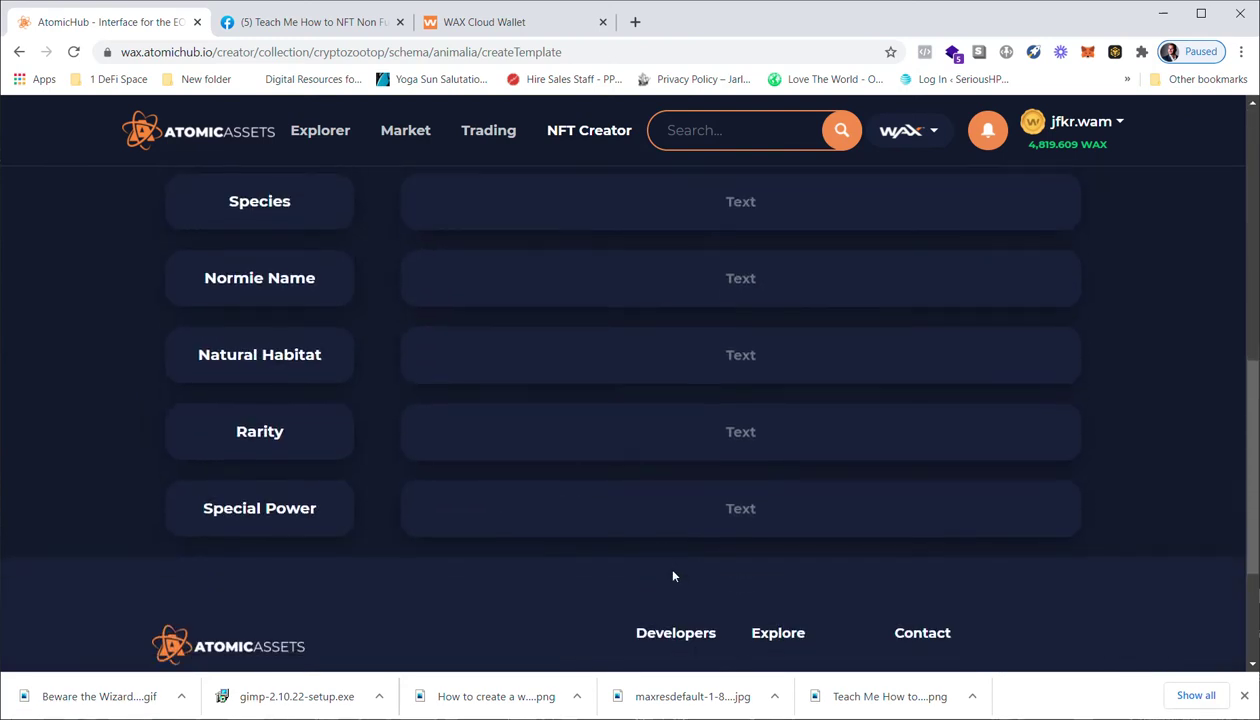
{"action": "scroll", "coordinate": [760, 530], "scroll_direction": "up", "scroll_amount": 5}
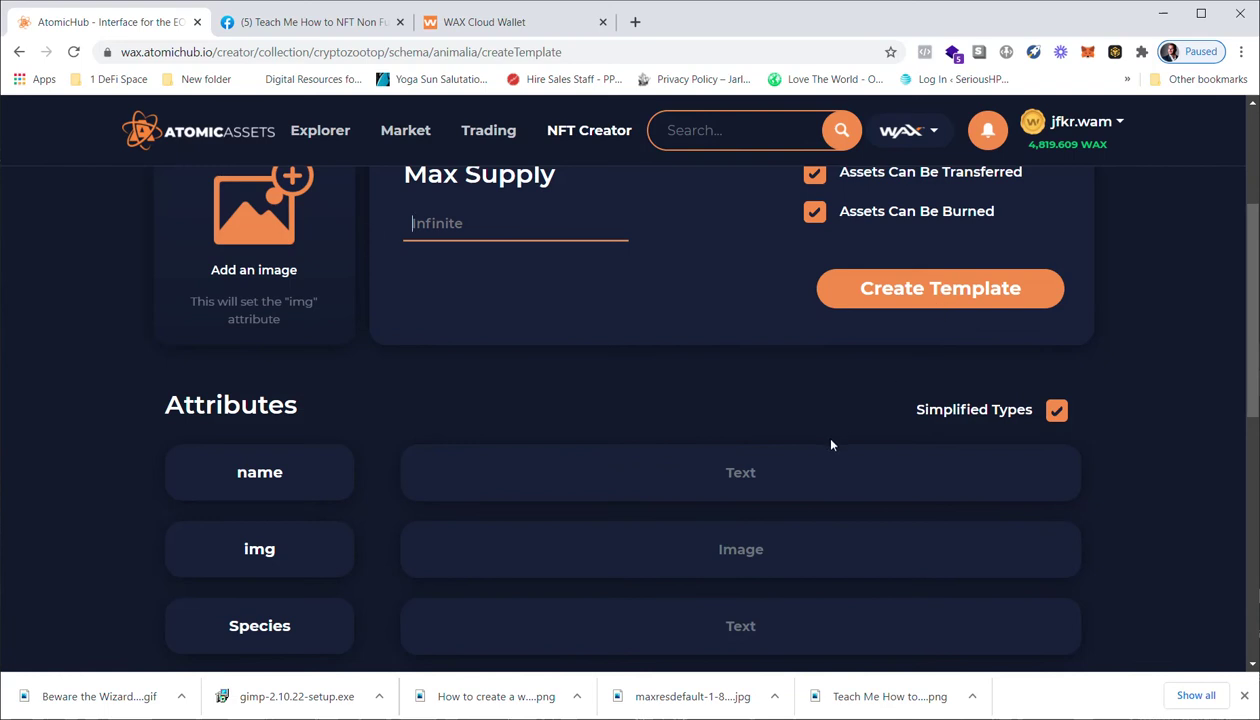
{"action": "scroll", "coordinate": [830, 441], "scroll_direction": "up", "scroll_amount": 1}
{"action": "scroll", "coordinate": [245, 243], "scroll_direction": "up", "scroll_amount": 2}
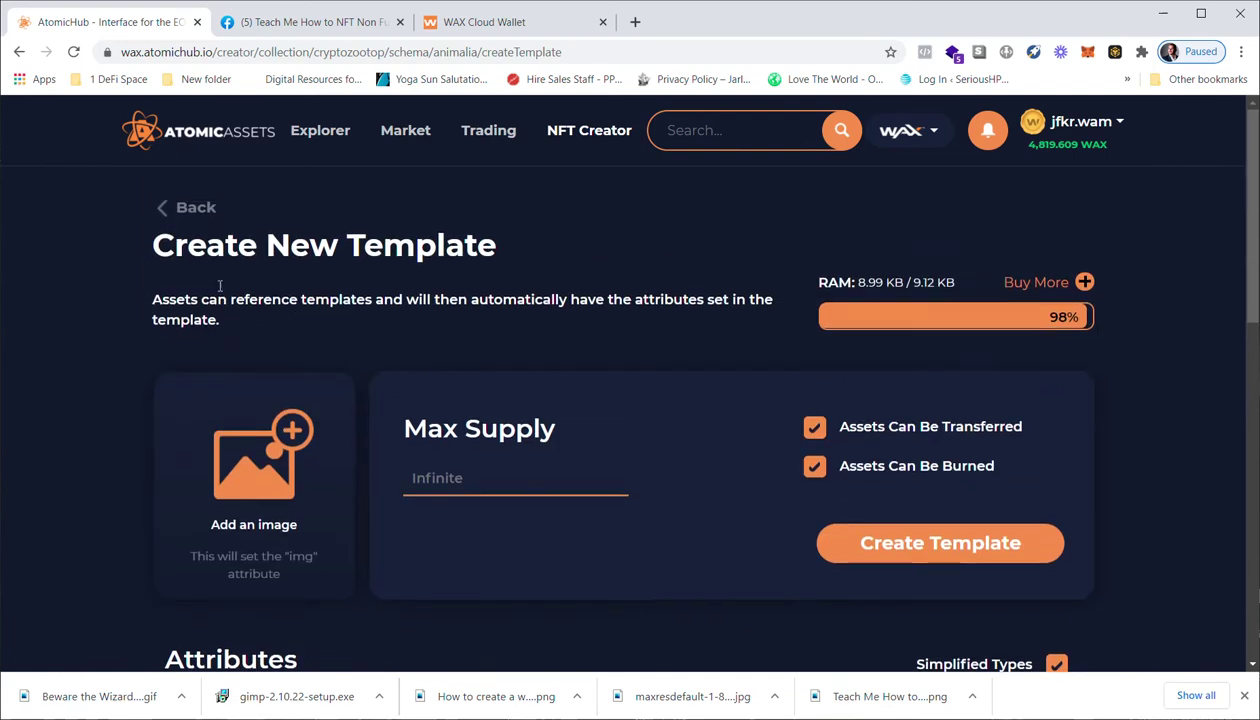
{"action": "left_click", "coordinate": [184, 214]}
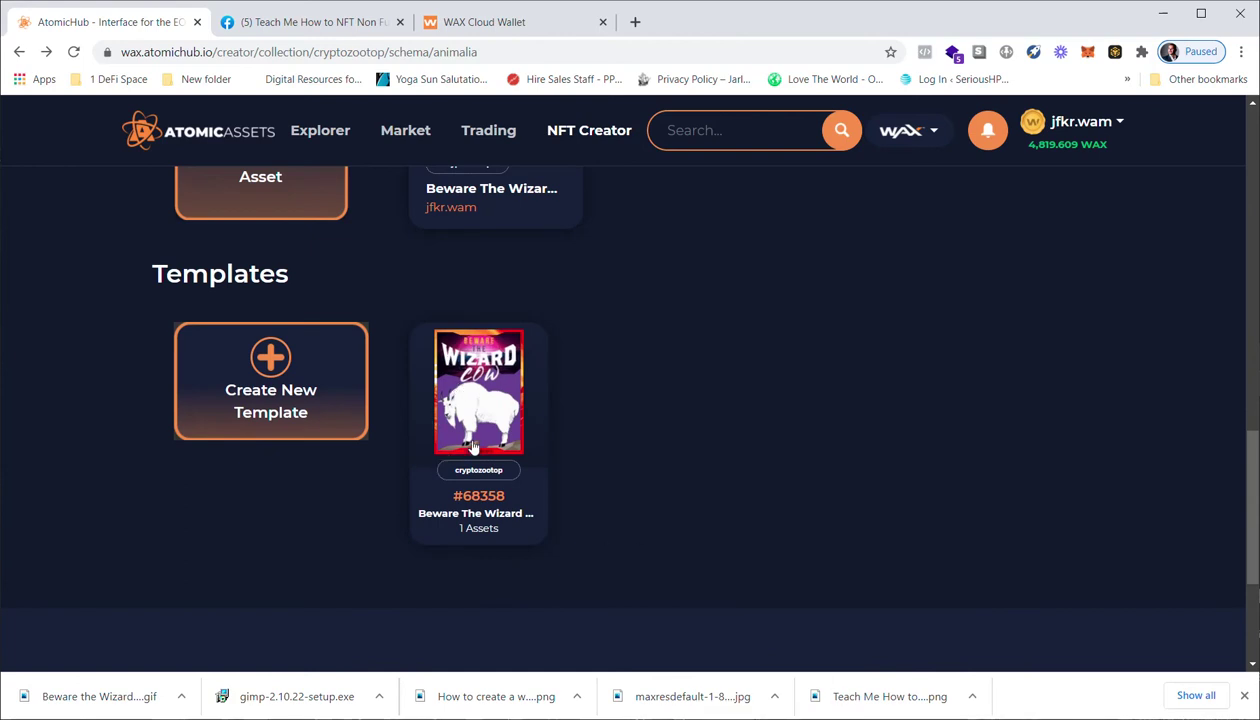
Review the Wizard Cow template #68358 on the animalia schema page, then start a new mint.
{"action": "mouse_move", "coordinate": [534, 532]}
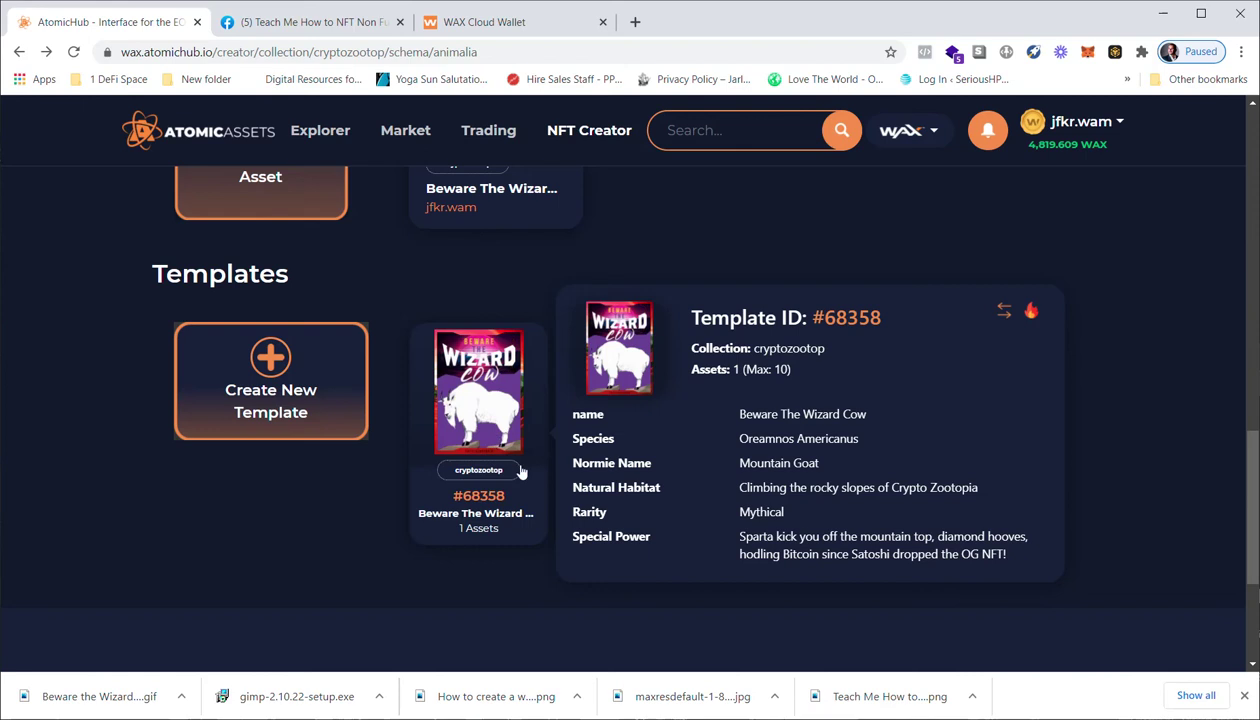
{"action": "scroll", "coordinate": [470, 487], "scroll_direction": "up", "scroll_amount": 3}
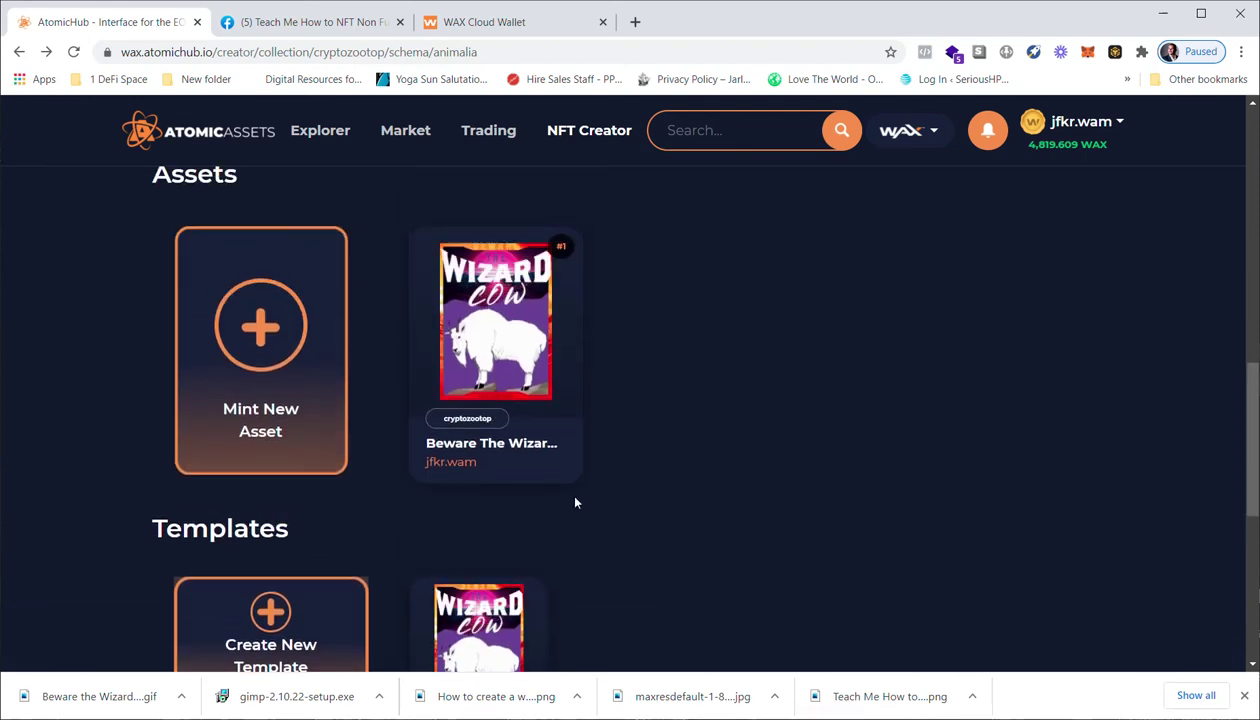
{"action": "left_click", "coordinate": [274, 347]}
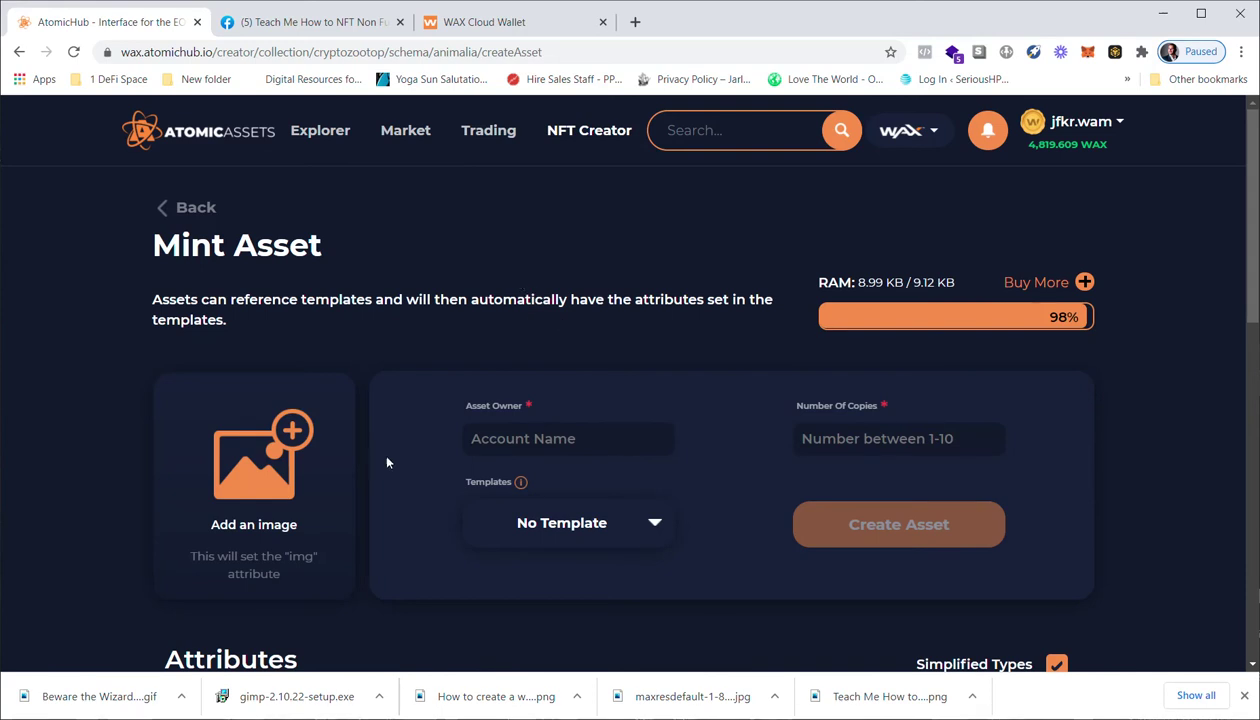
Enter your own WAX account name as the Asset Owner.
{"action": "scroll", "coordinate": [380, 462], "scroll_direction": "down", "scroll_amount": 2}
{"action": "scroll", "coordinate": [368, 476], "scroll_direction": "up", "scroll_amount": 1}
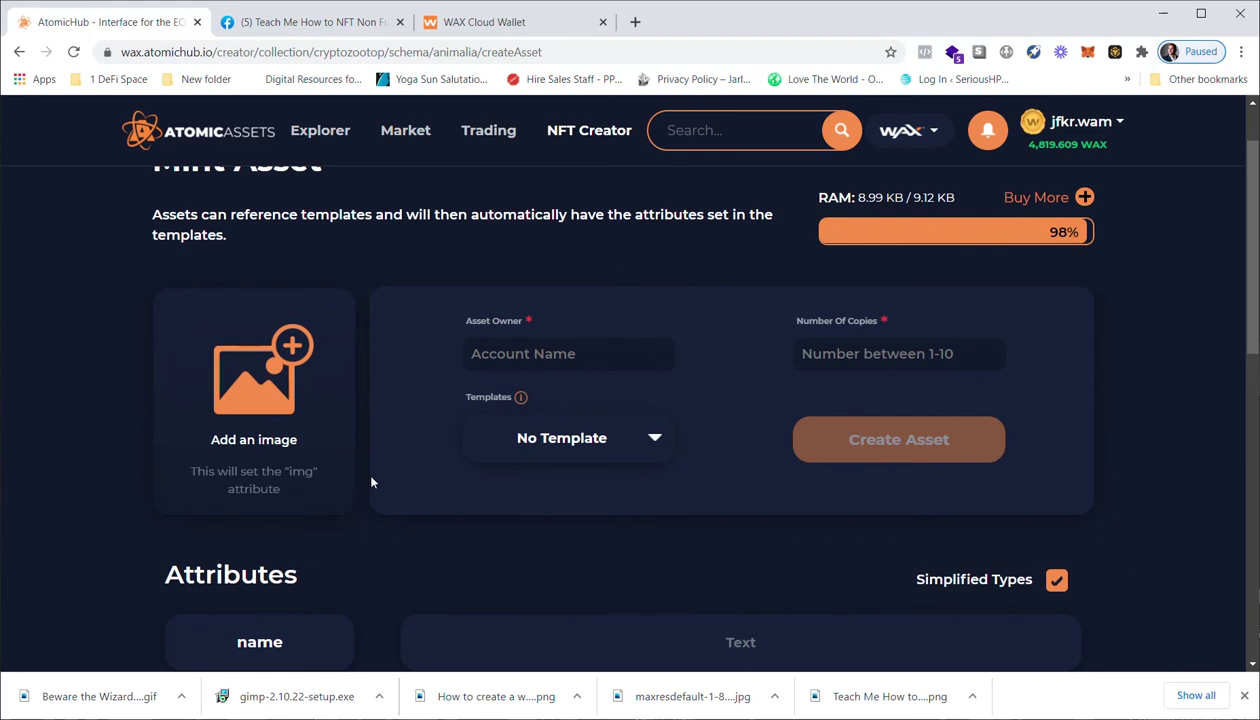
{"action": "scroll", "coordinate": [368, 476], "scroll_direction": "up", "scroll_amount": 1}
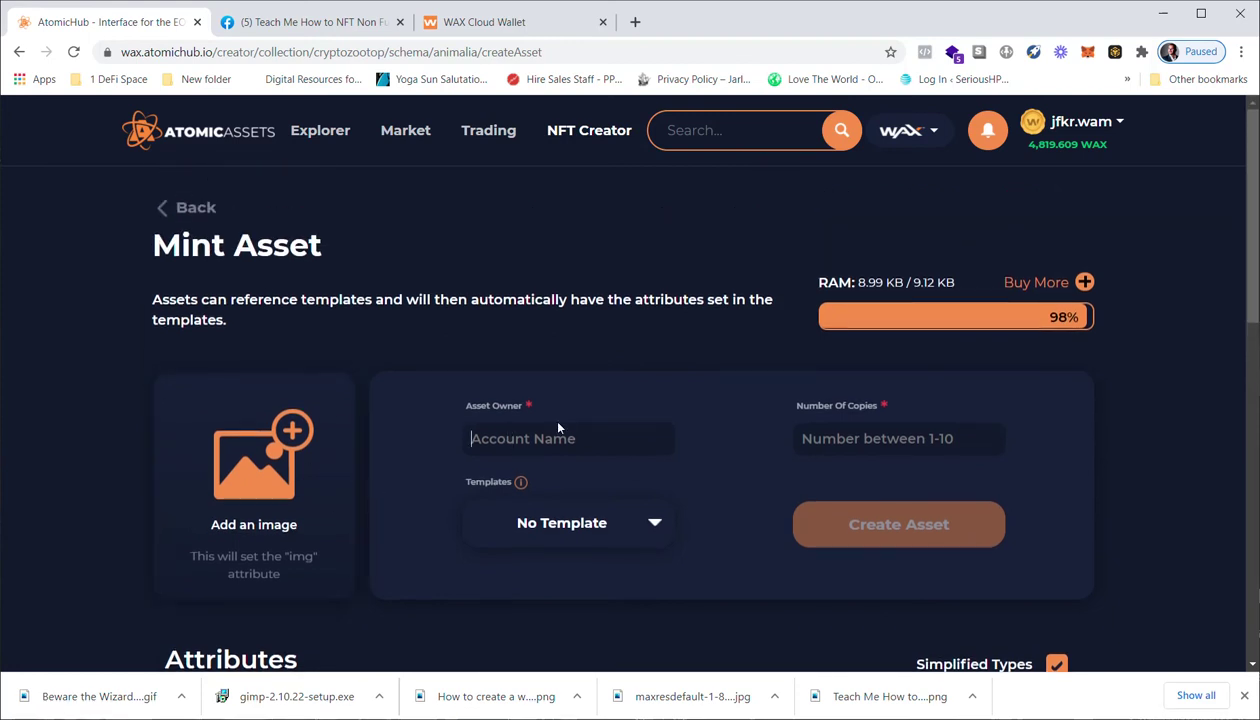
{"action": "type", "text": "jfkr.wam"}
Set Number Of Copies to 1 and bring up the Templates list.
{"action": "scroll", "coordinate": [555, 453], "scroll_direction": "down", "scroll_amount": 1}
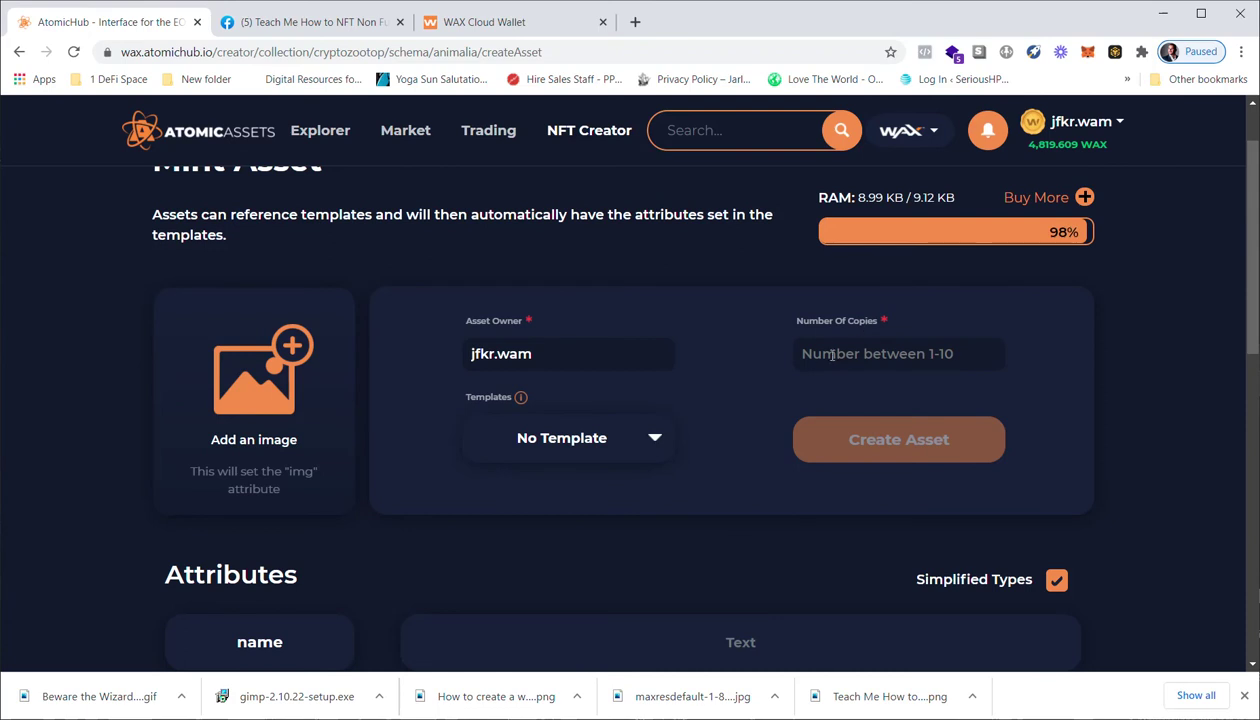
{"action": "left_click", "coordinate": [949, 367]}
{"action": "type", "text": "1"}
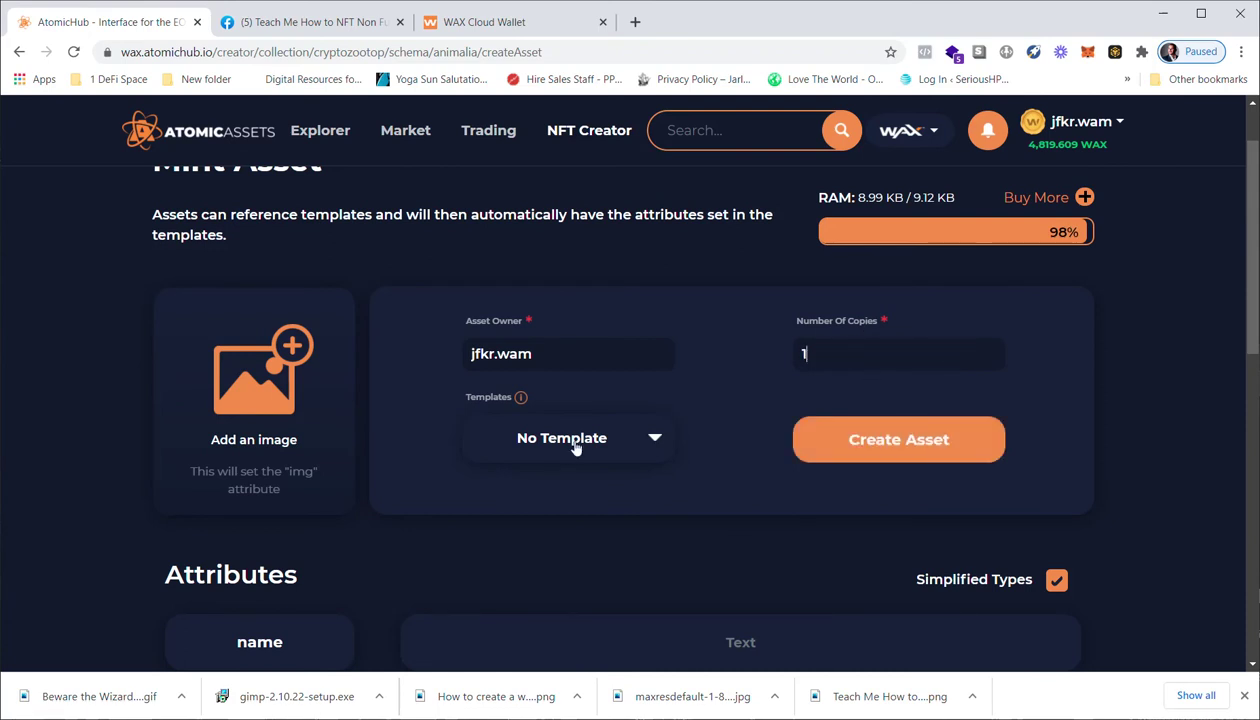
{"action": "left_click", "coordinate": [655, 441]}
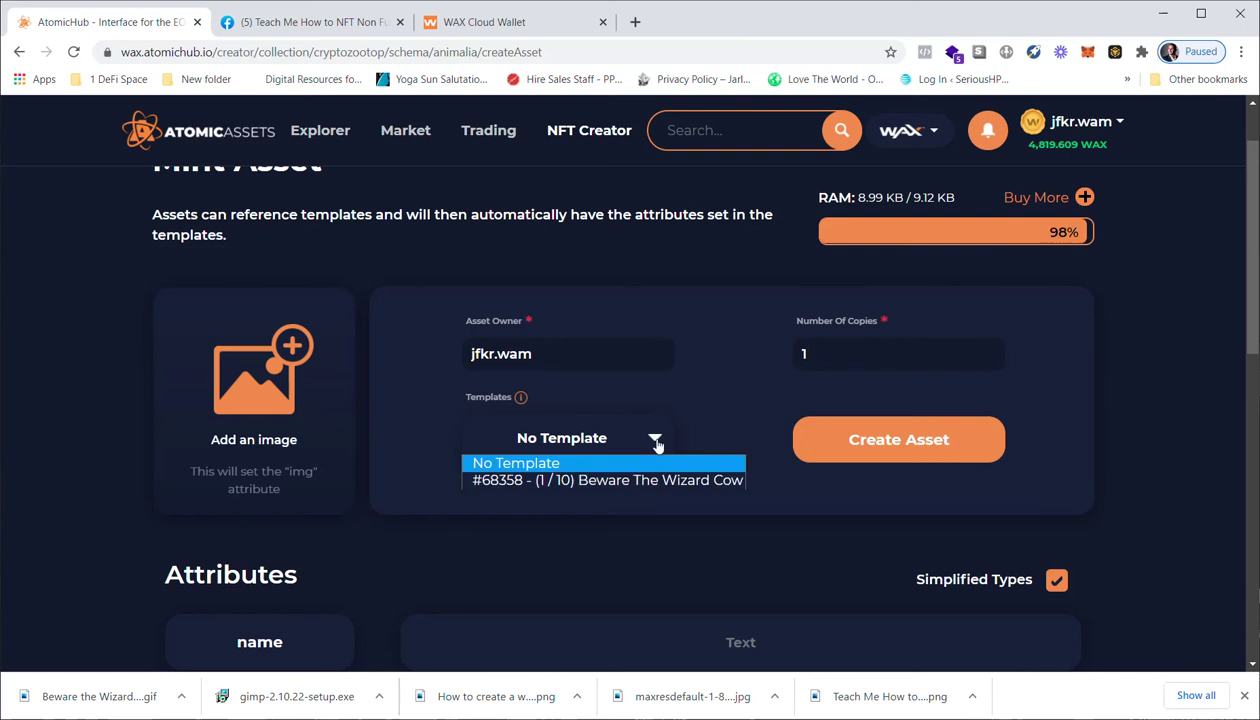
Choose template '#68358 - (1/10) Beware The Wizard Cow' for the new asset.
{"action": "left_click", "coordinate": [611, 484]}
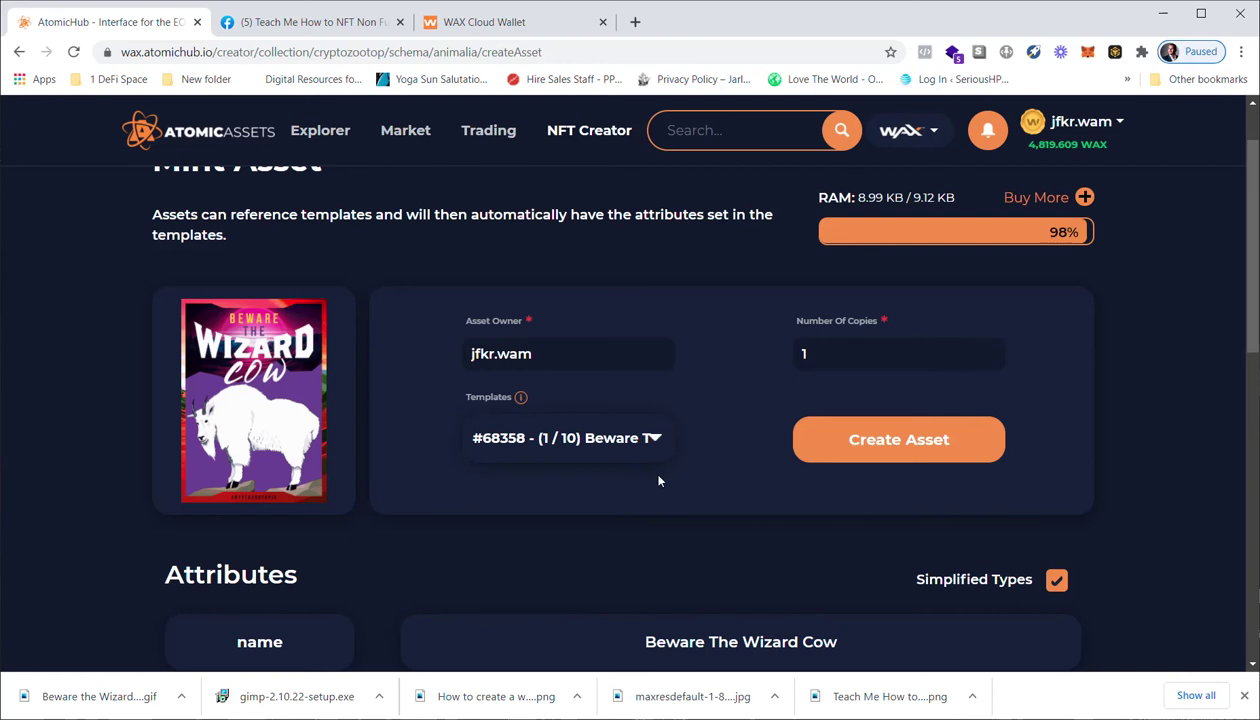
{"action": "scroll", "coordinate": [670, 480], "scroll_direction": "down", "scroll_amount": 1}
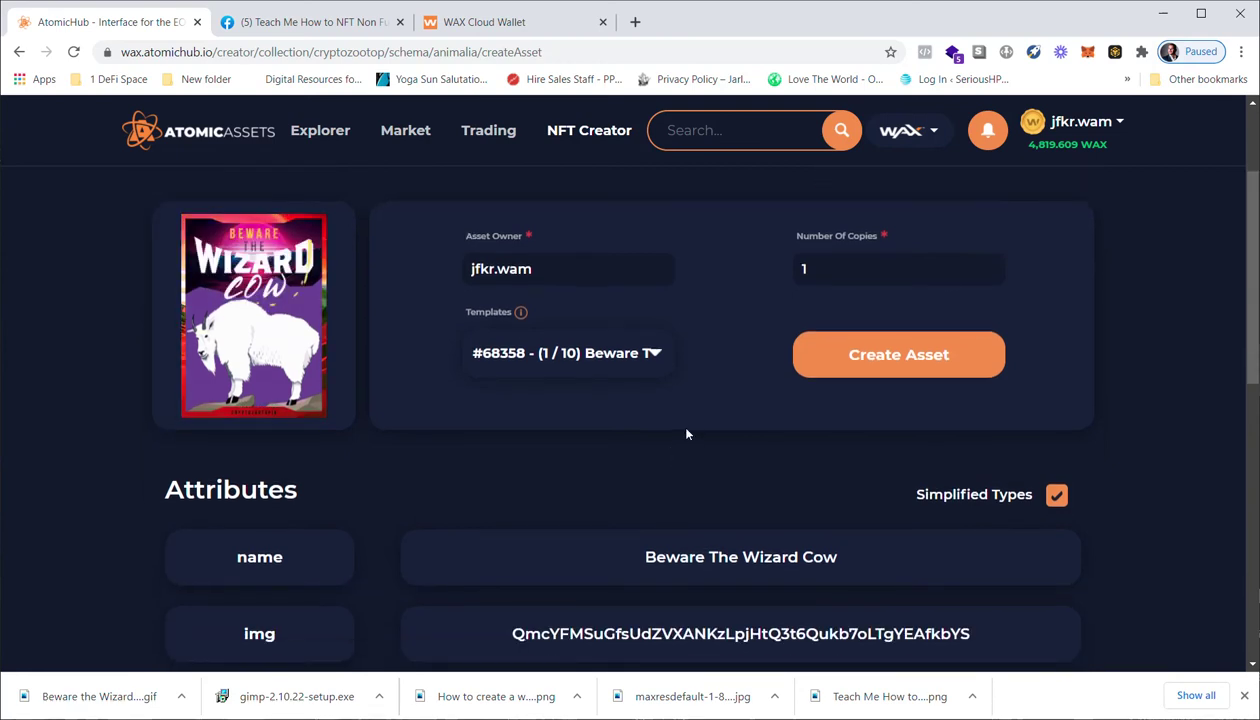
{"action": "scroll", "coordinate": [660, 400], "scroll_direction": "down", "scroll_amount": 1}
{"action": "scroll", "coordinate": [520, 388], "scroll_direction": "down", "scroll_amount": 2}
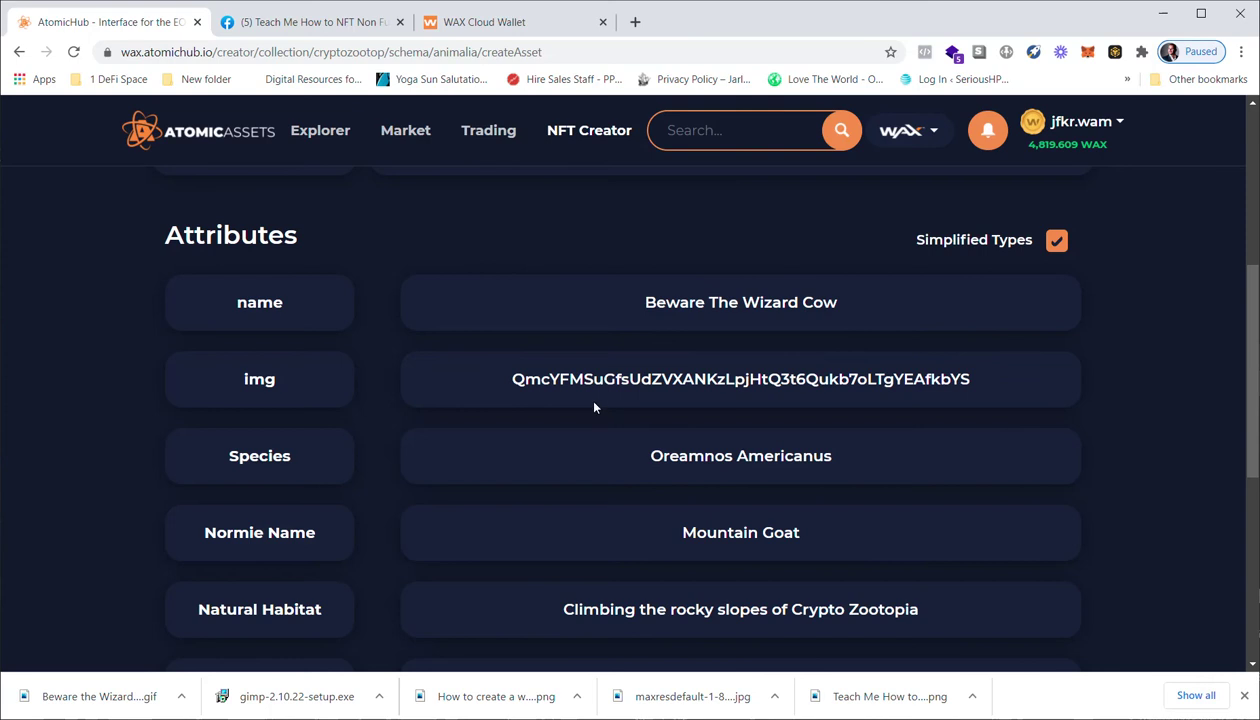
Review the auto-filled attributes, such as Beware The Wizard Cow and Rarity Mythical.
{"action": "scroll", "coordinate": [832, 486], "scroll_direction": "up", "scroll_amount": 2}
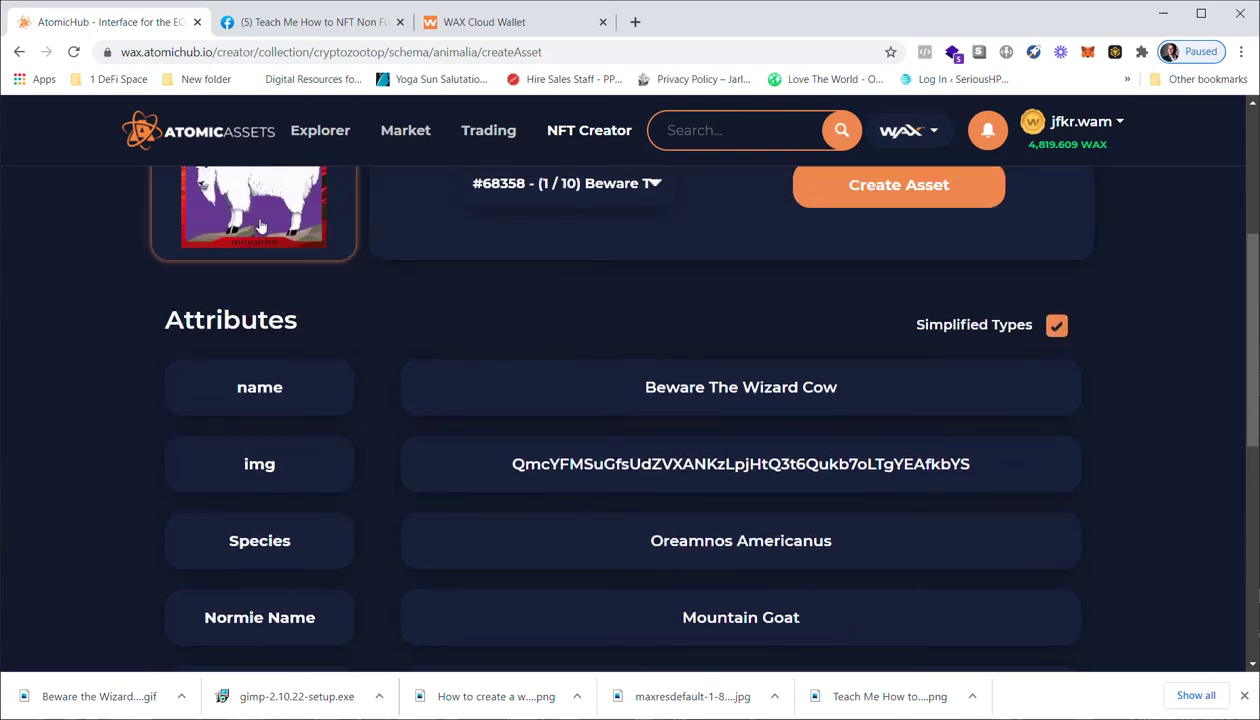
{"action": "scroll", "coordinate": [259, 226], "scroll_direction": "up", "scroll_amount": 3}
{"action": "scroll", "coordinate": [275, 360], "scroll_direction": "down", "scroll_amount": 2}
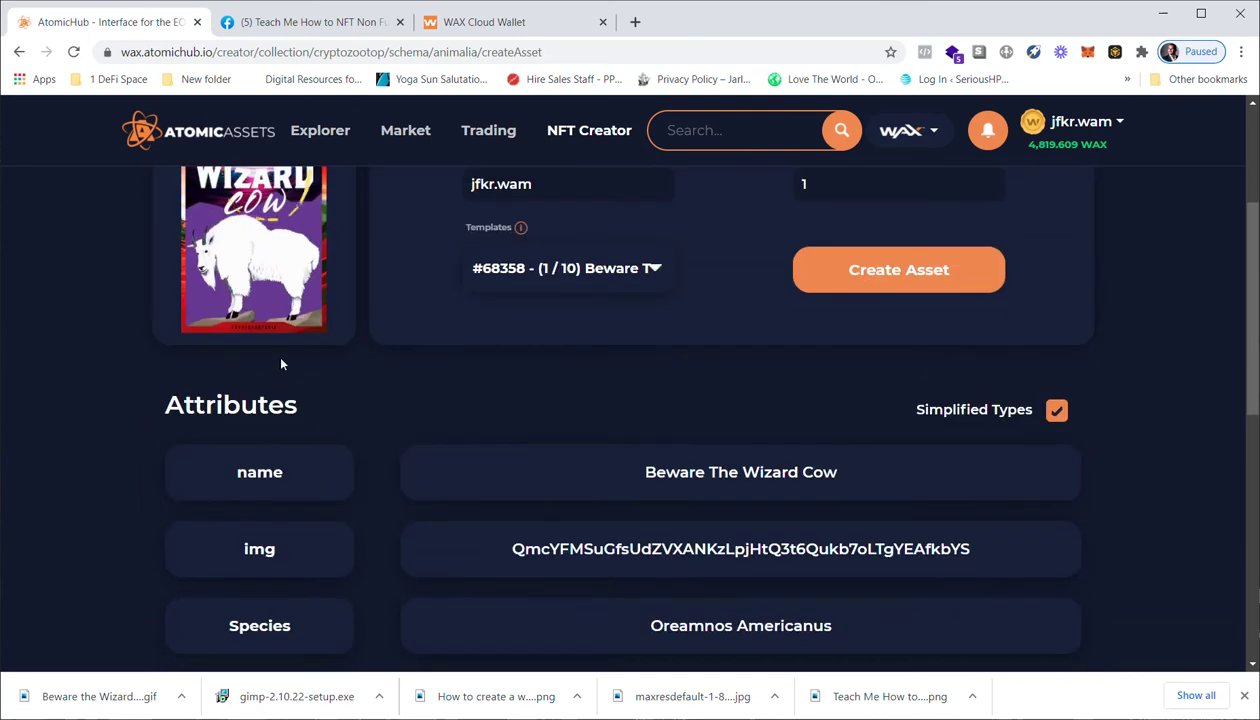
{"action": "scroll", "coordinate": [590, 349], "scroll_direction": "down", "scroll_amount": 2}
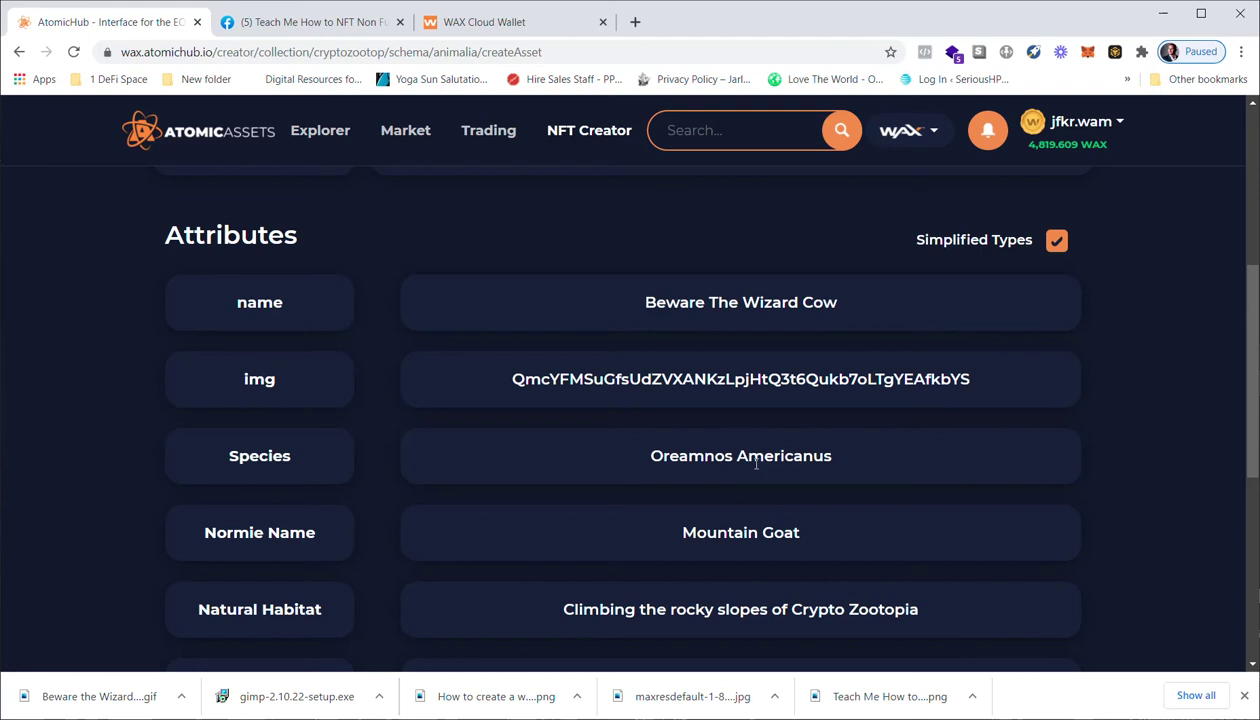
{"action": "scroll", "coordinate": [700, 440], "scroll_direction": "down", "scroll_amount": 1}
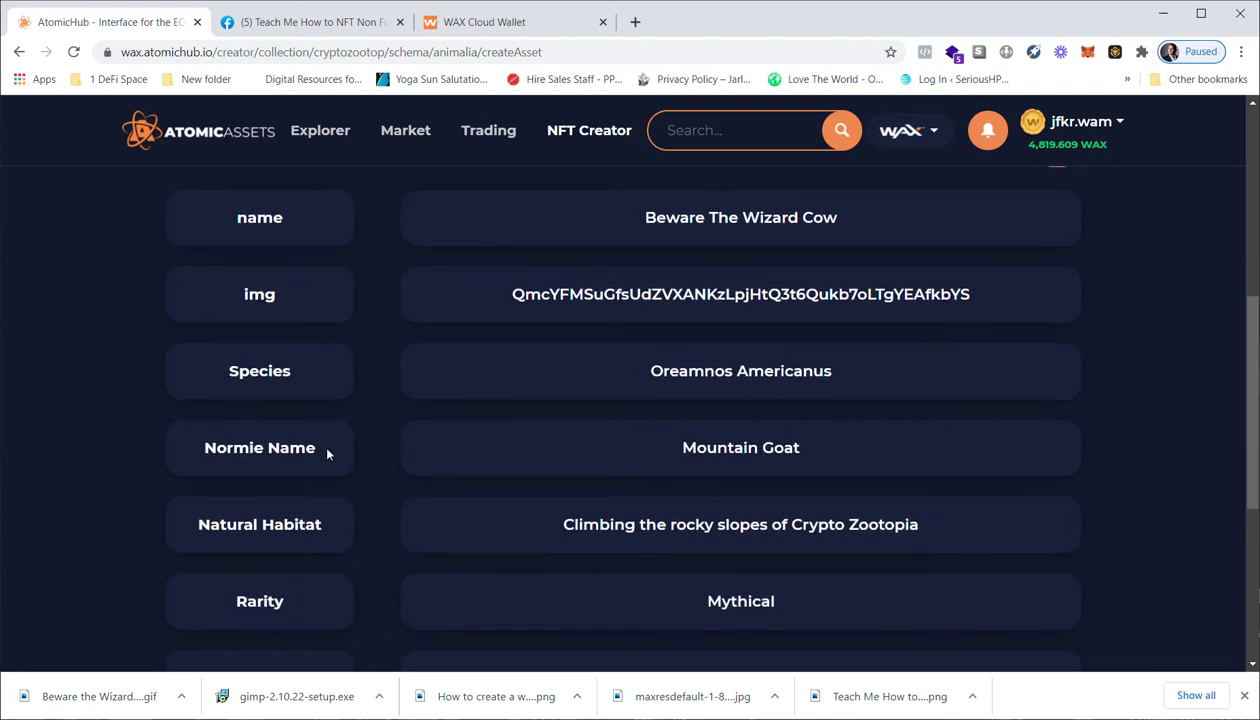
{"action": "scroll", "coordinate": [800, 447], "scroll_direction": "down", "scroll_amount": 2}
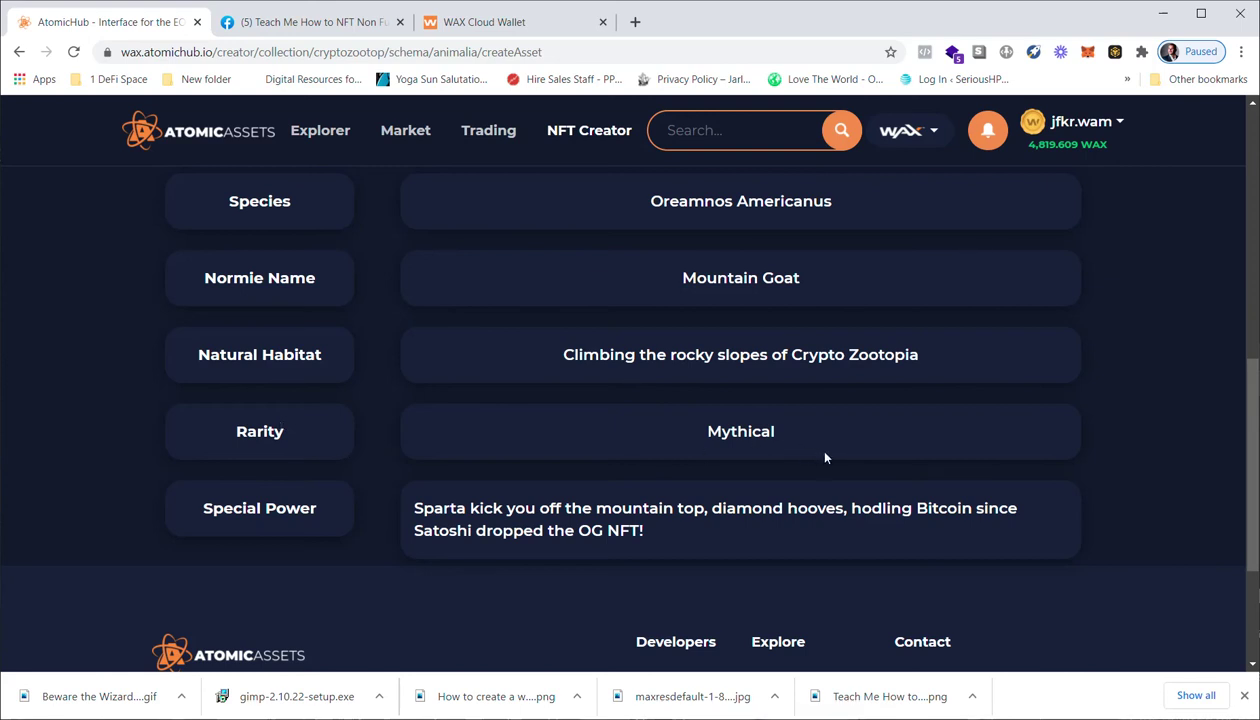
{"action": "scroll", "coordinate": [823, 457], "scroll_direction": "down", "scroll_amount": 1}
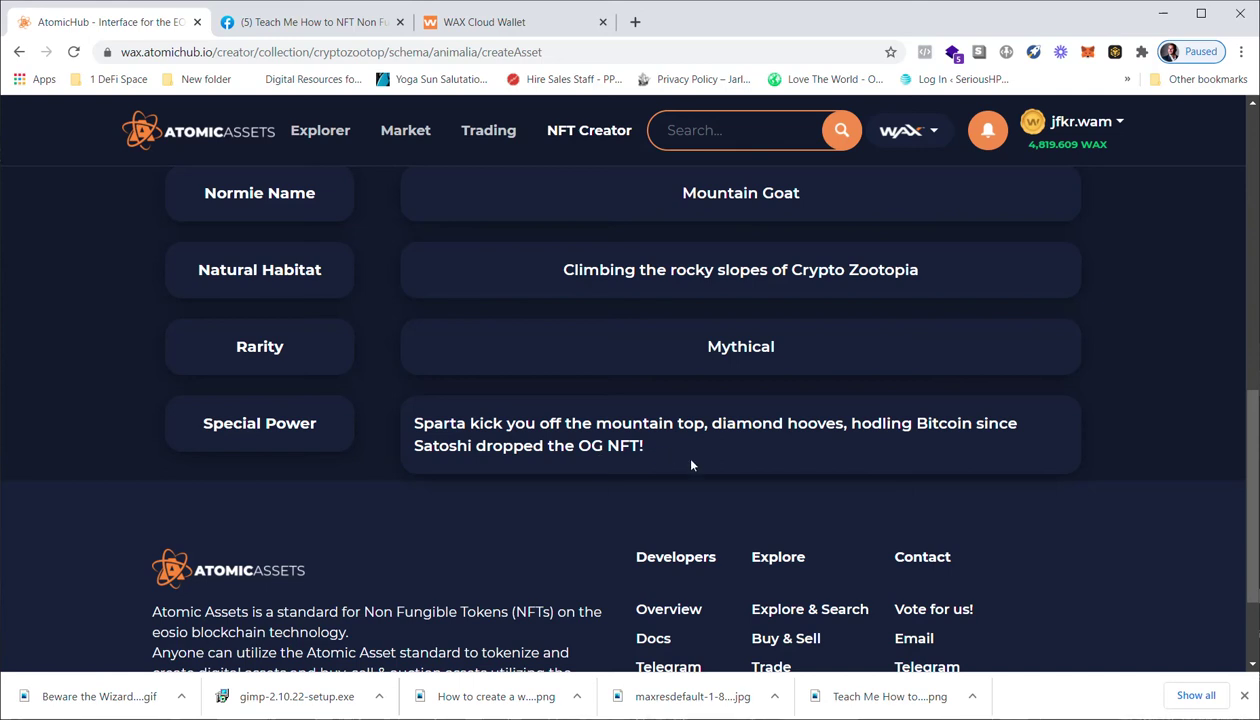
{"action": "scroll", "coordinate": [698, 454], "scroll_direction": "up", "scroll_amount": 6}
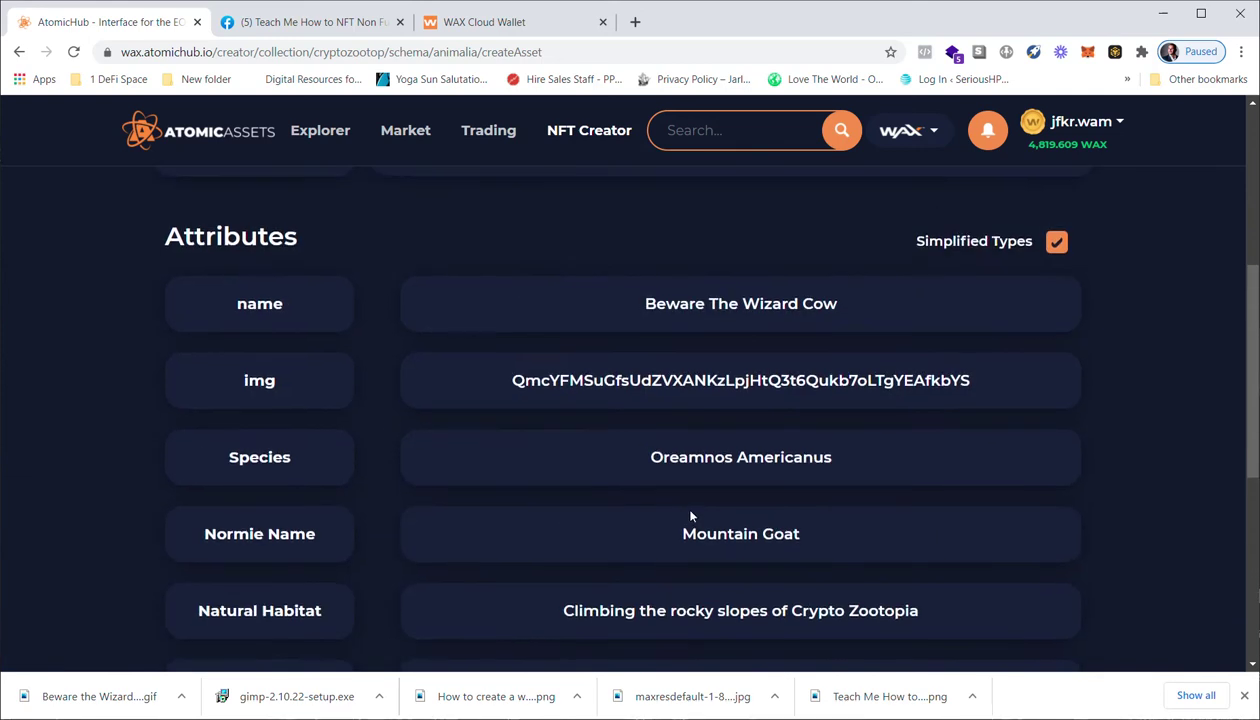
{"action": "scroll", "coordinate": [690, 505], "scroll_direction": "up", "scroll_amount": 2}
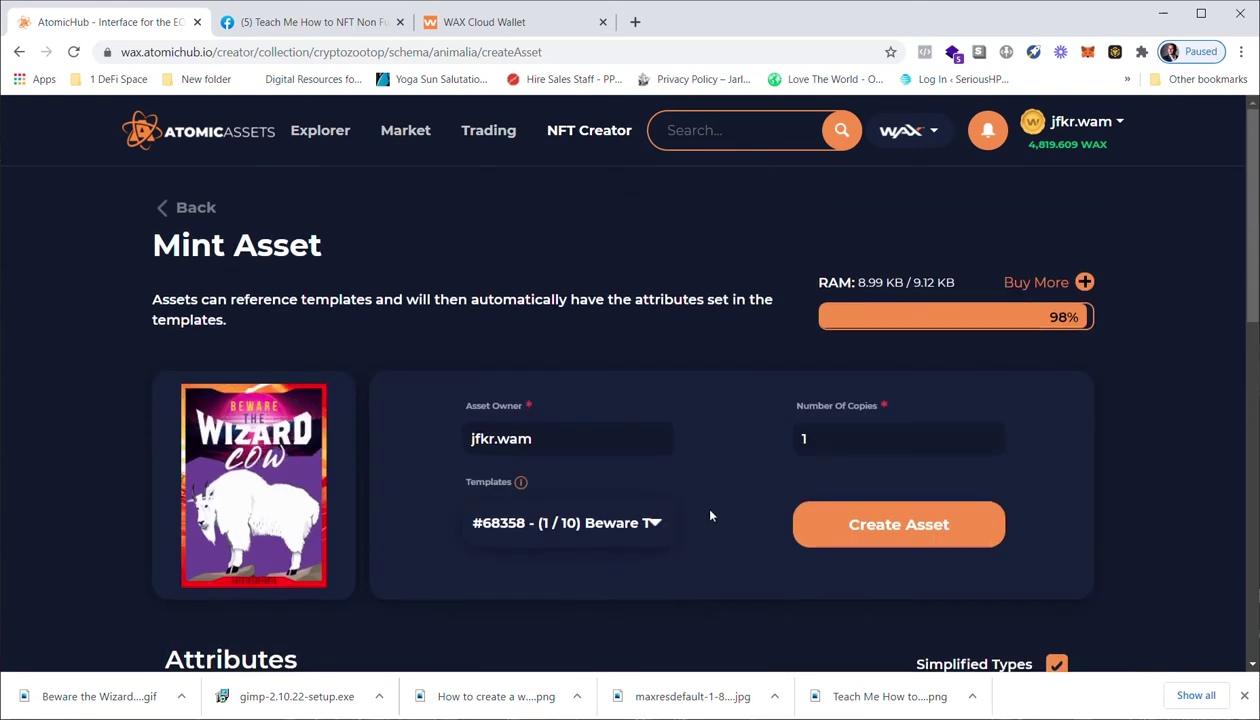
{"action": "scroll", "coordinate": [709, 500], "scroll_direction": "down", "scroll_amount": 3}
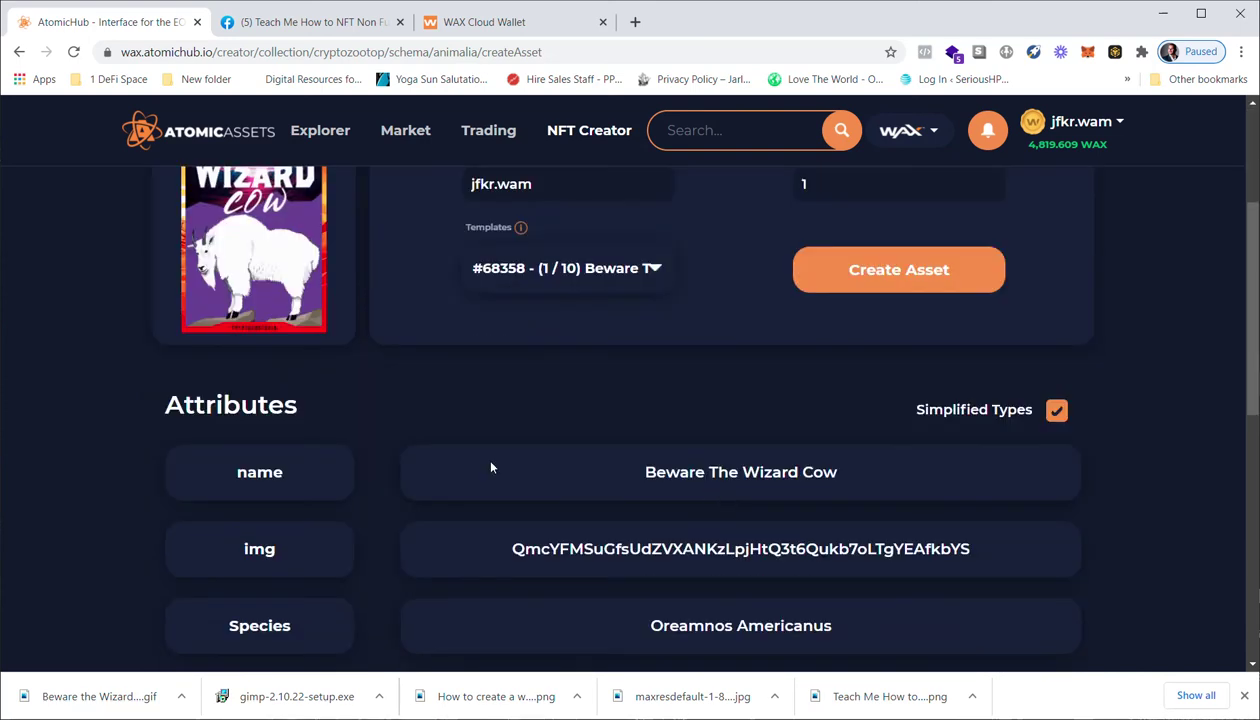
{"action": "scroll", "coordinate": [632, 474], "scroll_direction": "up", "scroll_amount": 2}
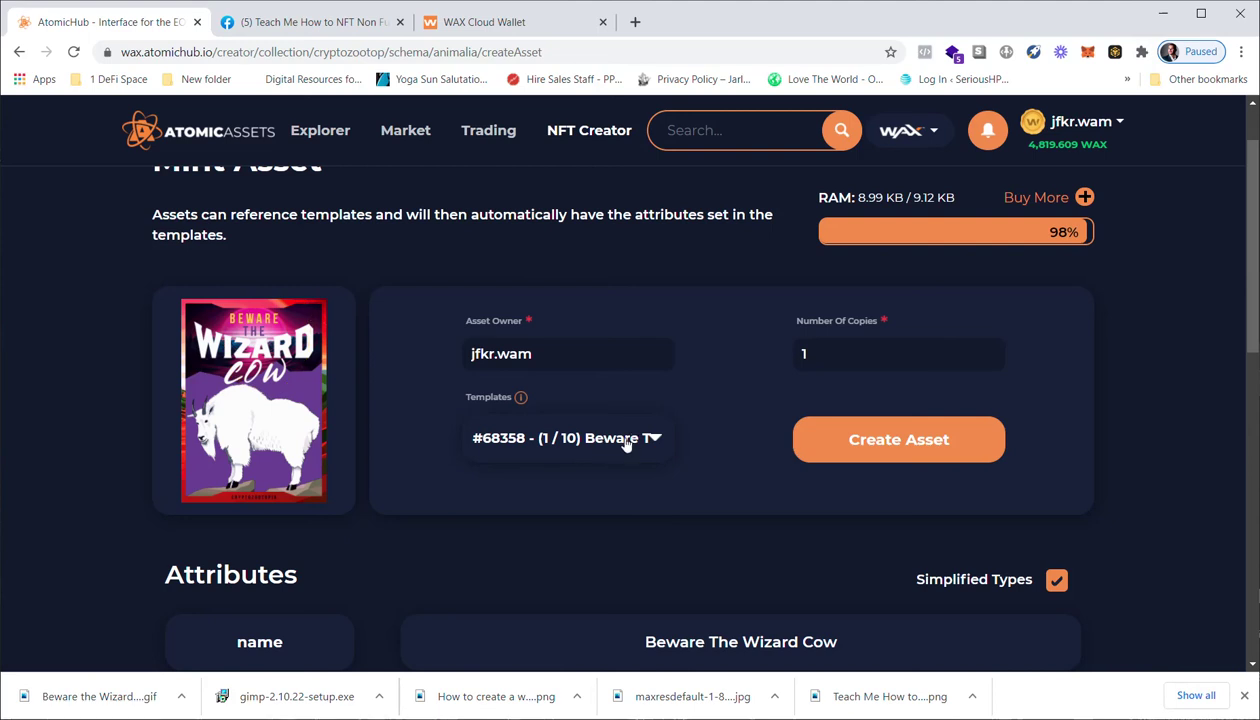
Create the asset and confirm the Mint Asset Summary; it fails for insufficient RAM (9361 vs 9337 bytes).
{"action": "left_click", "coordinate": [917, 449]}
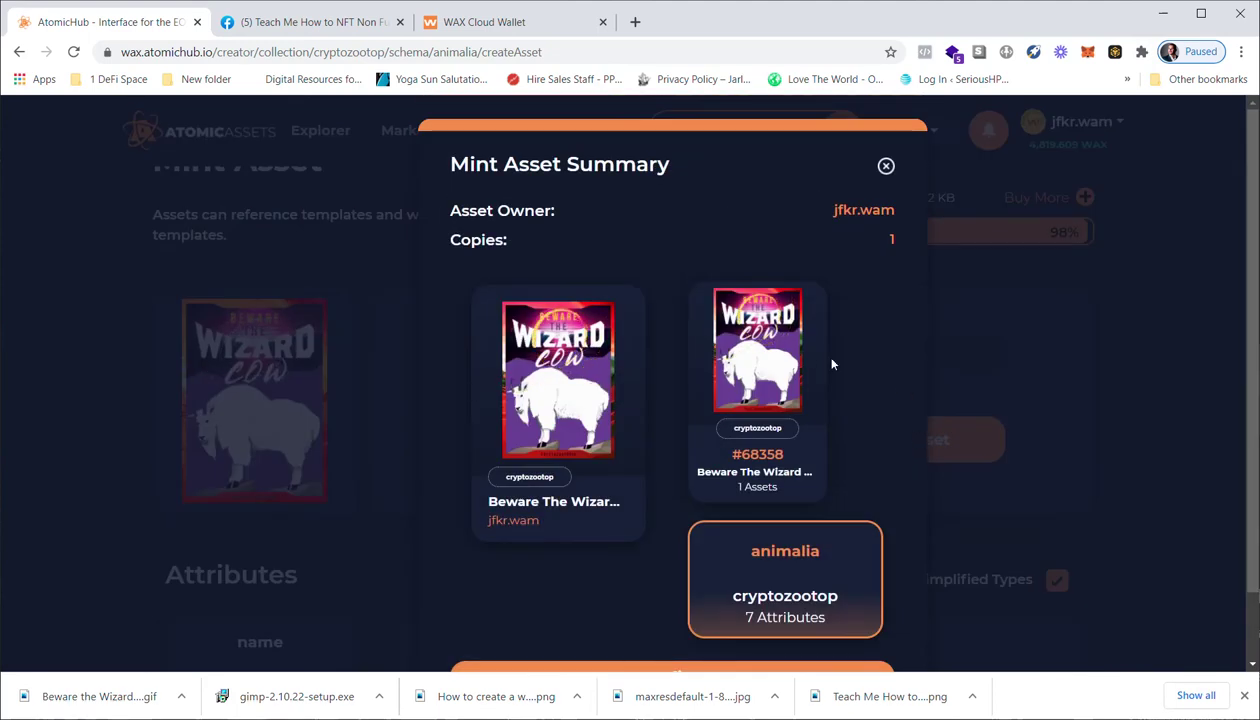
{"action": "scroll", "coordinate": [800, 372], "scroll_direction": "down", "scroll_amount": 1}
{"action": "scroll", "coordinate": [797, 376], "scroll_direction": "down", "scroll_amount": 2}
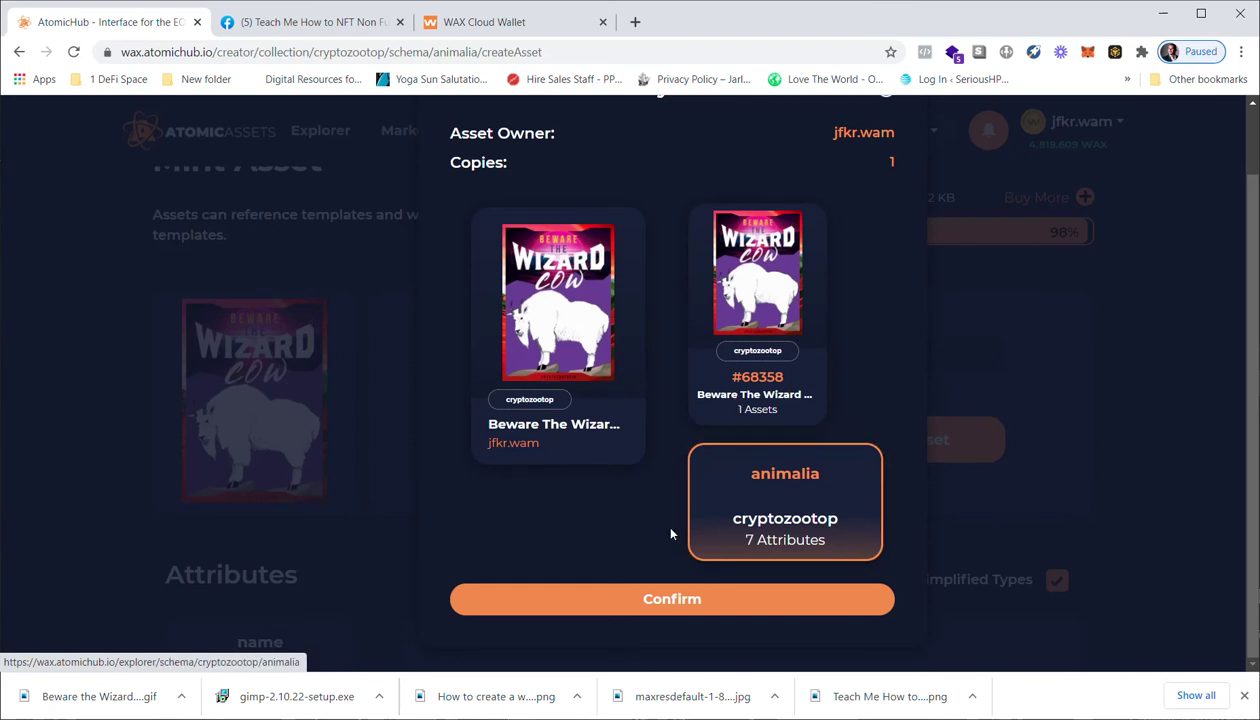
{"action": "left_click", "coordinate": [666, 601]}
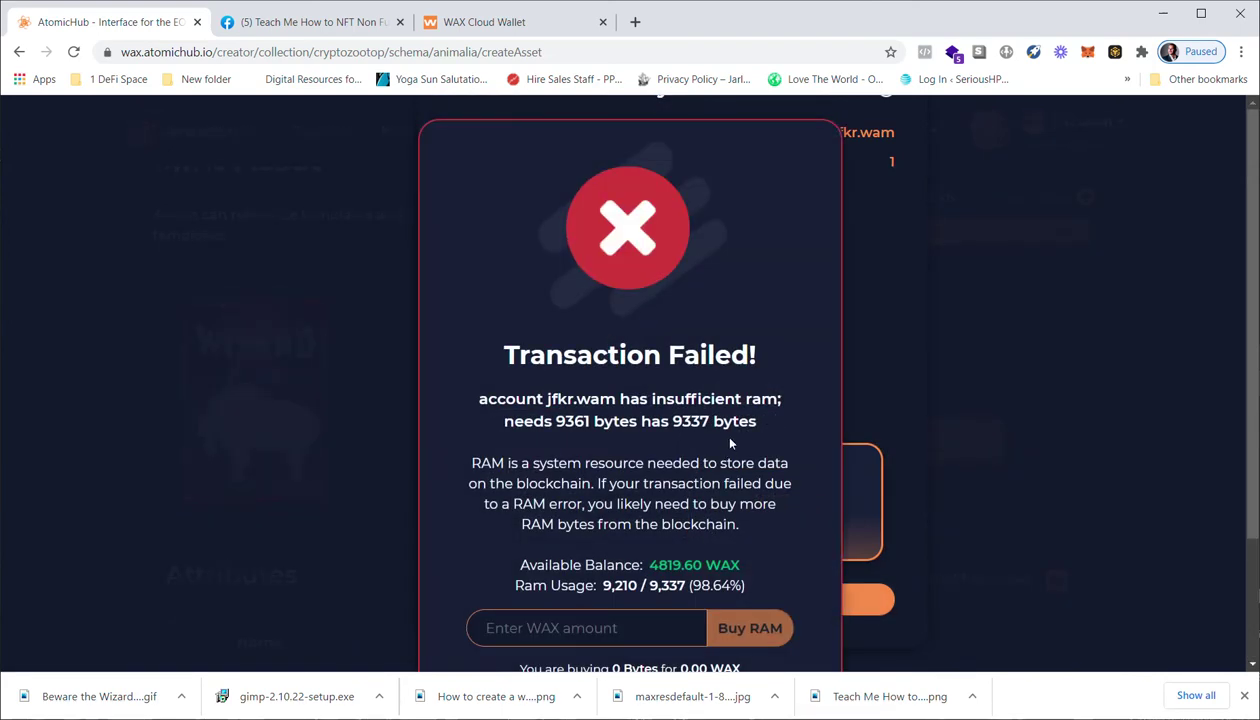
Buy 1 WAX worth of RAM (7,475 bytes) and approve it in the WAX Cloud Wallet.
{"action": "scroll", "coordinate": [727, 449], "scroll_direction": "down", "scroll_amount": 2}
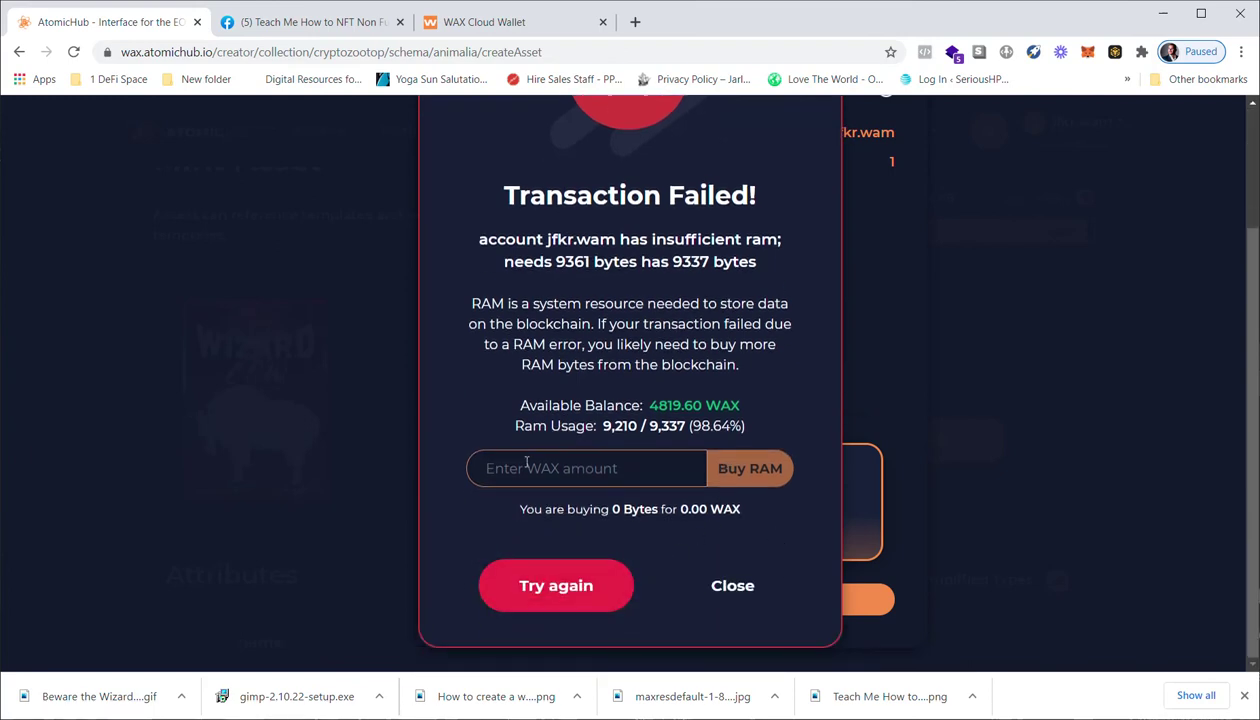
{"action": "left_click", "coordinate": [610, 469]}
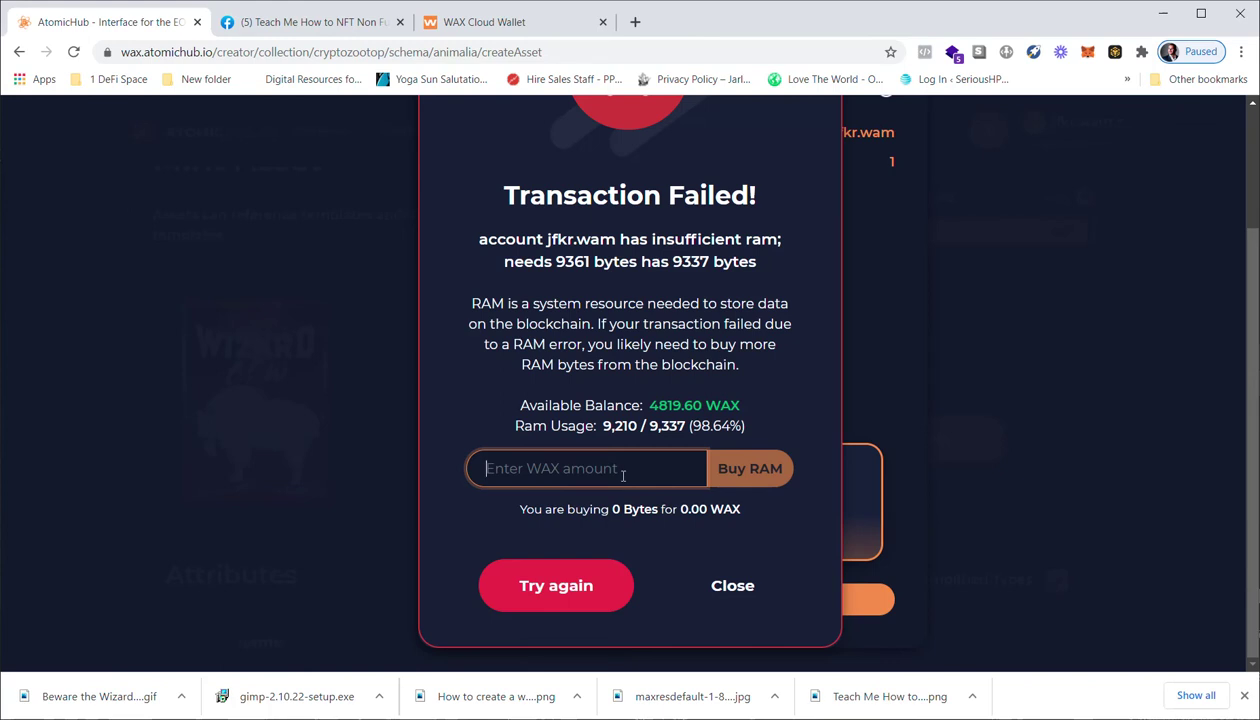
{"action": "type", "text": "2"}
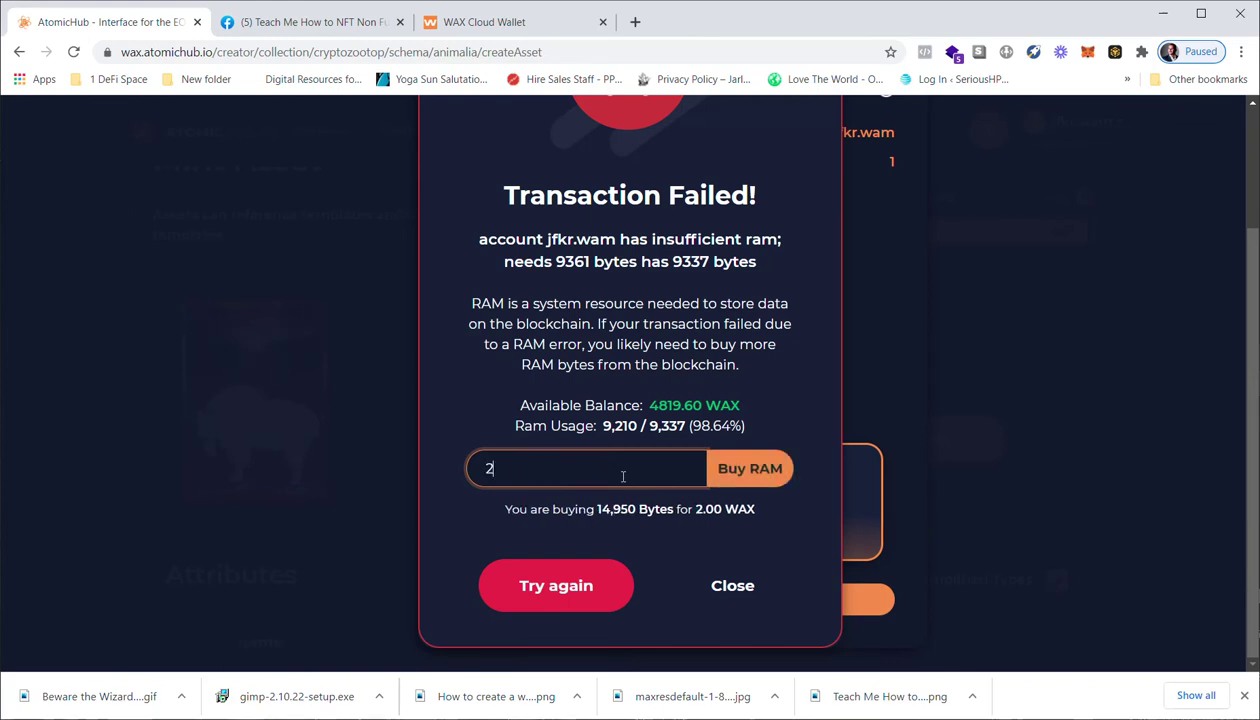
{"action": "left_click", "coordinate": [743, 472]}
{"action": "key", "text": "BackSpace"}
{"action": "type", "text": "1"}
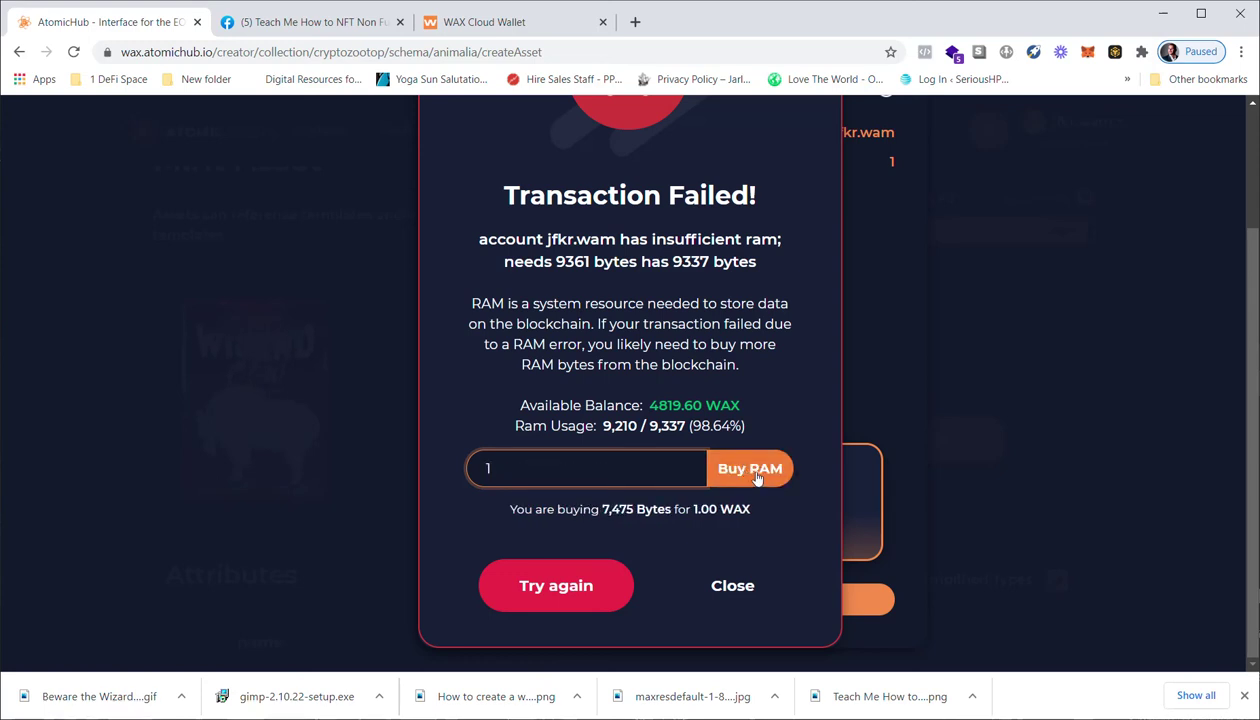
{"action": "left_click", "coordinate": [757, 479]}
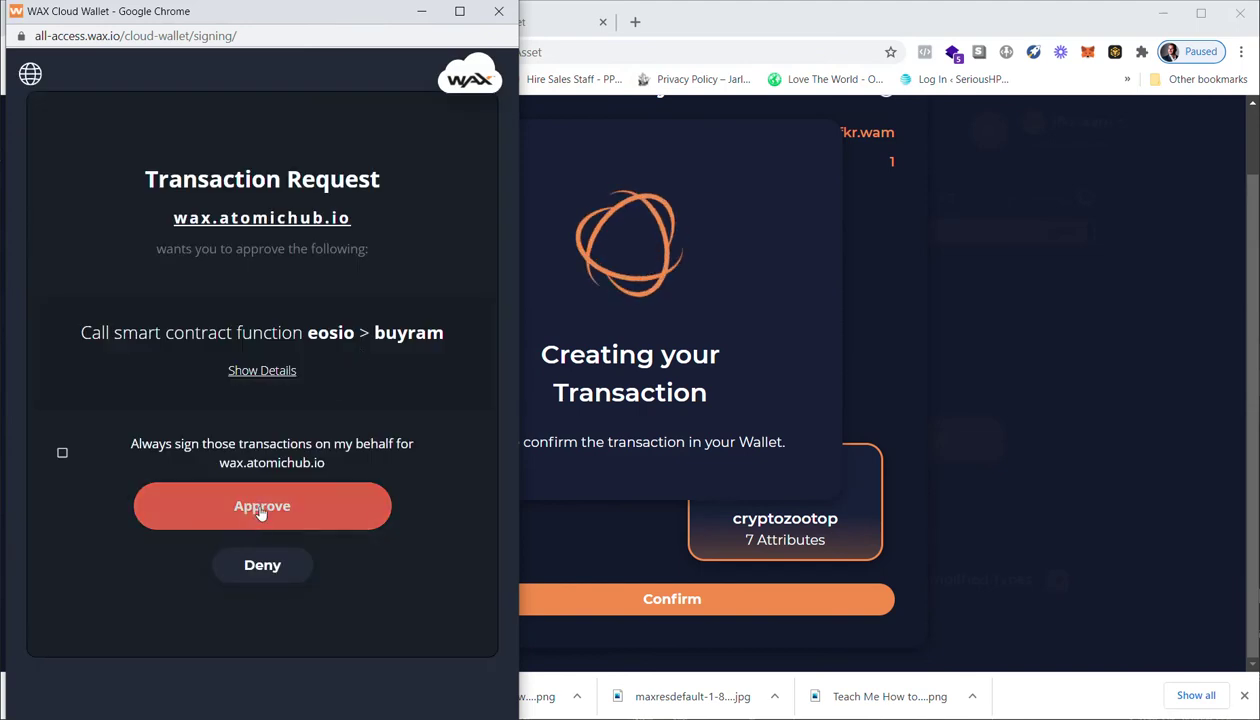
{"action": "left_click", "coordinate": [260, 510]}
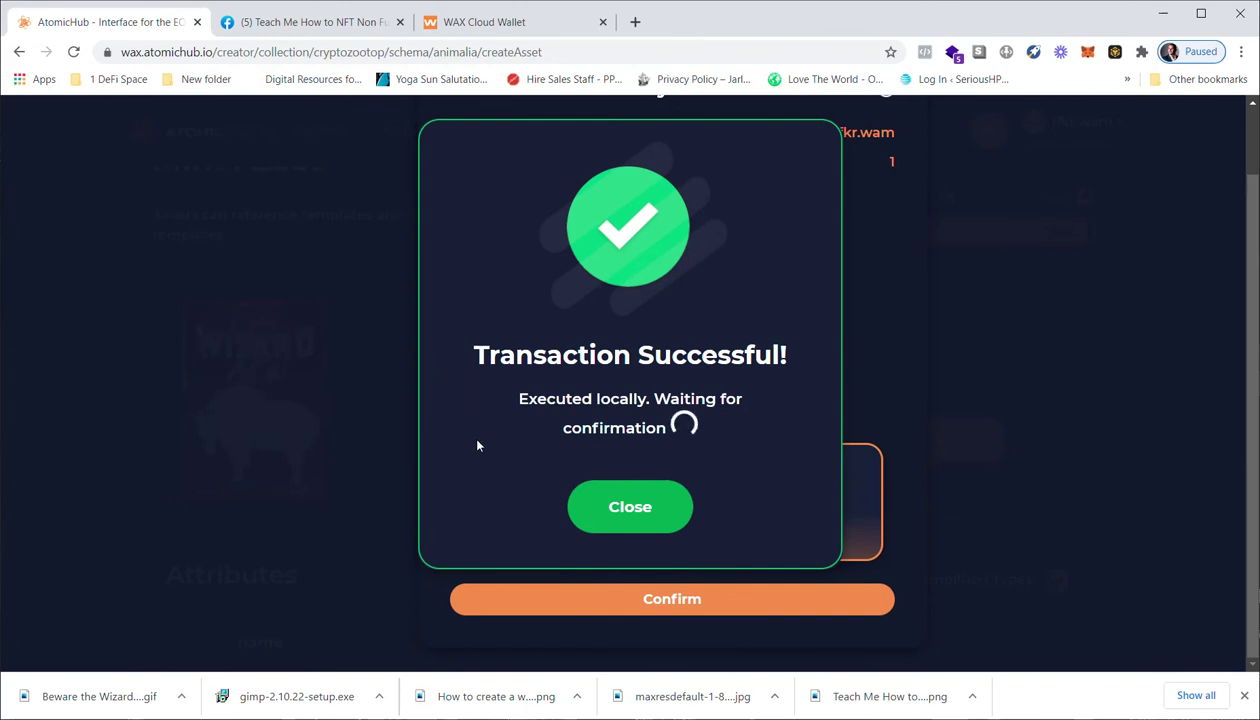
Dismiss the RAM success message and retry minting the Wizard Cow asset.
{"action": "left_click", "coordinate": [622, 468]}
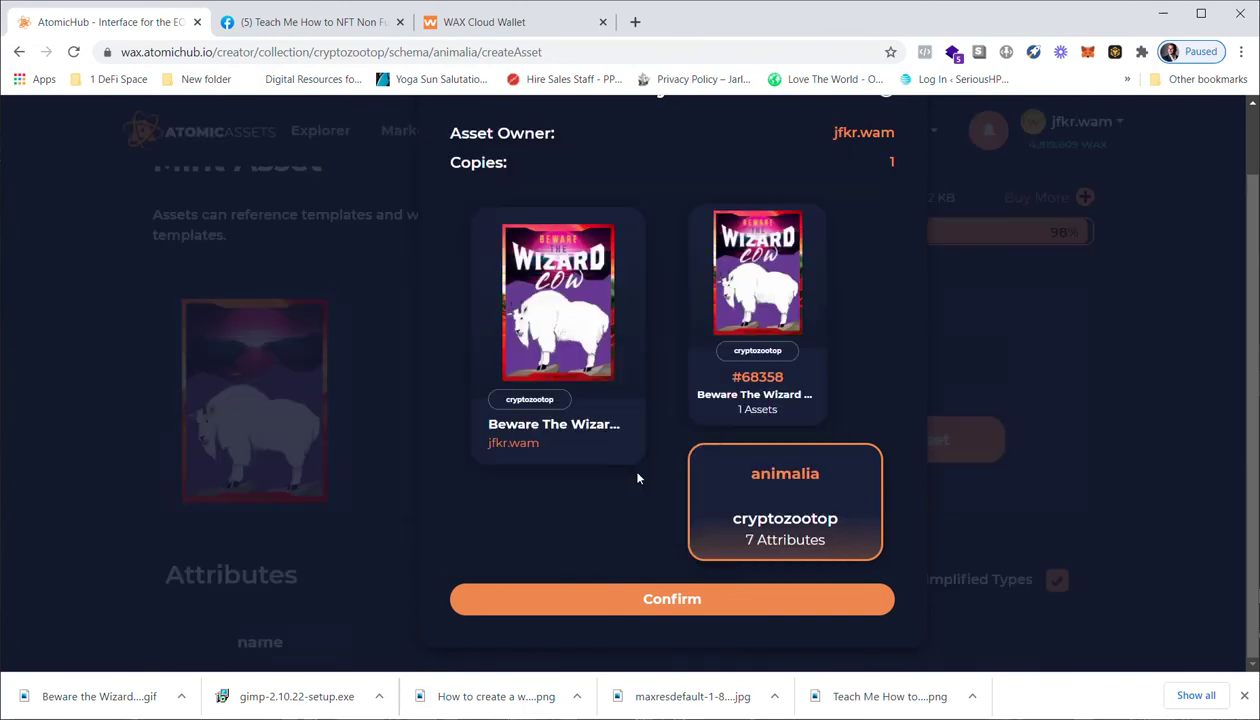
{"action": "left_click", "coordinate": [677, 588]}
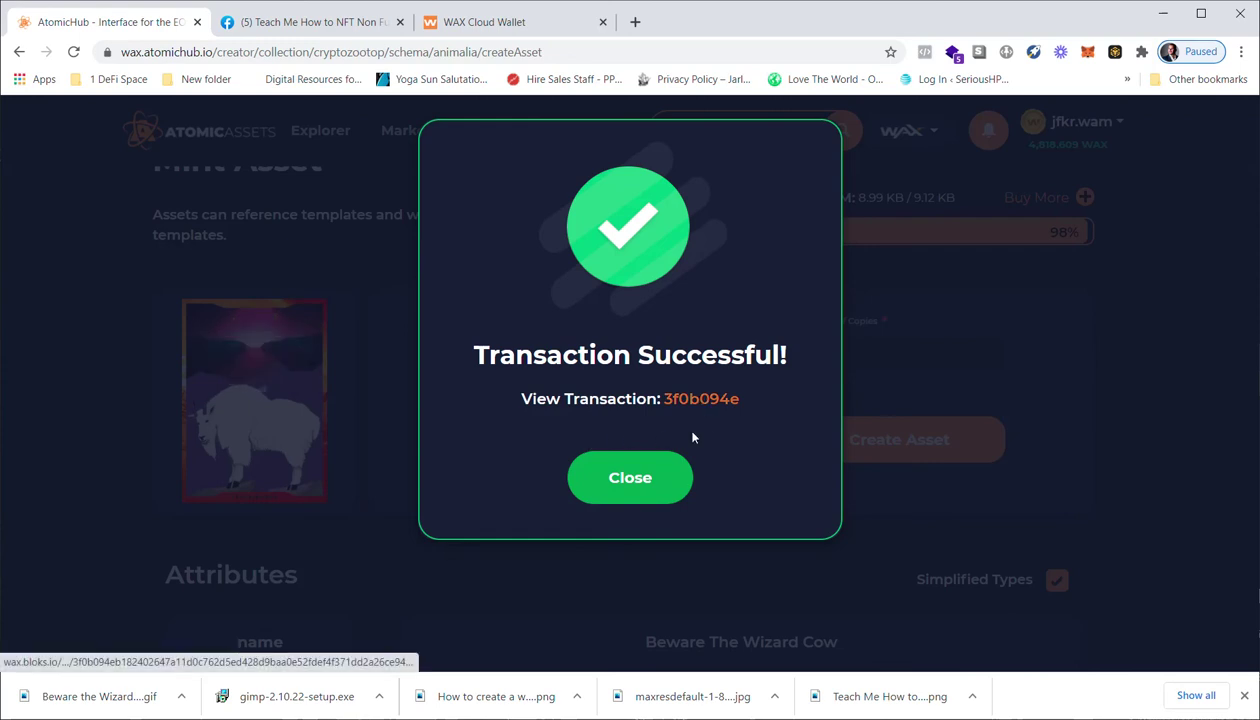
{"action": "left_click", "coordinate": [633, 479]}
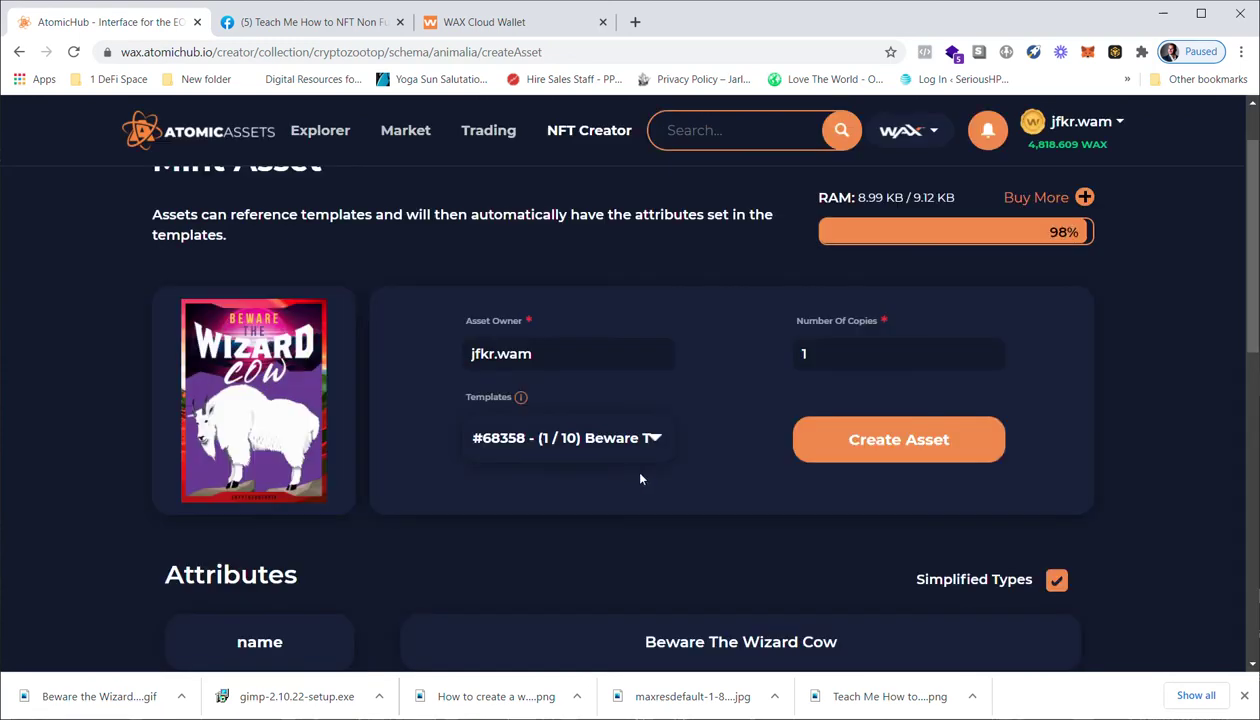
Check the Attributes rows of the Mint Asset form holding template #68358 and 1 copy.
{"action": "scroll", "coordinate": [406, 490], "scroll_direction": "down", "scroll_amount": 3}
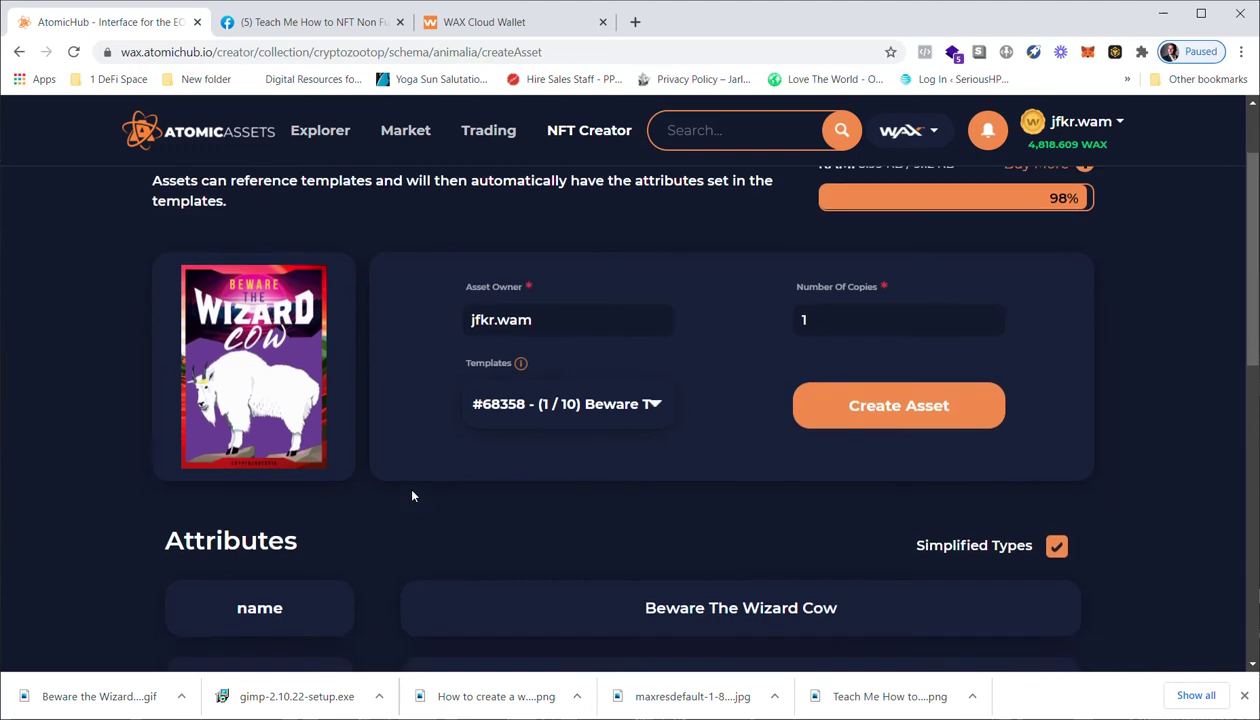
{"action": "scroll", "coordinate": [430, 490], "scroll_direction": "up", "scroll_amount": 4}
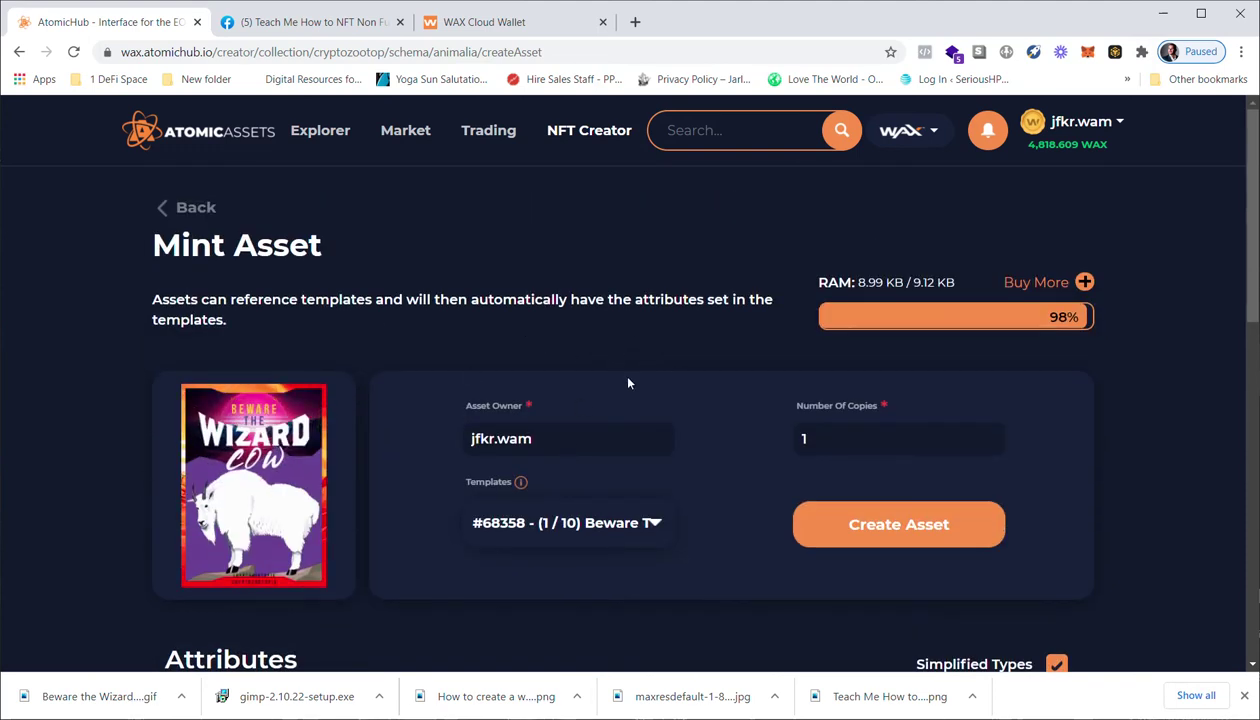
{"action": "scroll", "coordinate": [620, 375], "scroll_direction": "down", "scroll_amount": 4}
{"action": "scroll", "coordinate": [640, 465], "scroll_direction": "up", "scroll_amount": 4}
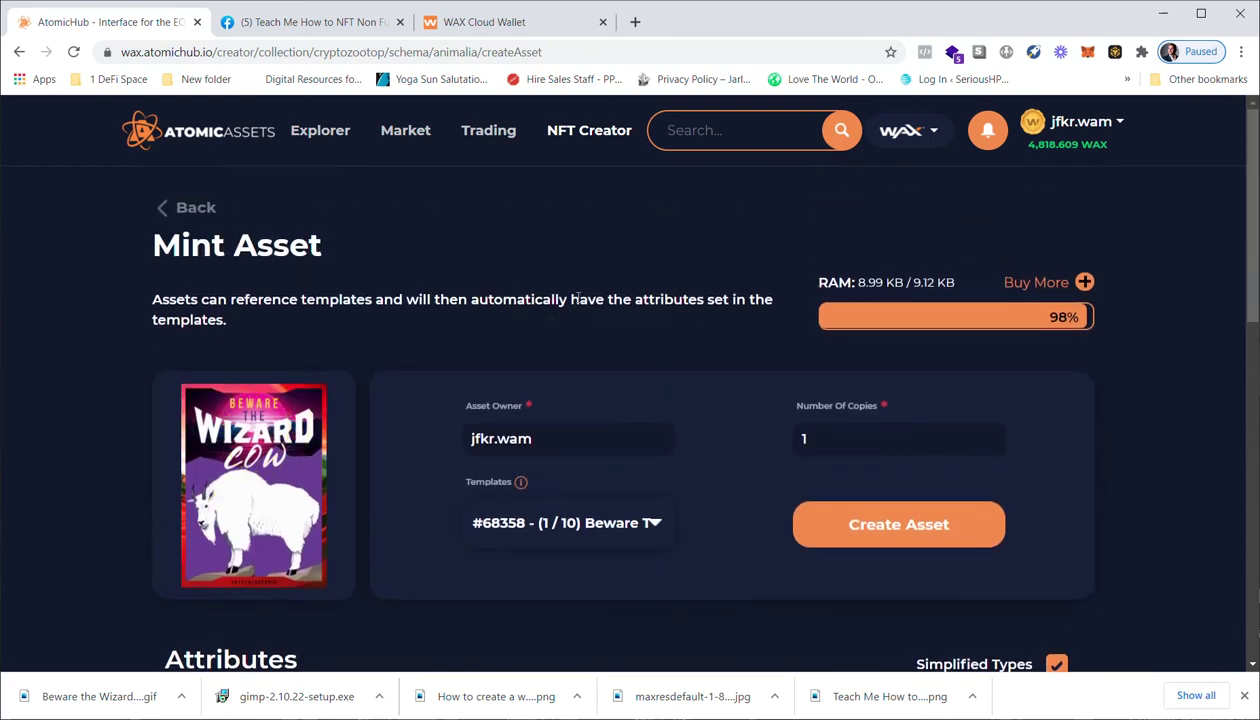
Filter the WAX Cloud Wallet NFT inventory to the cryptozootop collection (13).
{"action": "left_click", "coordinate": [505, 24]}
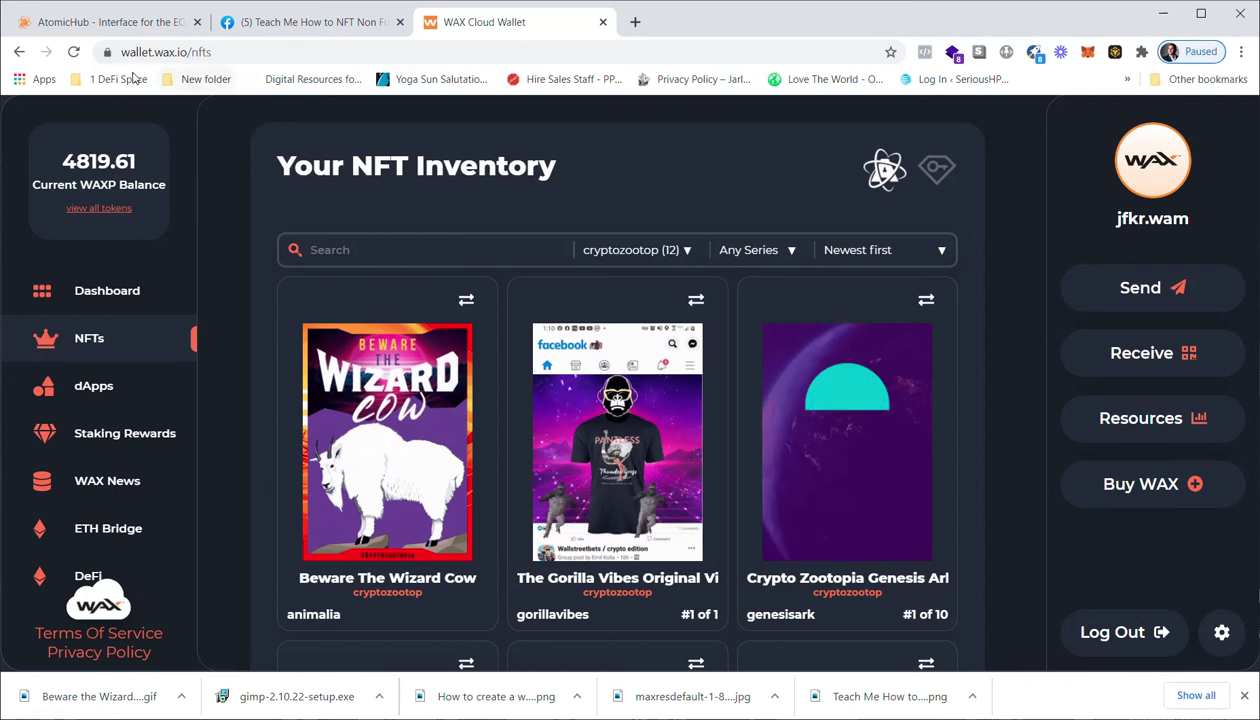
{"action": "left_click", "coordinate": [134, 302]}
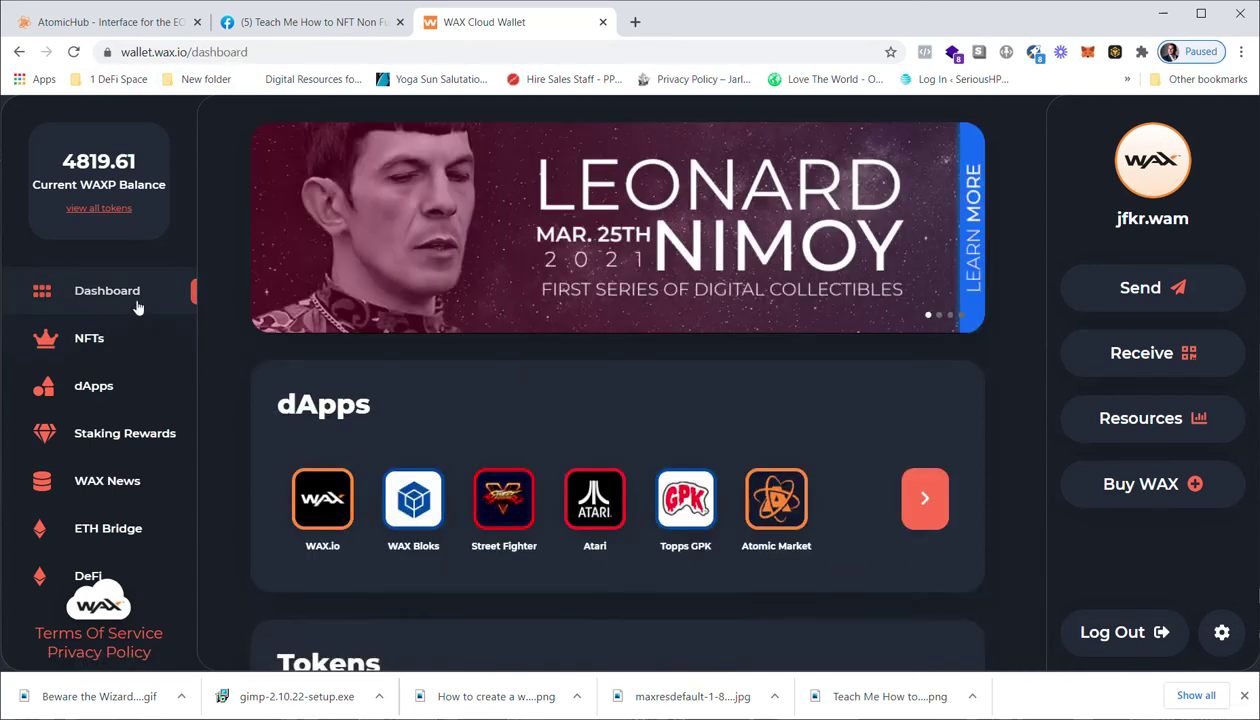
{"action": "left_click", "coordinate": [113, 344]}
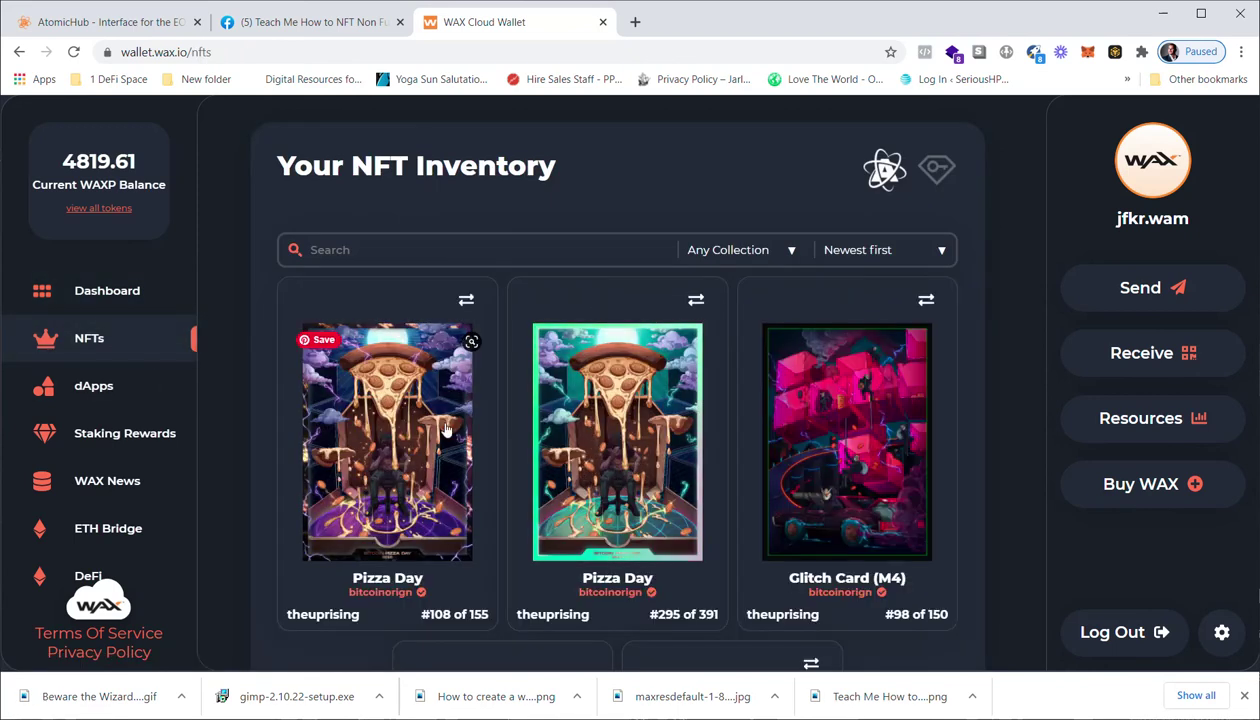
{"action": "left_click", "coordinate": [779, 252]}
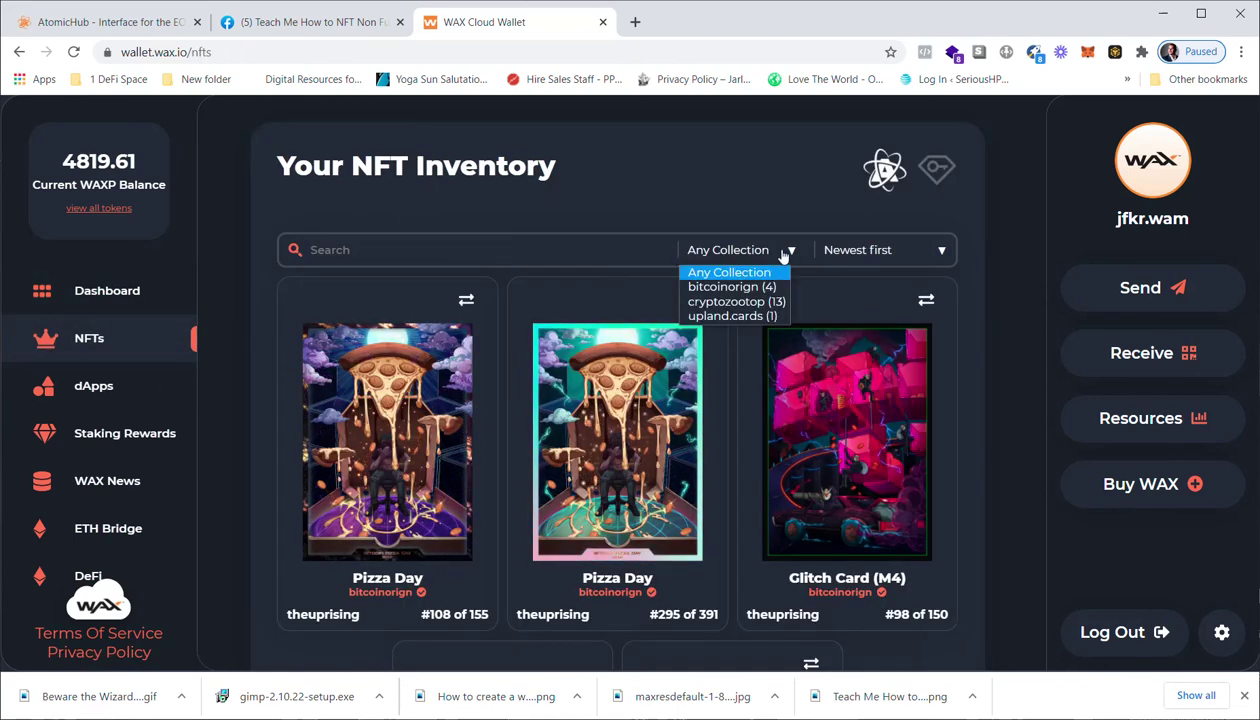
{"action": "left_click", "coordinate": [725, 303]}
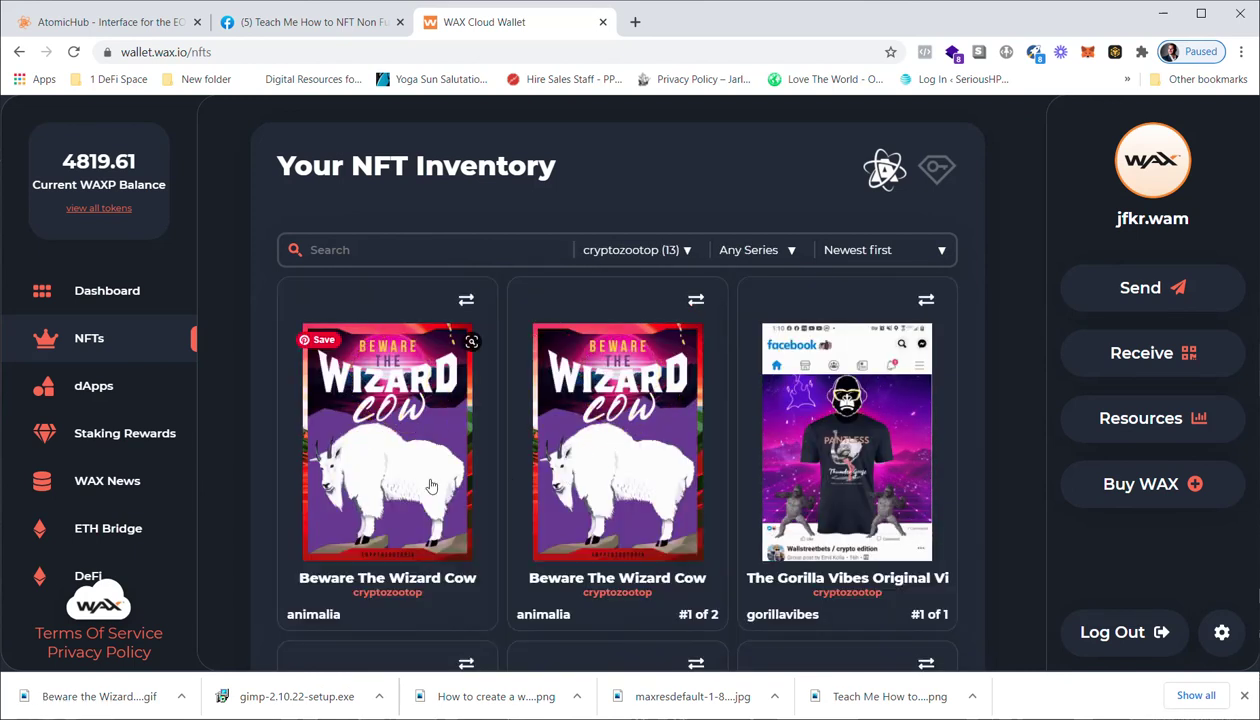
{"action": "scroll", "coordinate": [590, 450], "scroll_direction": "down", "scroll_amount": 1}
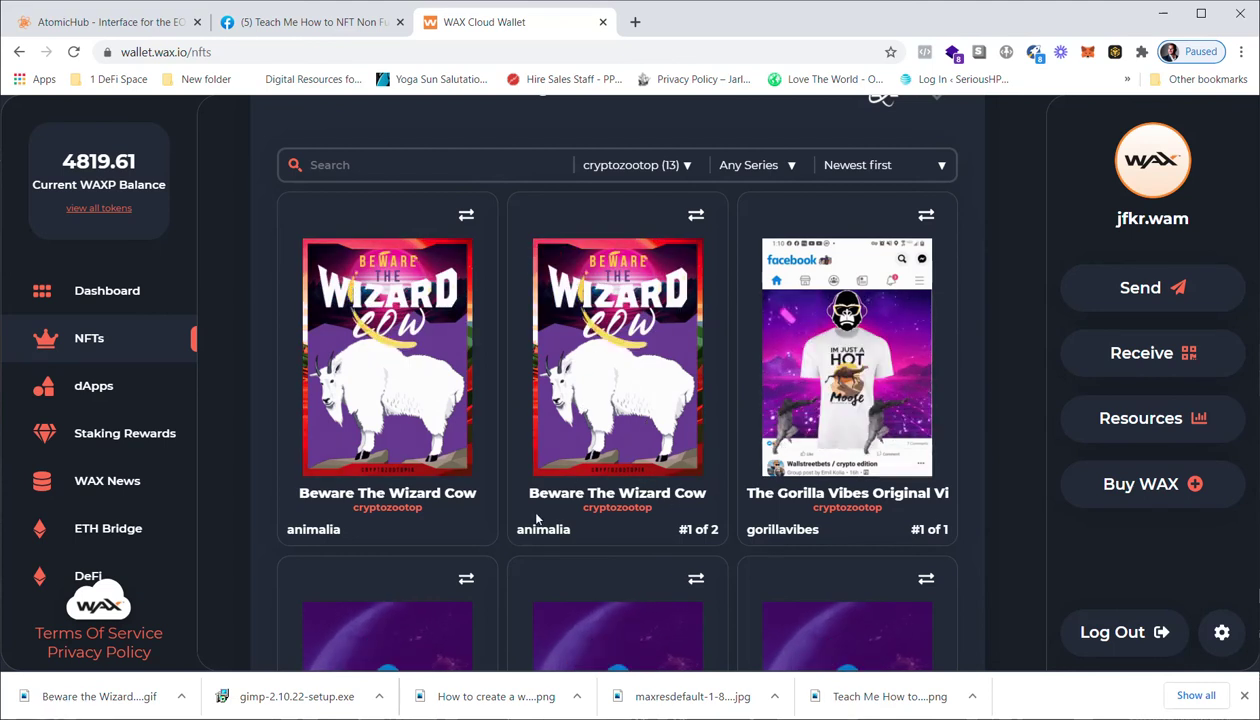
{"action": "left_click", "coordinate": [608, 445]}
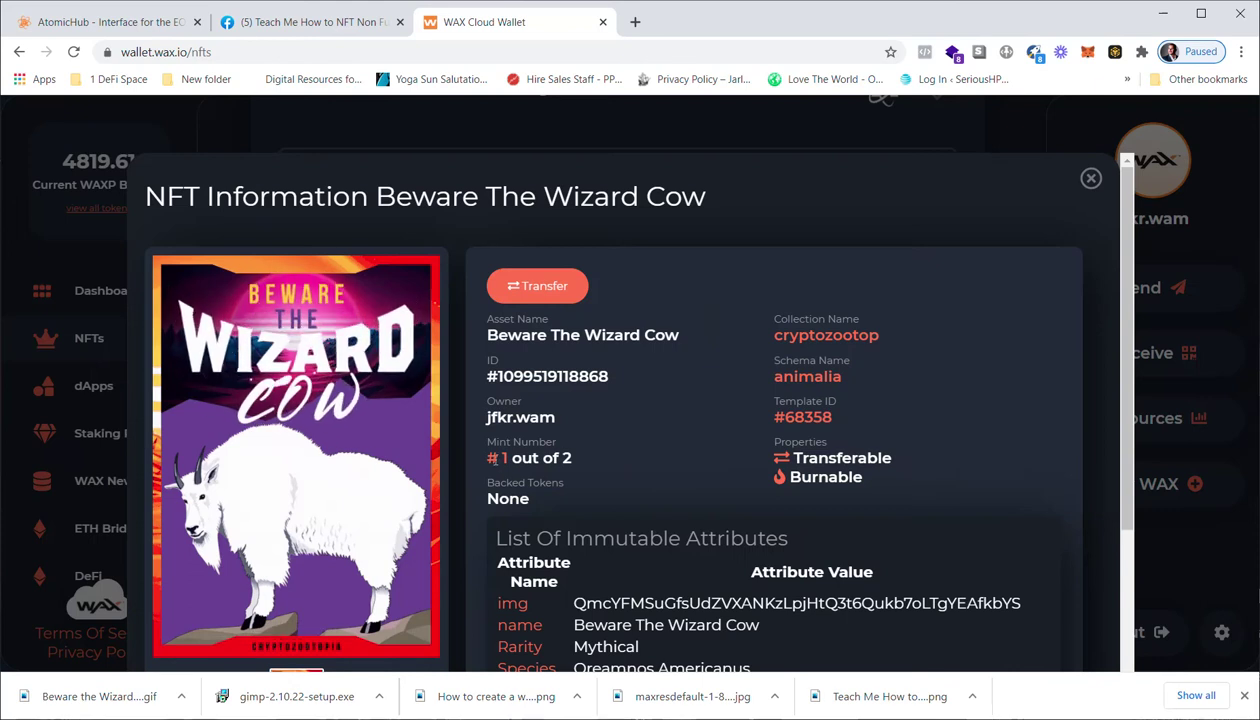
{"action": "scroll", "coordinate": [566, 457], "scroll_direction": "down", "scroll_amount": 3}
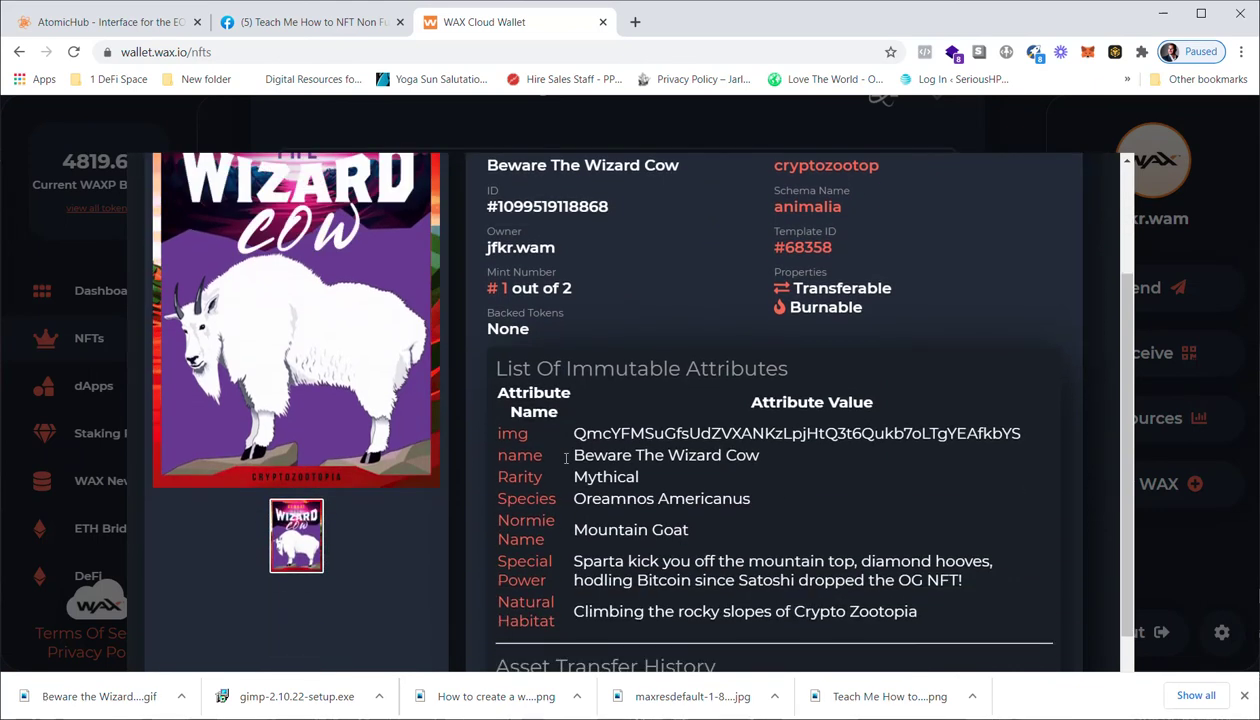
{"action": "scroll", "coordinate": [568, 457], "scroll_direction": "down", "scroll_amount": 1}
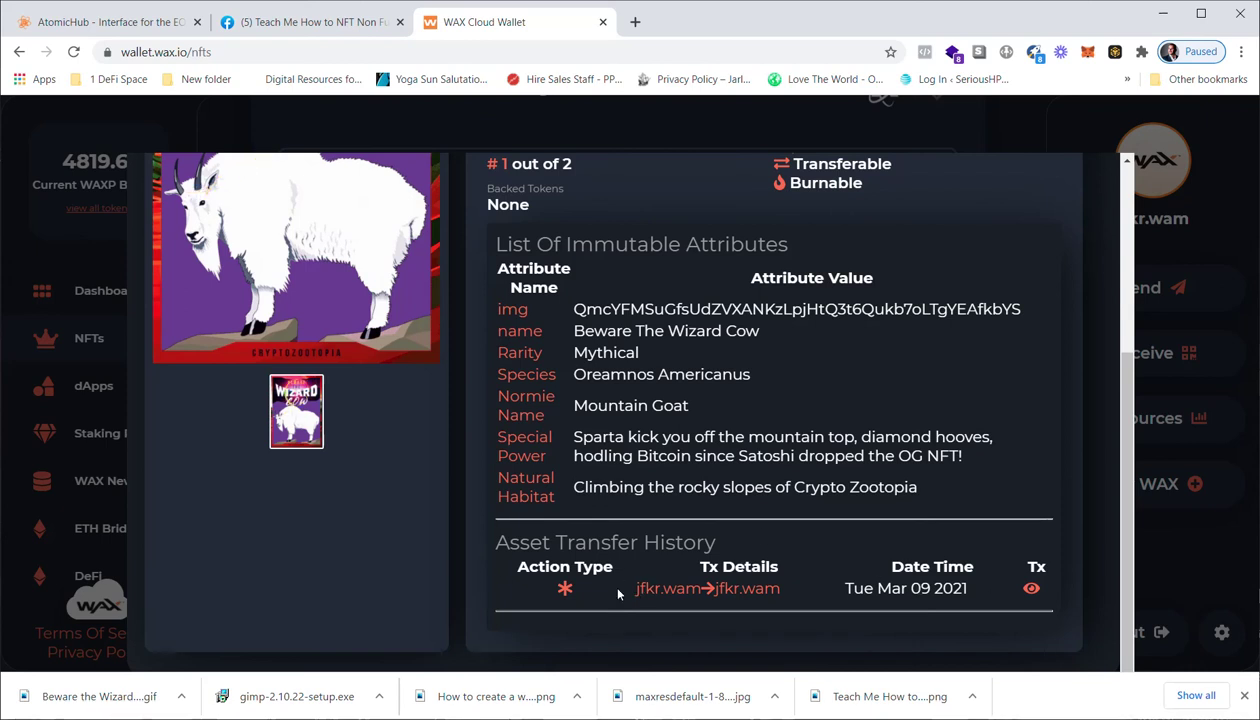
{"action": "scroll", "coordinate": [607, 585], "scroll_direction": "up", "scroll_amount": 4}
{"action": "scroll", "coordinate": [586, 364], "scroll_direction": "down", "scroll_amount": 4}
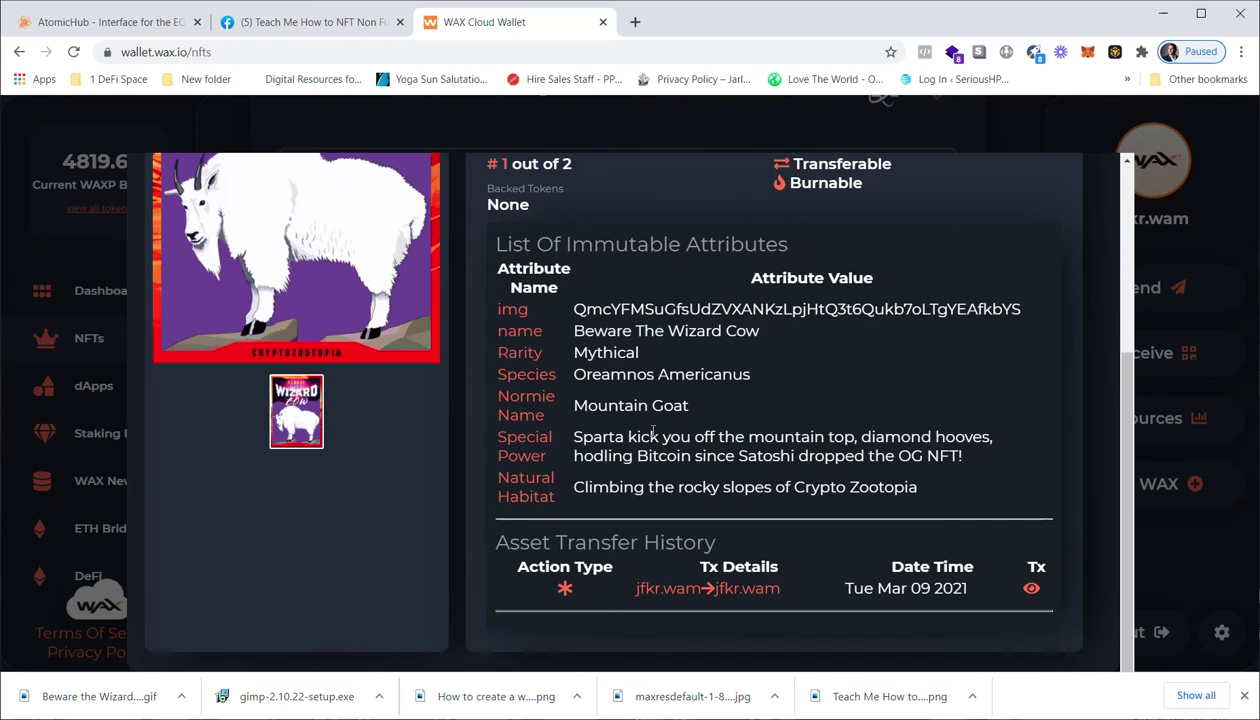
{"action": "scroll", "coordinate": [652, 432], "scroll_direction": "up", "scroll_amount": 4}
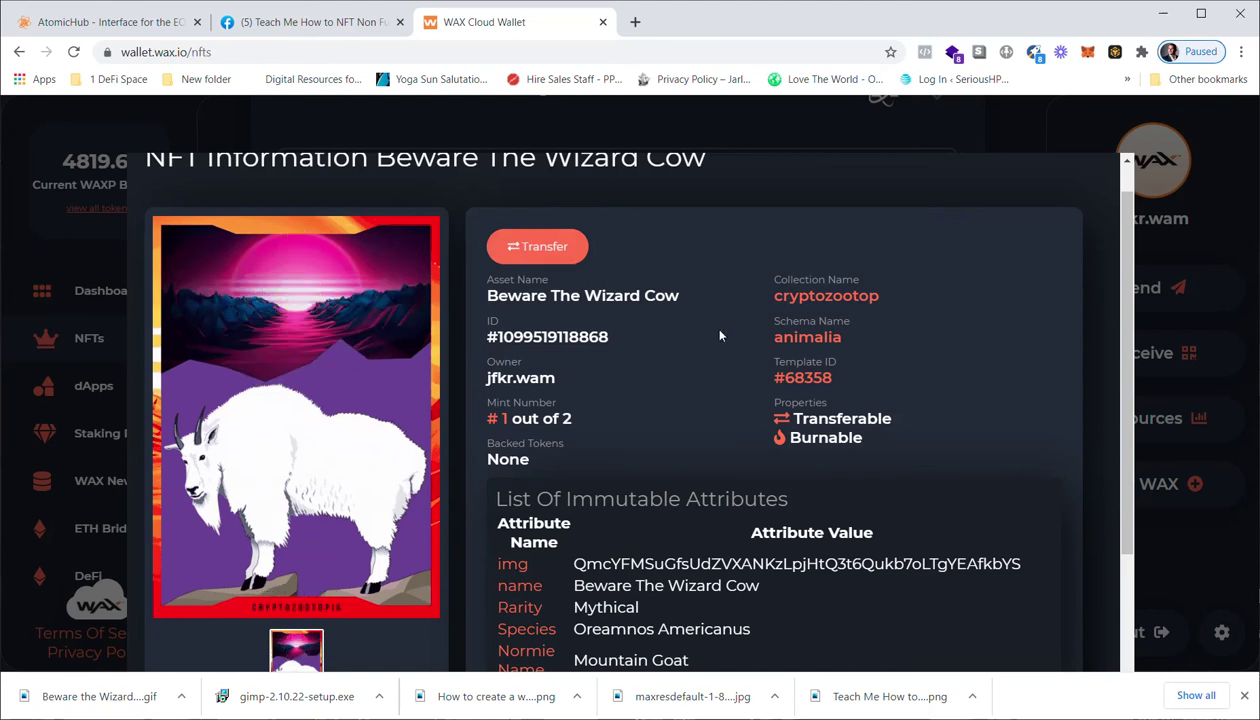
{"action": "scroll", "coordinate": [430, 145], "scroll_direction": "up", "scroll_amount": 1}
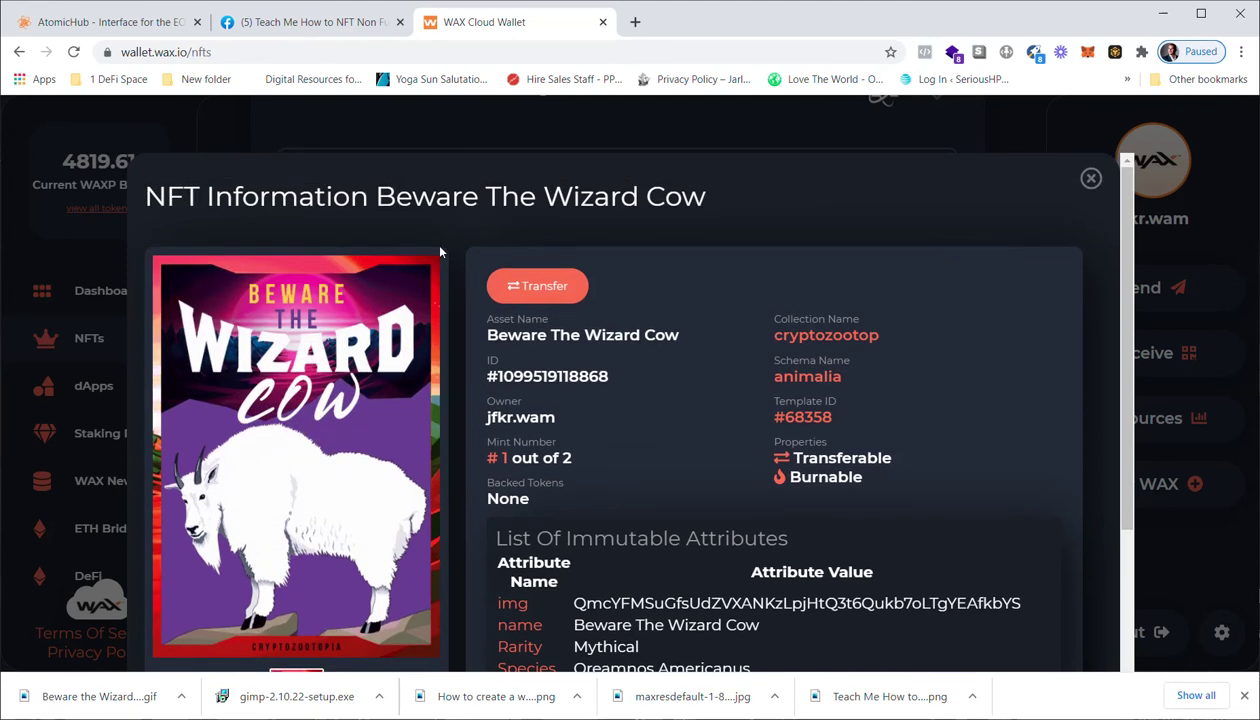
{"action": "left_click", "coordinate": [1089, 178]}
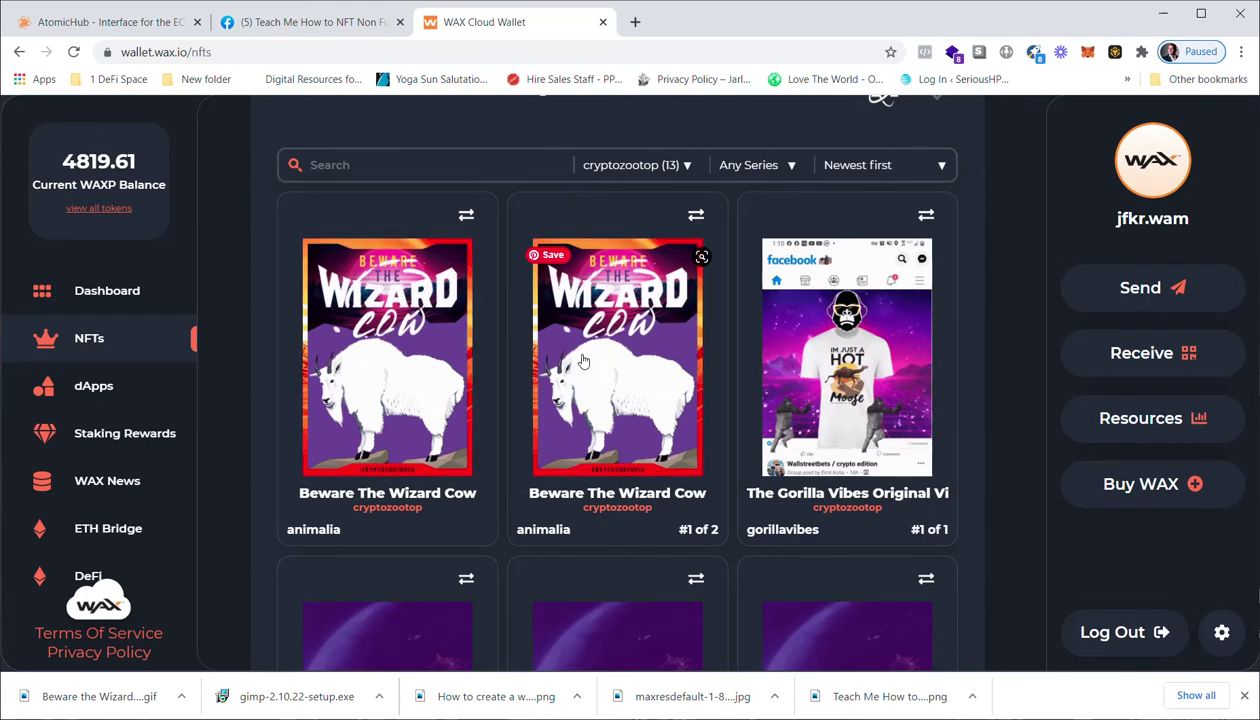
Open the newest Beware The Wizard Cow NFT and review its attributes and transfer history.
{"action": "left_click", "coordinate": [395, 402]}
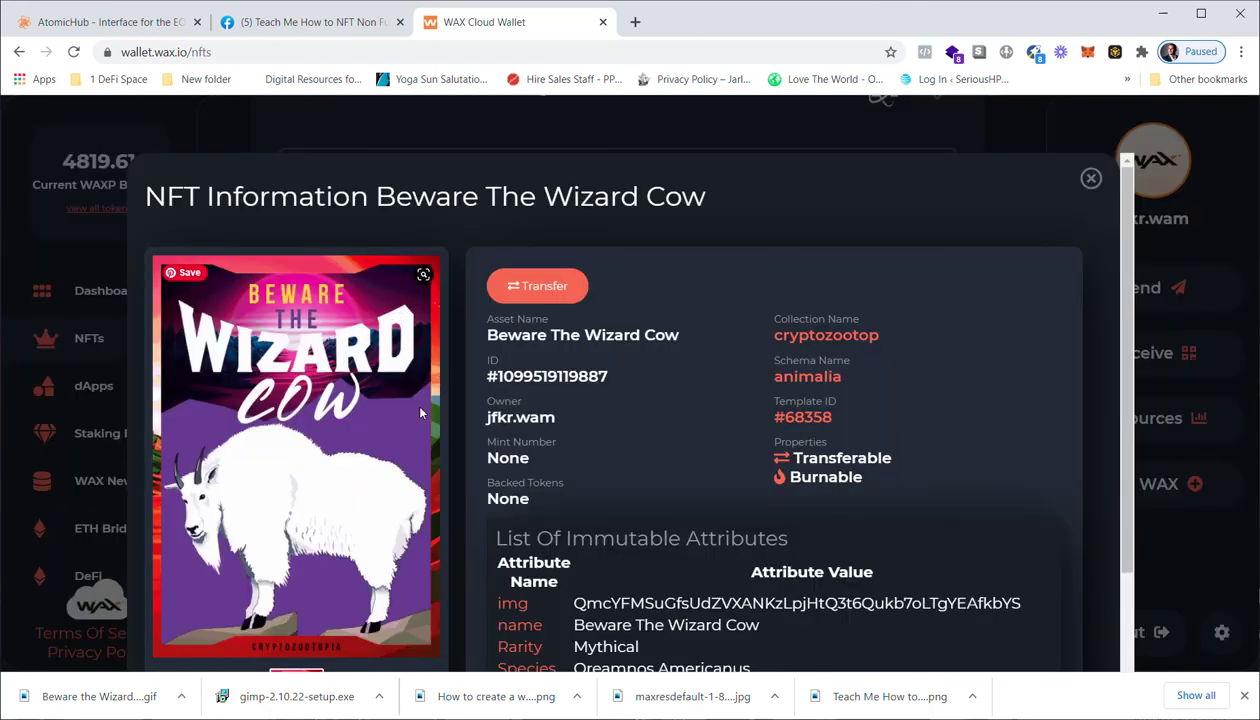
{"action": "scroll", "coordinate": [455, 395], "scroll_direction": "down", "scroll_amount": 3}
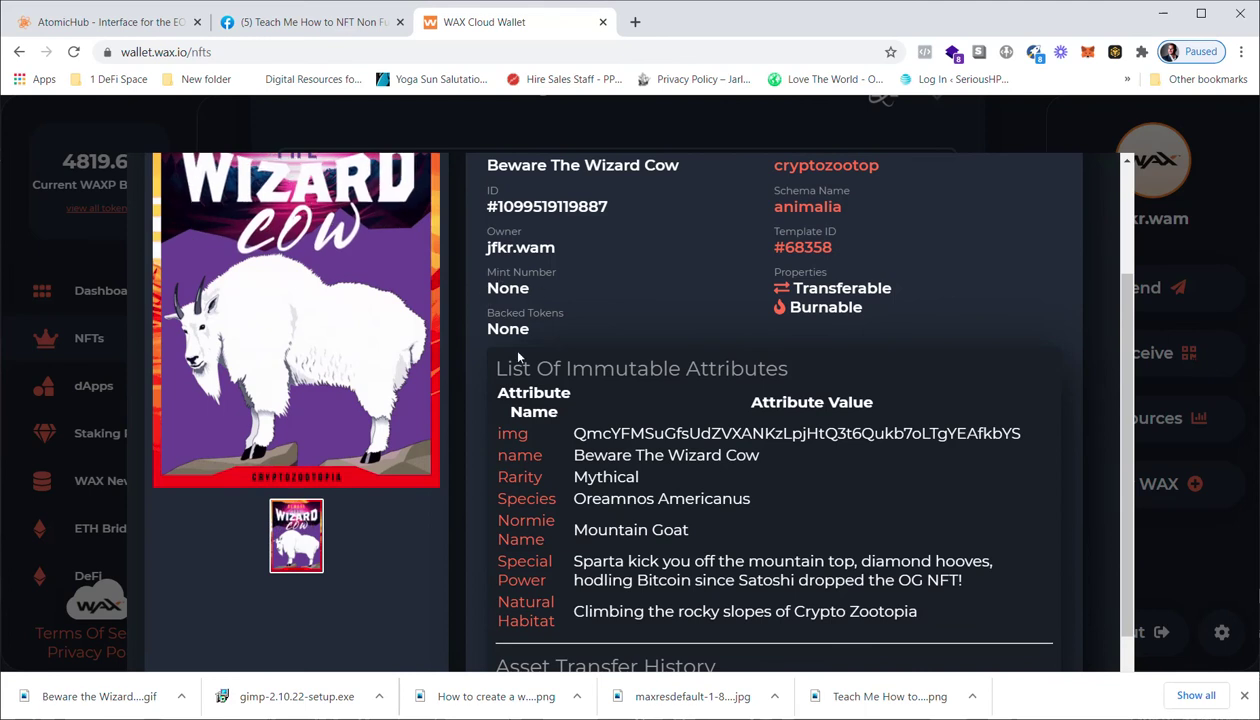
{"action": "scroll", "coordinate": [575, 453], "scroll_direction": "down", "scroll_amount": 2}
{"action": "scroll", "coordinate": [575, 453], "scroll_direction": "up", "scroll_amount": 5}
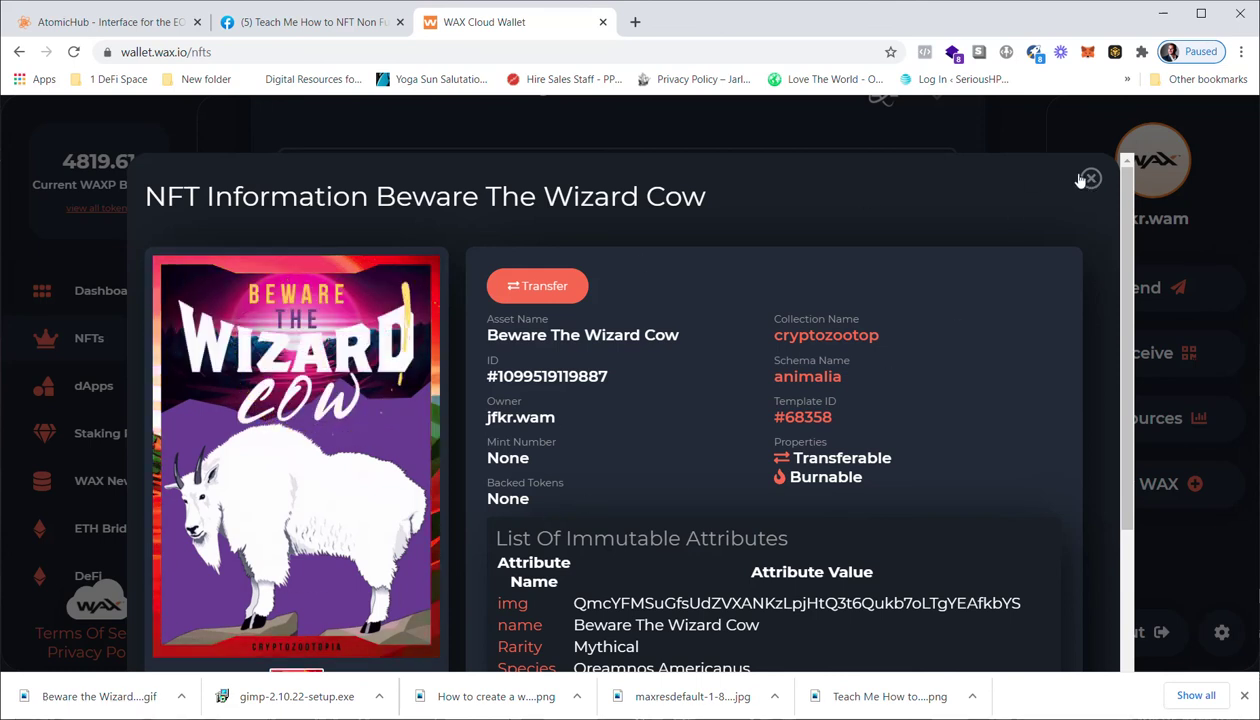
{"action": "scroll", "coordinate": [706, 320], "scroll_direction": "down", "scroll_amount": 3}
{"action": "scroll", "coordinate": [690, 320], "scroll_direction": "up", "scroll_amount": 3}
Close NFT Information and look over the cryptozootop inventory with both Wizard Cow NFTs.
{"action": "left_click", "coordinate": [1091, 178]}
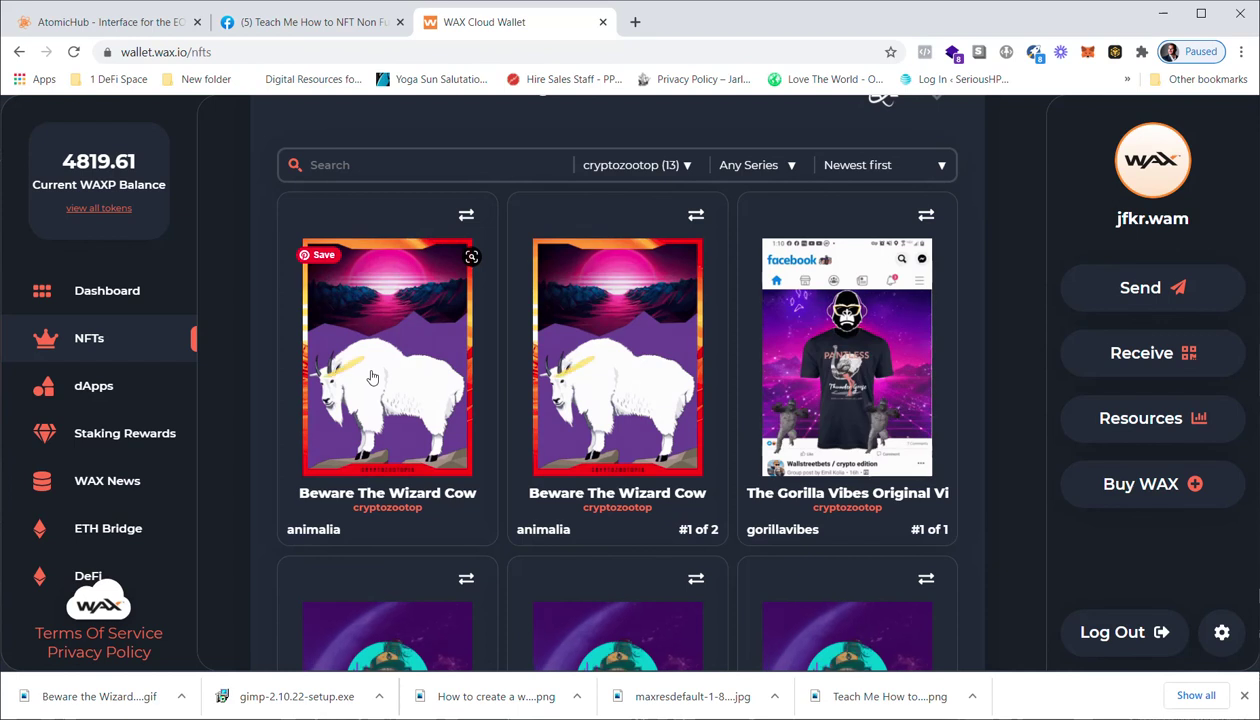
{"action": "scroll", "coordinate": [424, 370], "scroll_direction": "up", "scroll_amount": 2}
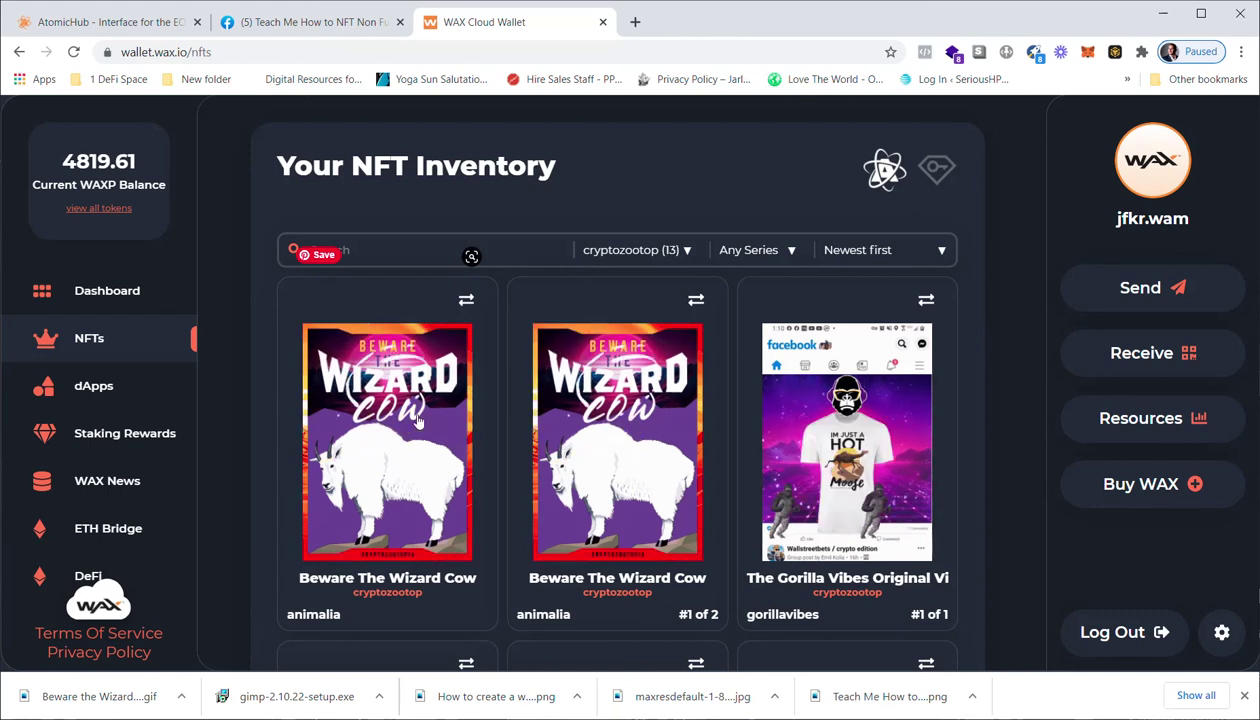
{"action": "scroll", "coordinate": [418, 430], "scroll_direction": "down", "scroll_amount": 1}
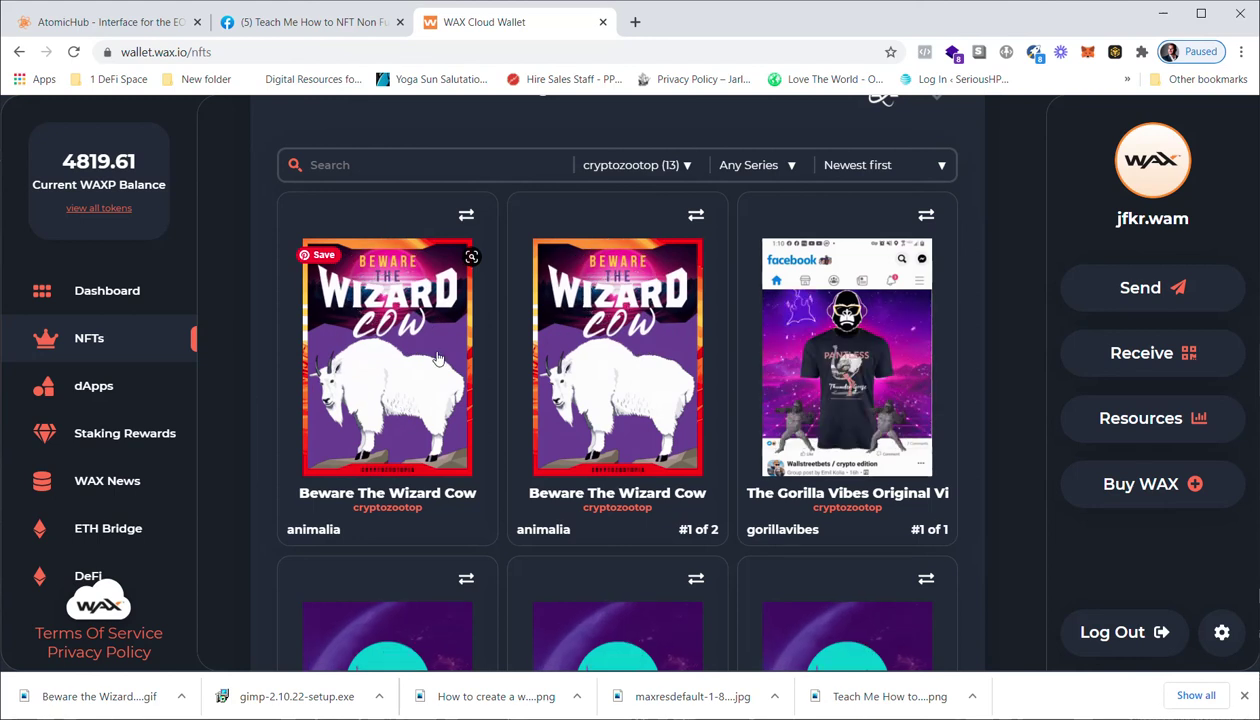
Select the Facebook NFT group page's web address, then return to the AtomicHub minting page.
{"action": "left_click", "coordinate": [340, 22]}
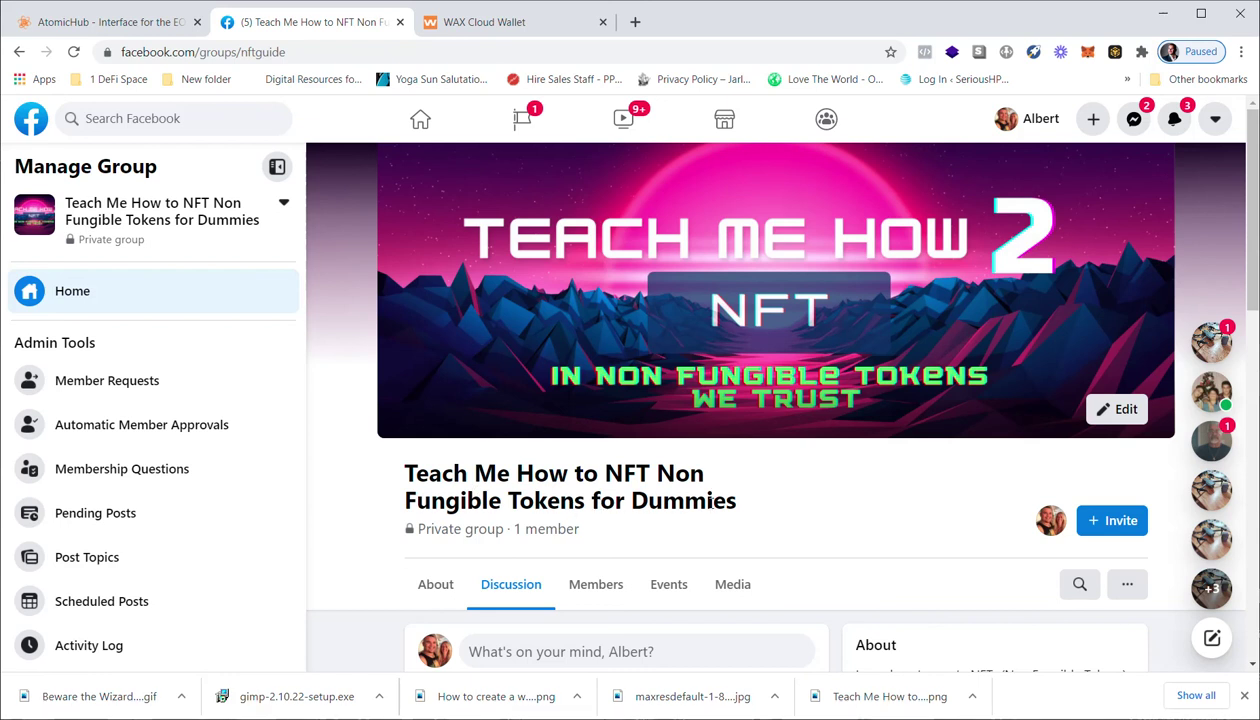
{"action": "left_click_drag", "start_coordinate": [160, 52], "coordinate": [314, 52]}
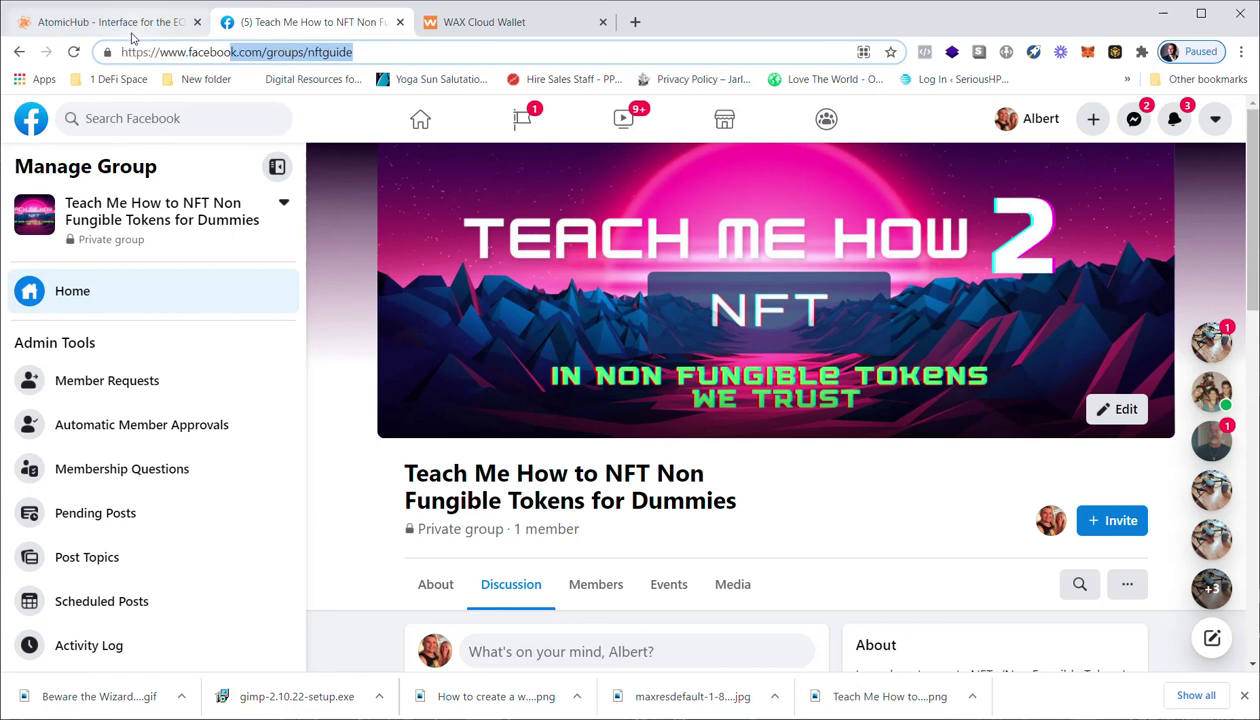
{"action": "left_click", "coordinate": [132, 22]}
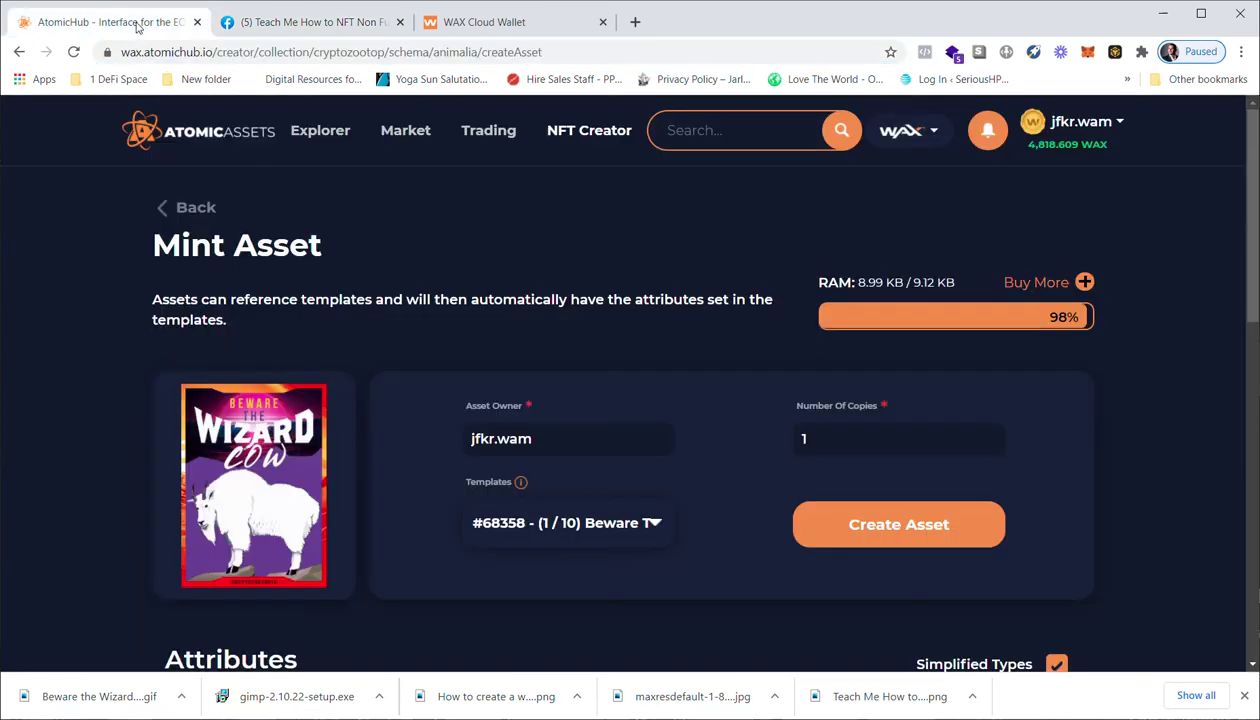
Return to the cryptozootop wallet inventory (13) and scroll through the two Beware The Wizard Cow cards.
{"action": "left_click", "coordinate": [484, 22]}
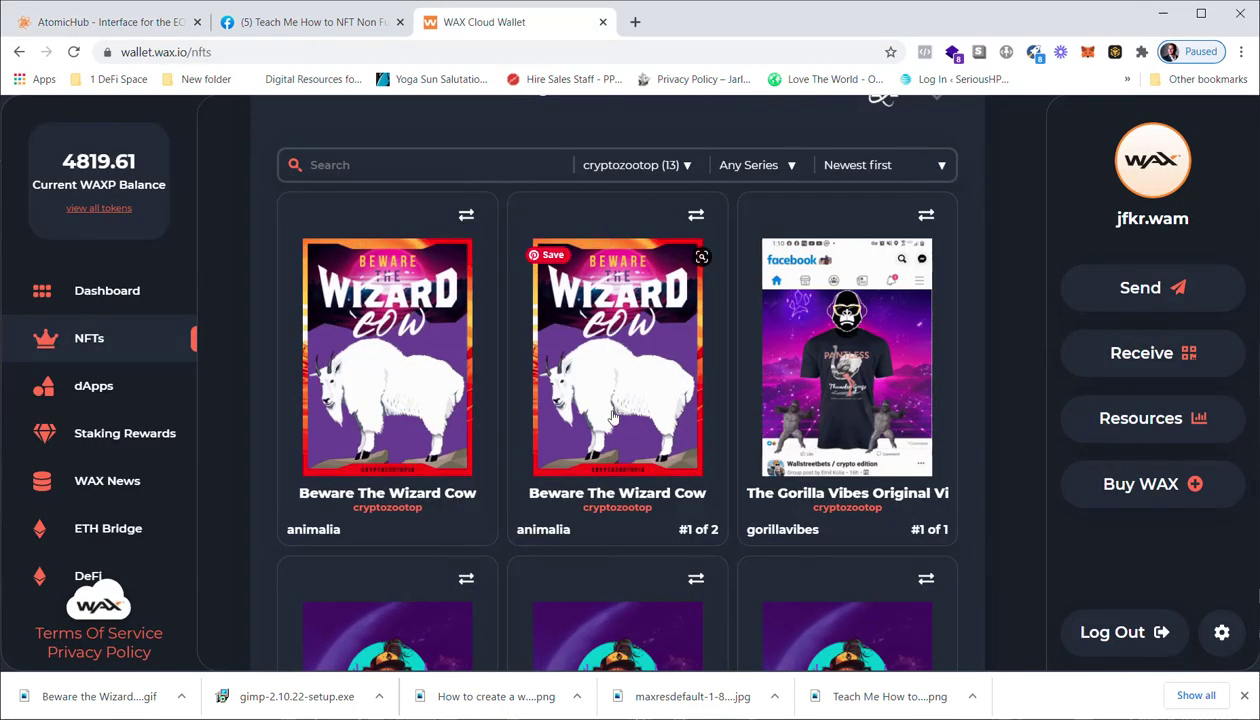
{"action": "scroll", "coordinate": [433, 418], "scroll_direction": "down", "scroll_amount": 2}
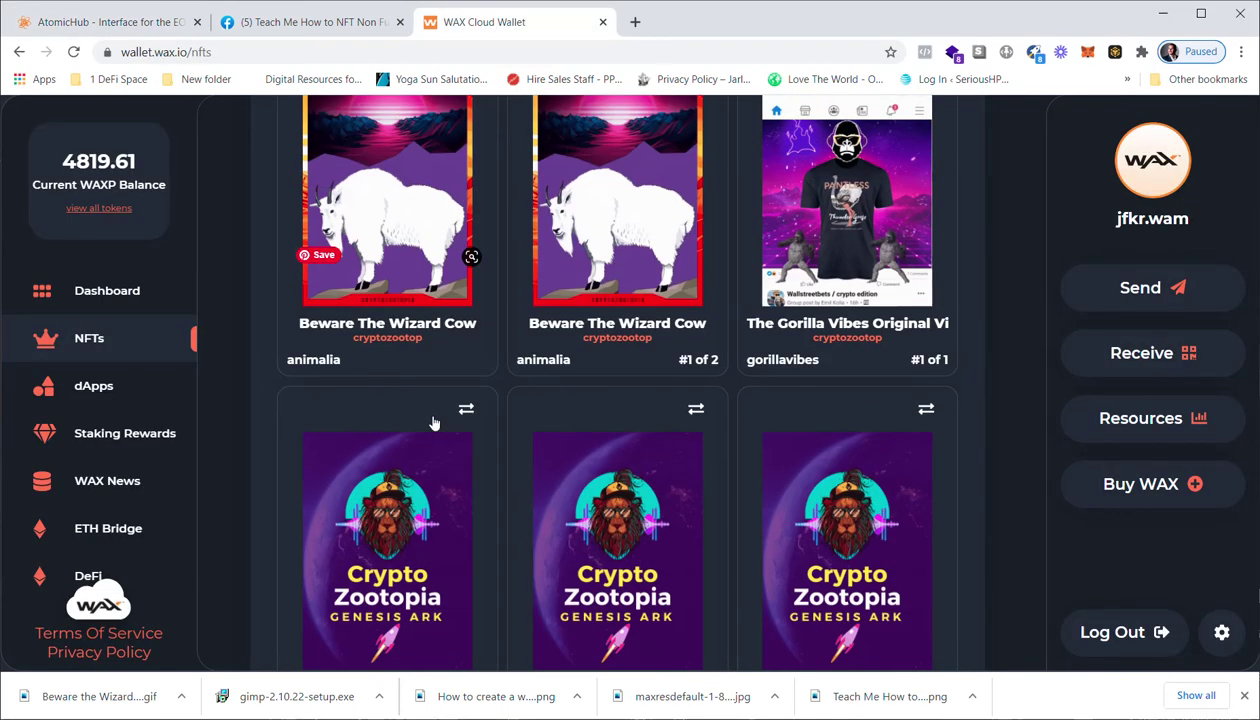
{"action": "scroll", "coordinate": [470, 305], "scroll_direction": "up", "scroll_amount": 2}
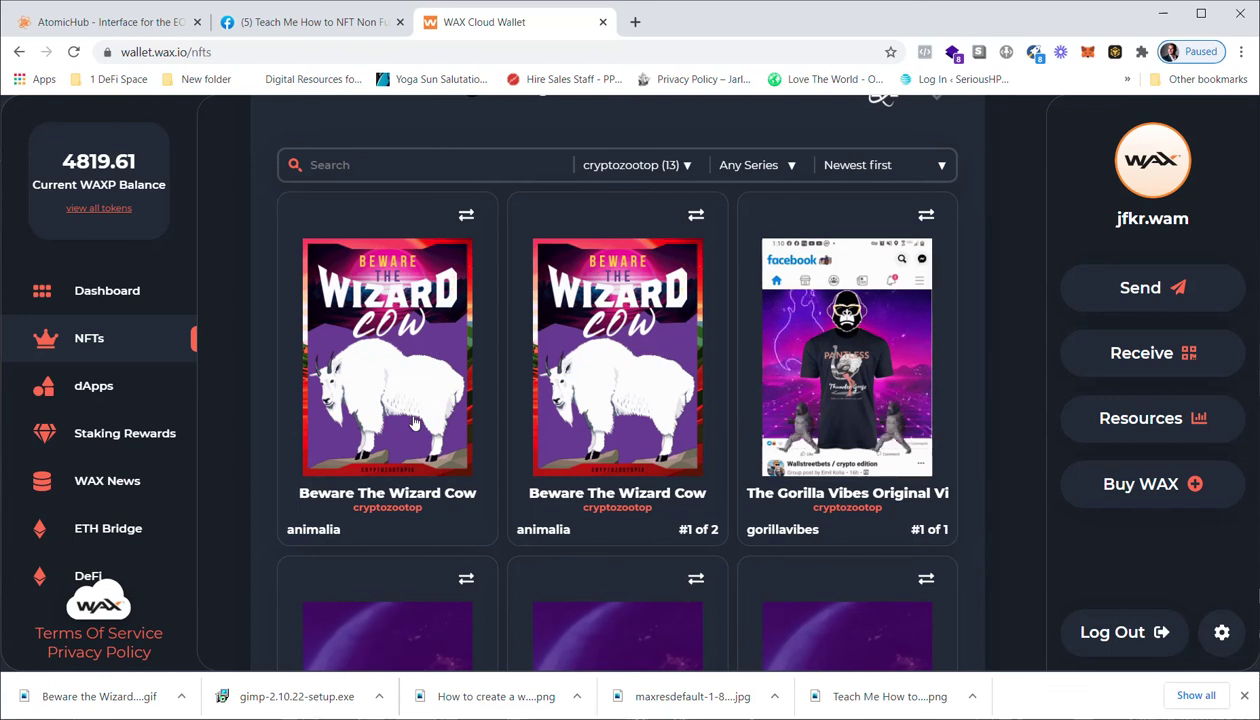